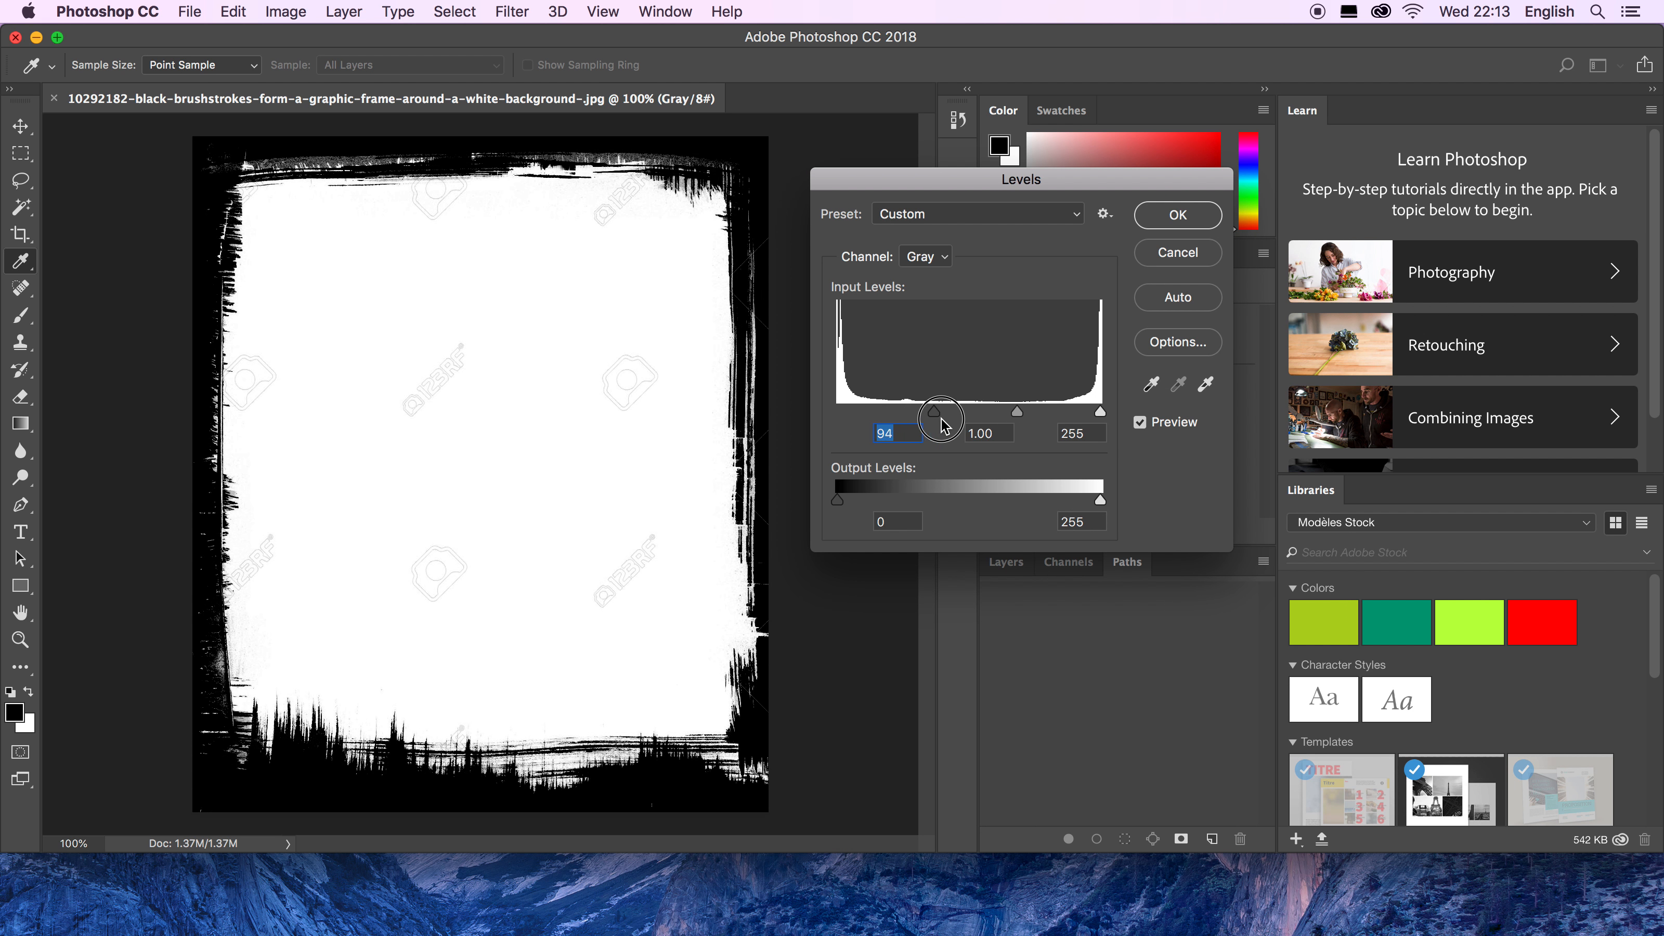
Adjust Levels by pulling the white and black input points inward to clear the grey watermarks from the brushstroke frame, and switch to the Brush tool.
left_click_drag(1100, 417, 964, 411)
left_click(928, 406)
left_click(1196, 224)
key("b")
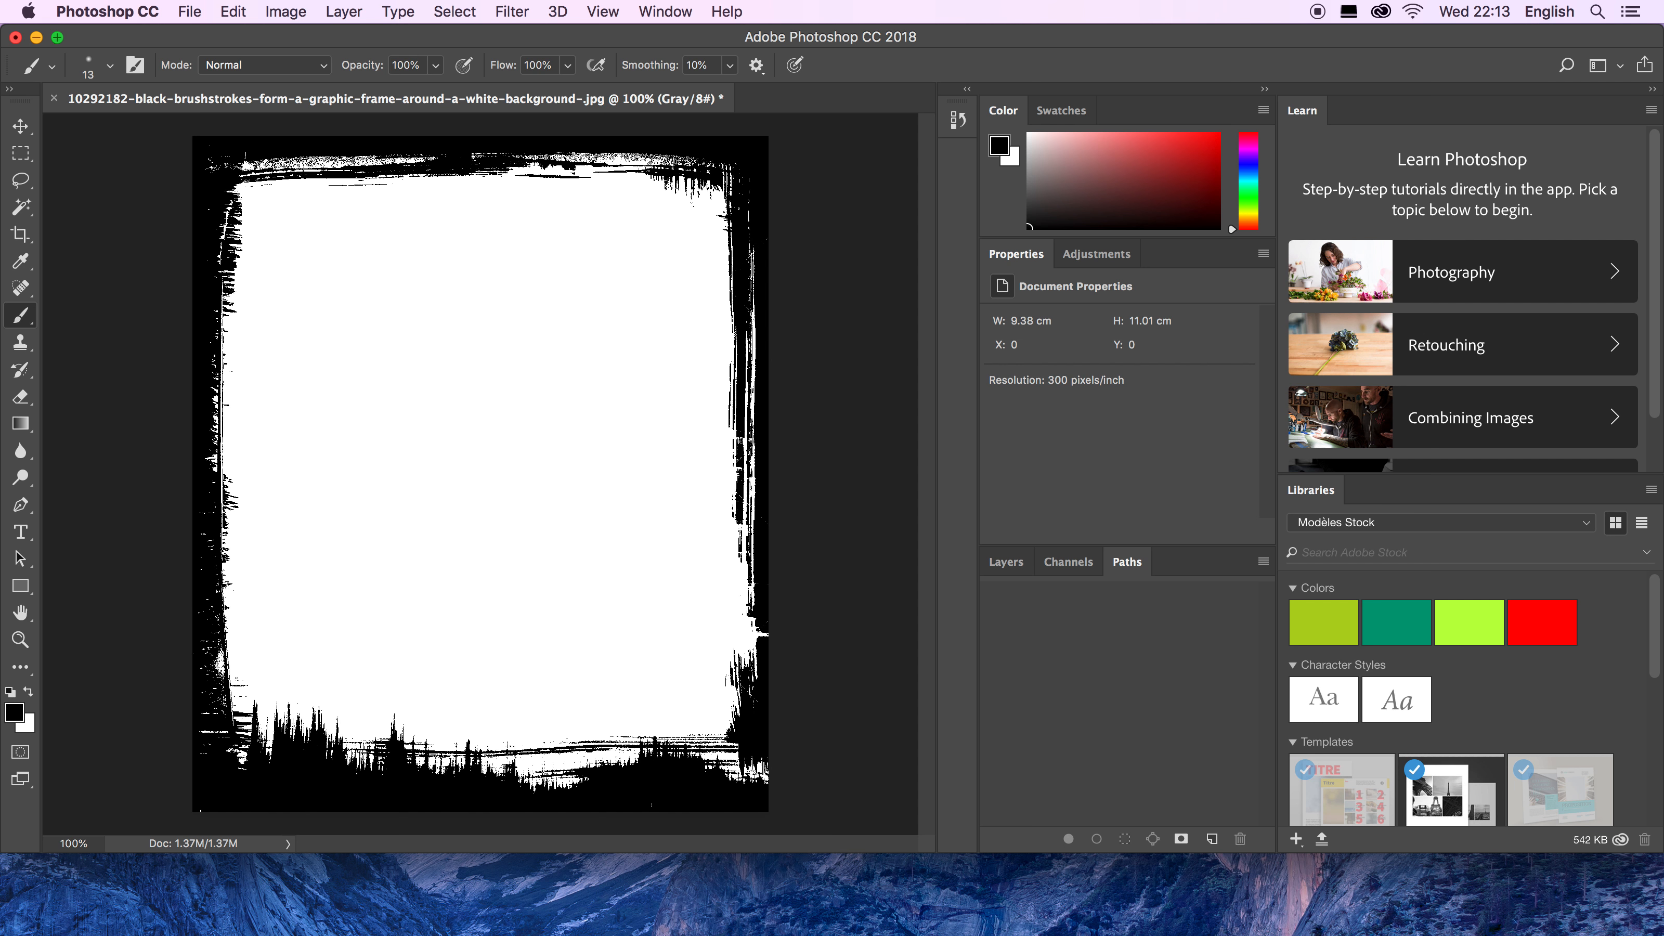
Save the image under the shorter name black-brushstrokes.jpg in the images folder as a progressive JPEG with quality 8.
left_click(194, 12)
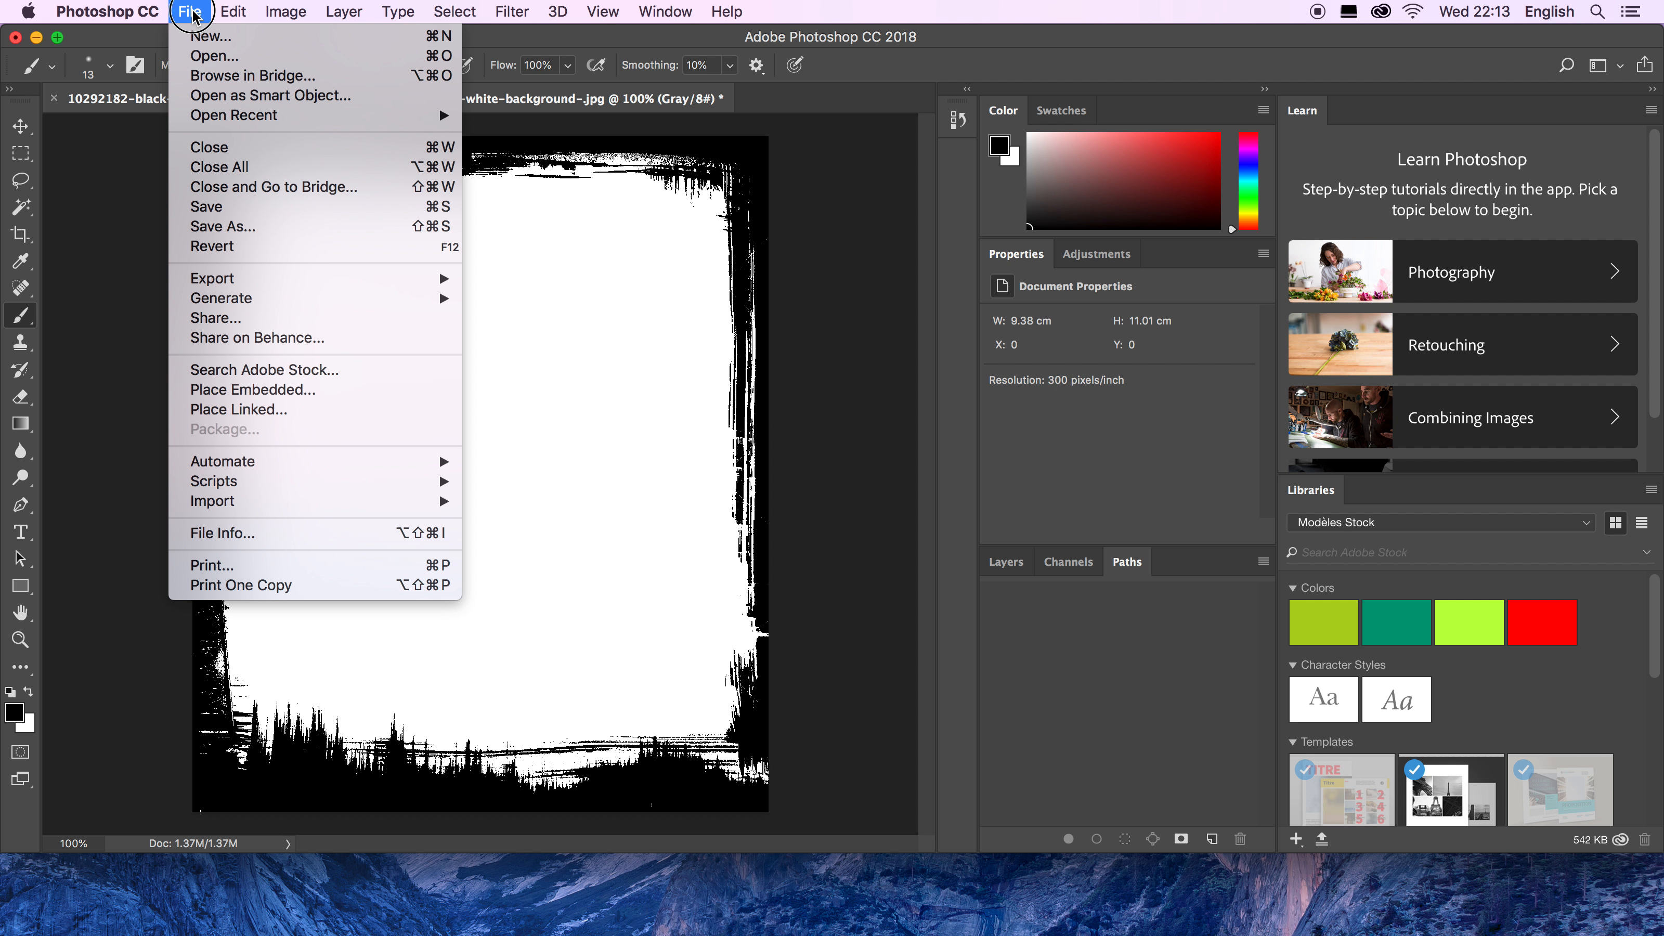
left_click(237, 230)
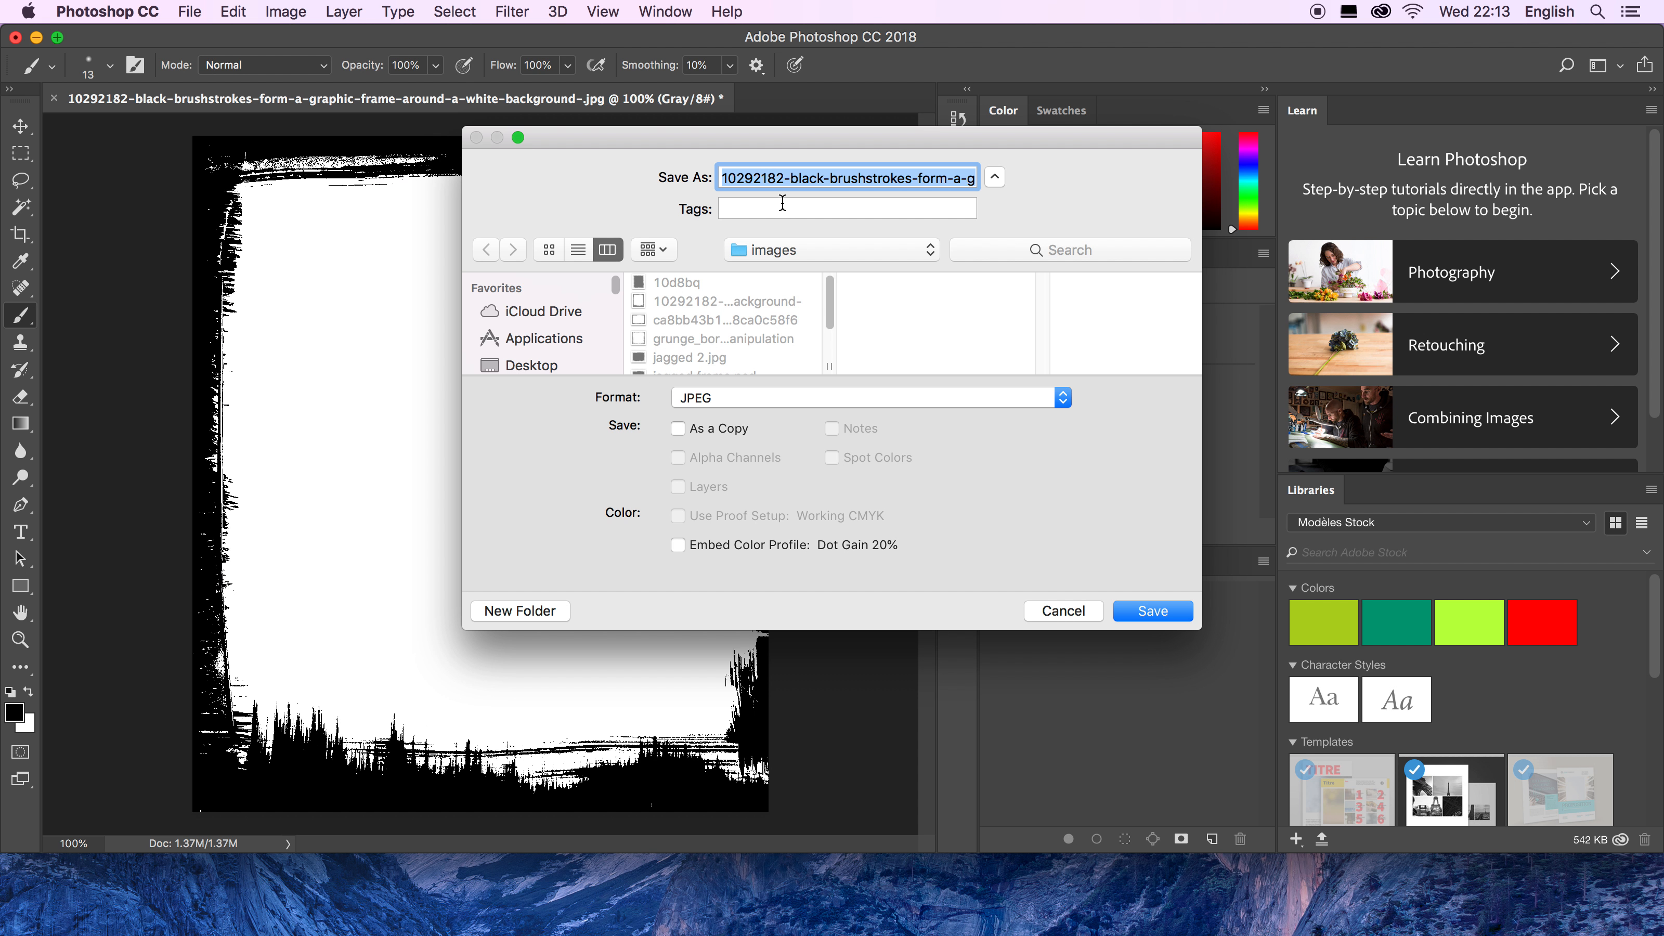
left_click(802, 180)
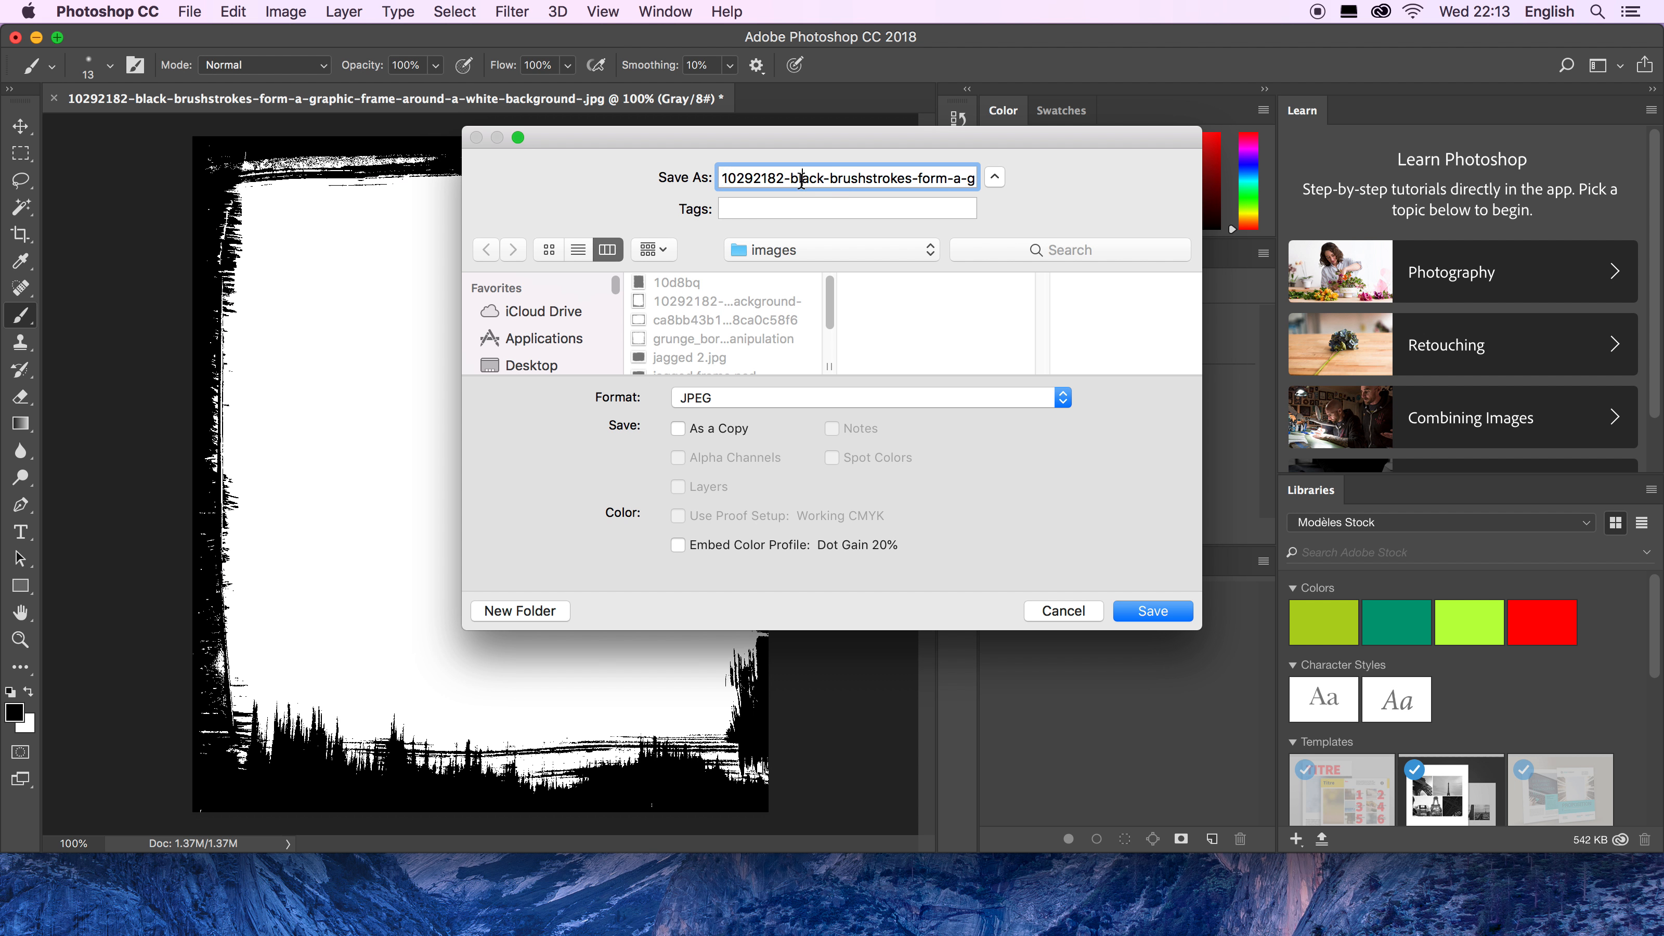
left_click_drag(791, 180, 721, 179)
key("BackSpace")
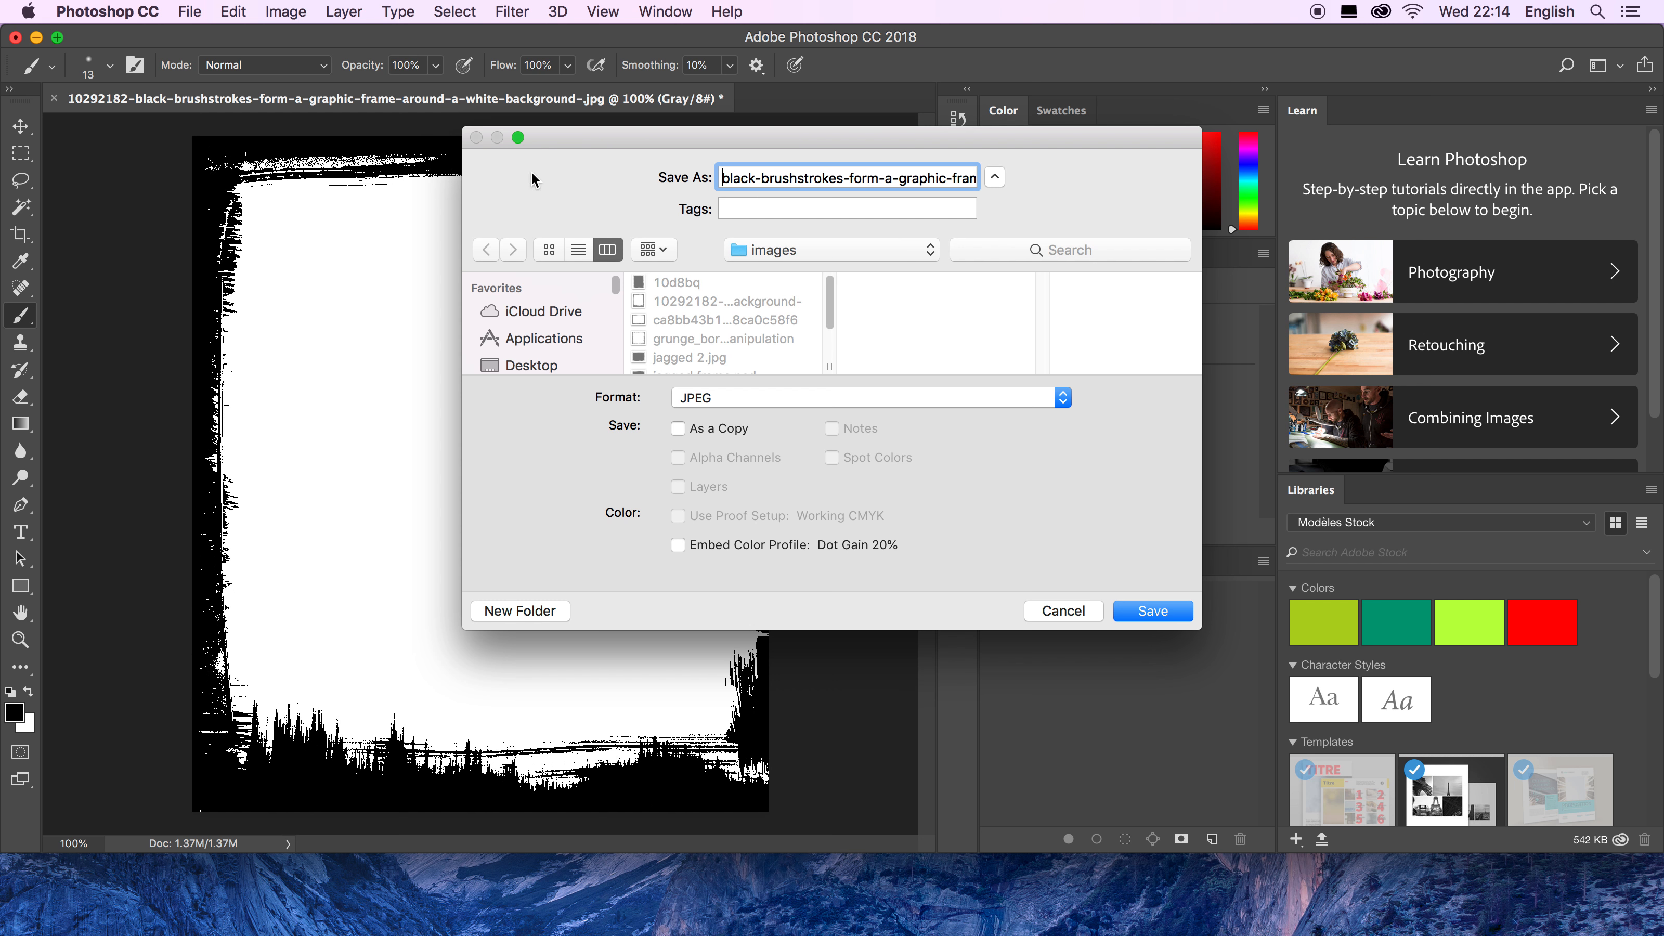
left_click_drag(844, 179, 950, 179)
key("BackSpace")
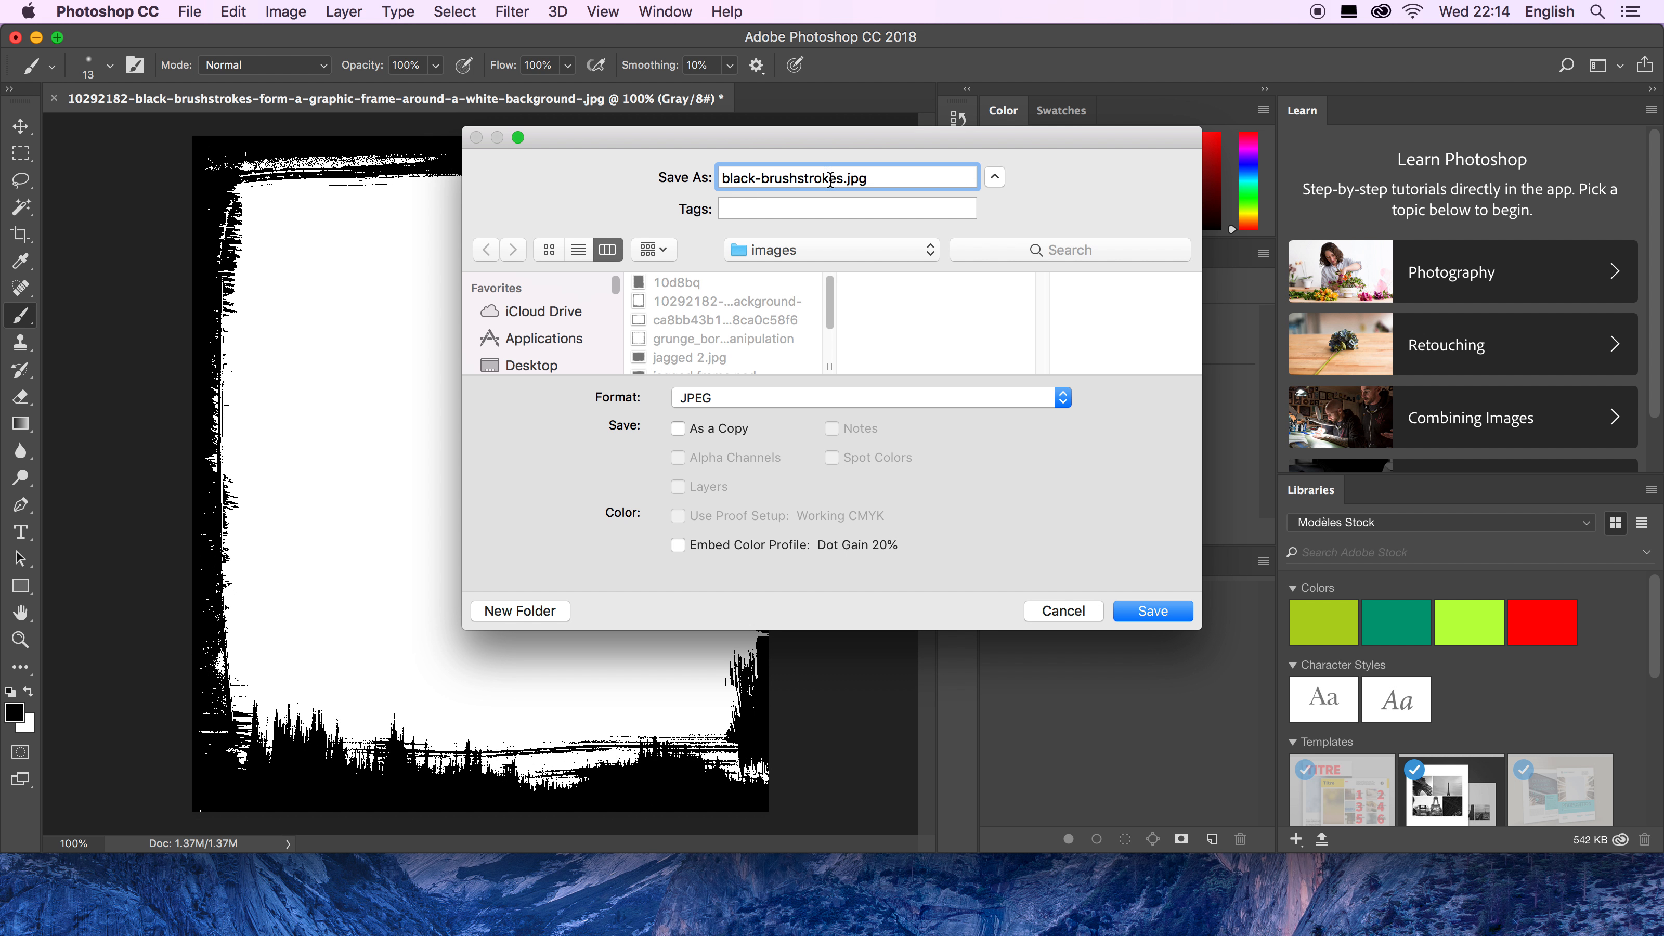
left_click_drag(830, 178, 630, 169)
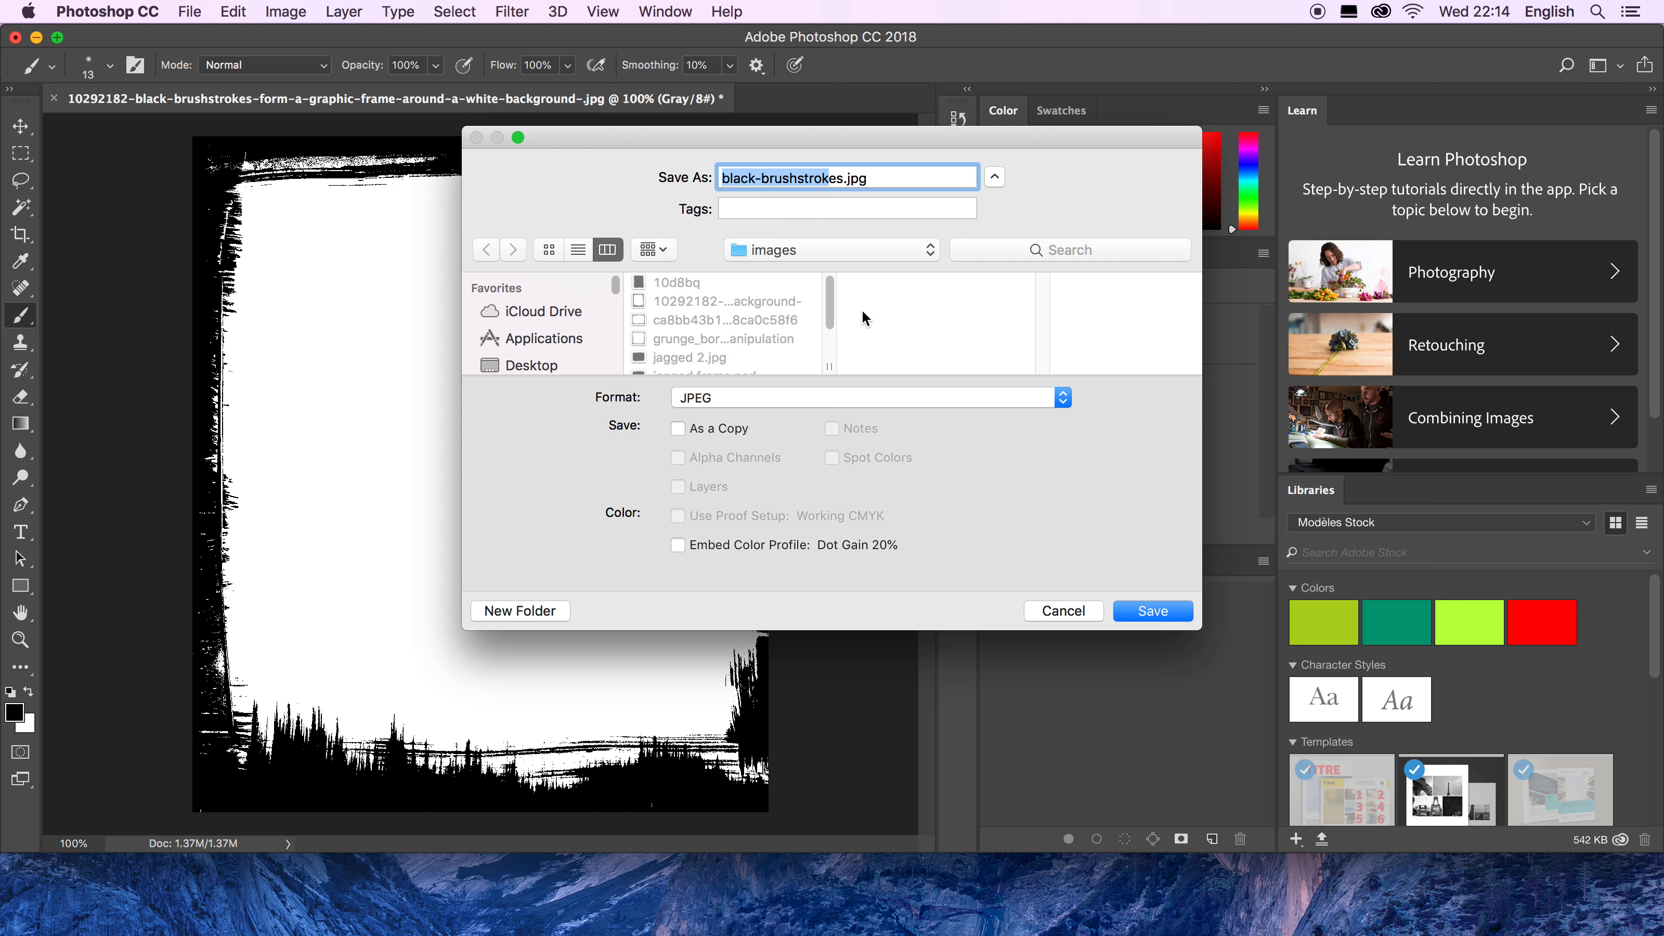
left_click(1155, 625)
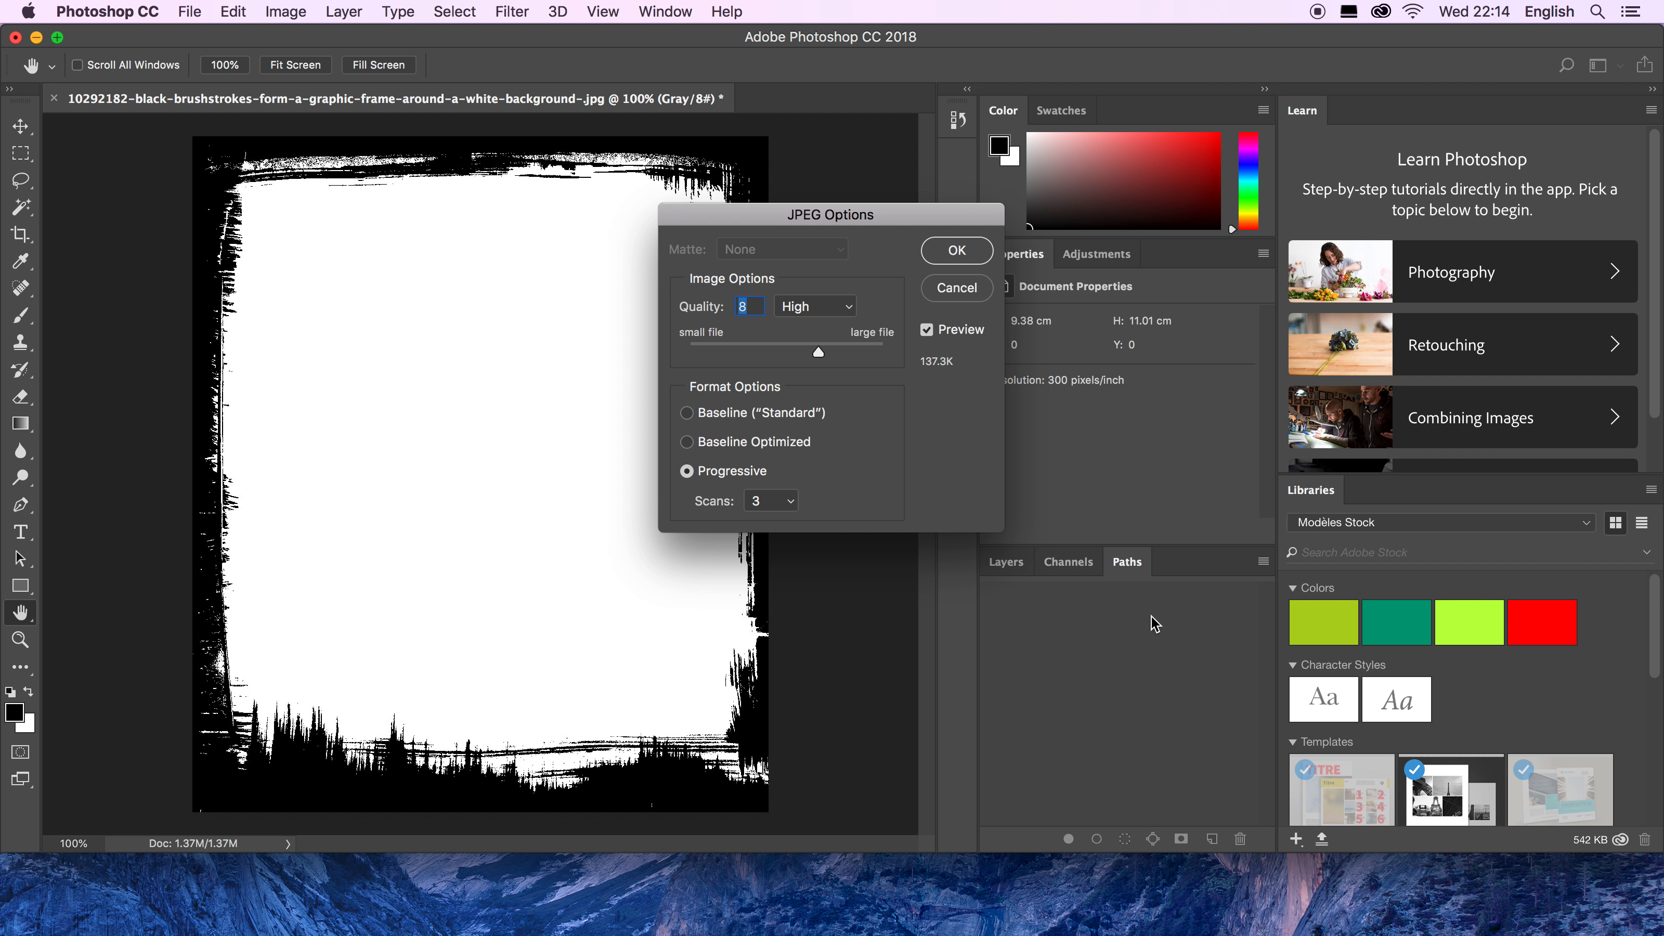
left_click(966, 249)
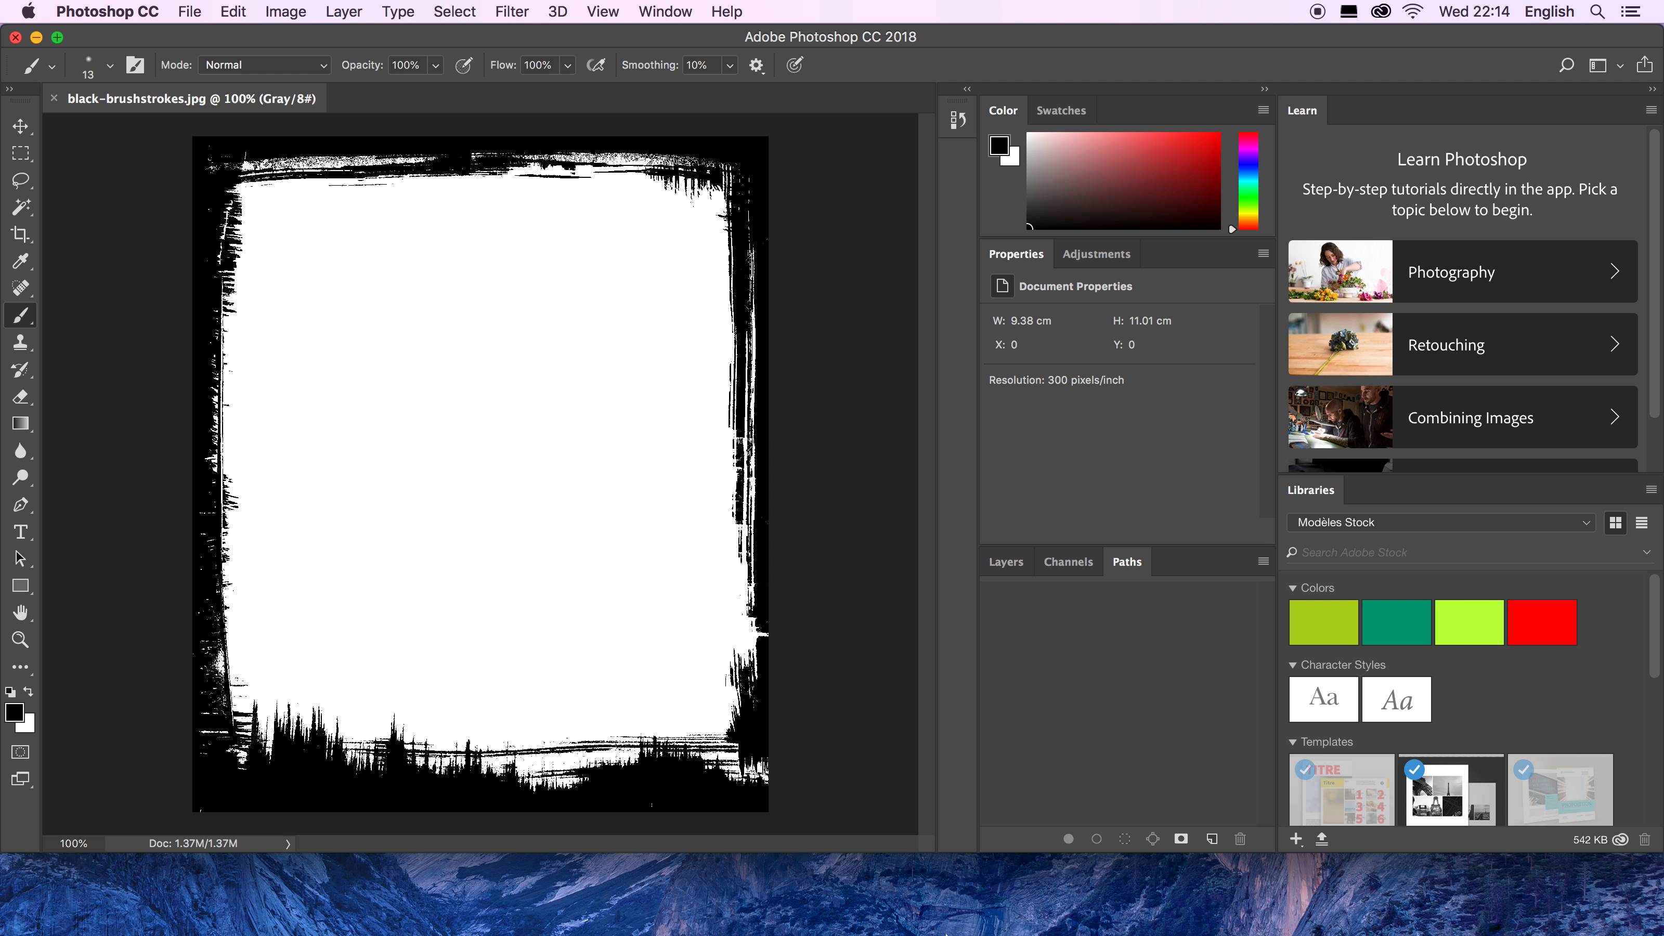
Switch to Illustrator and create a new Letter document of 612 x 792 pt.
mouse_move(946, 932)
left_click(1100, 901)
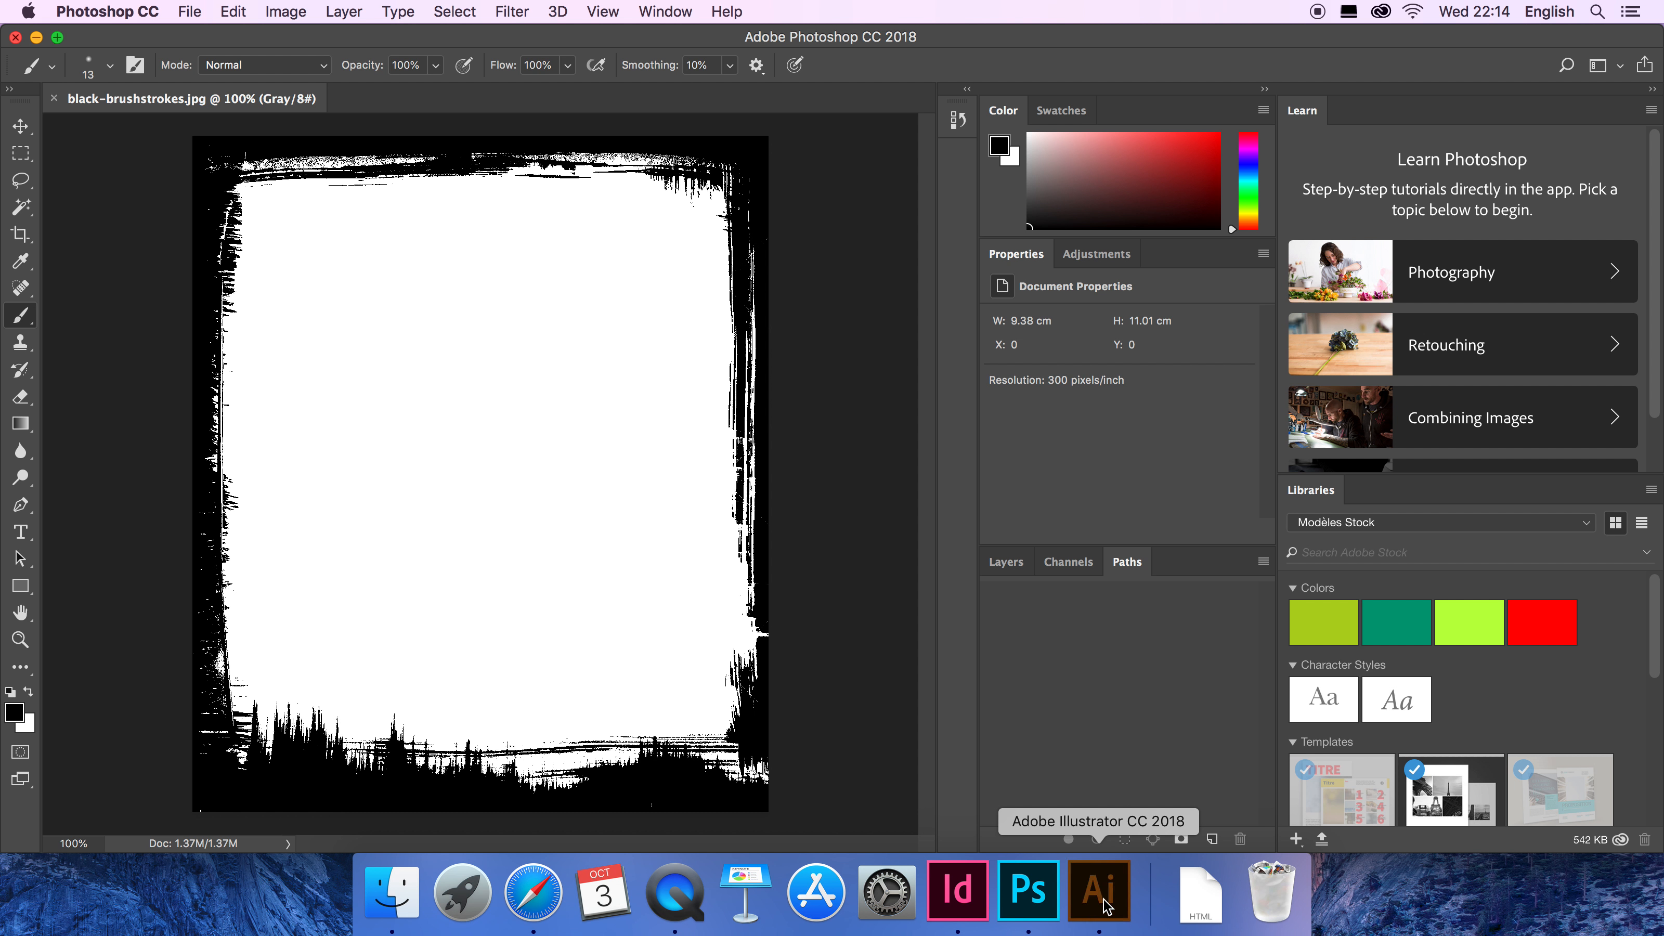
left_click(908, 539)
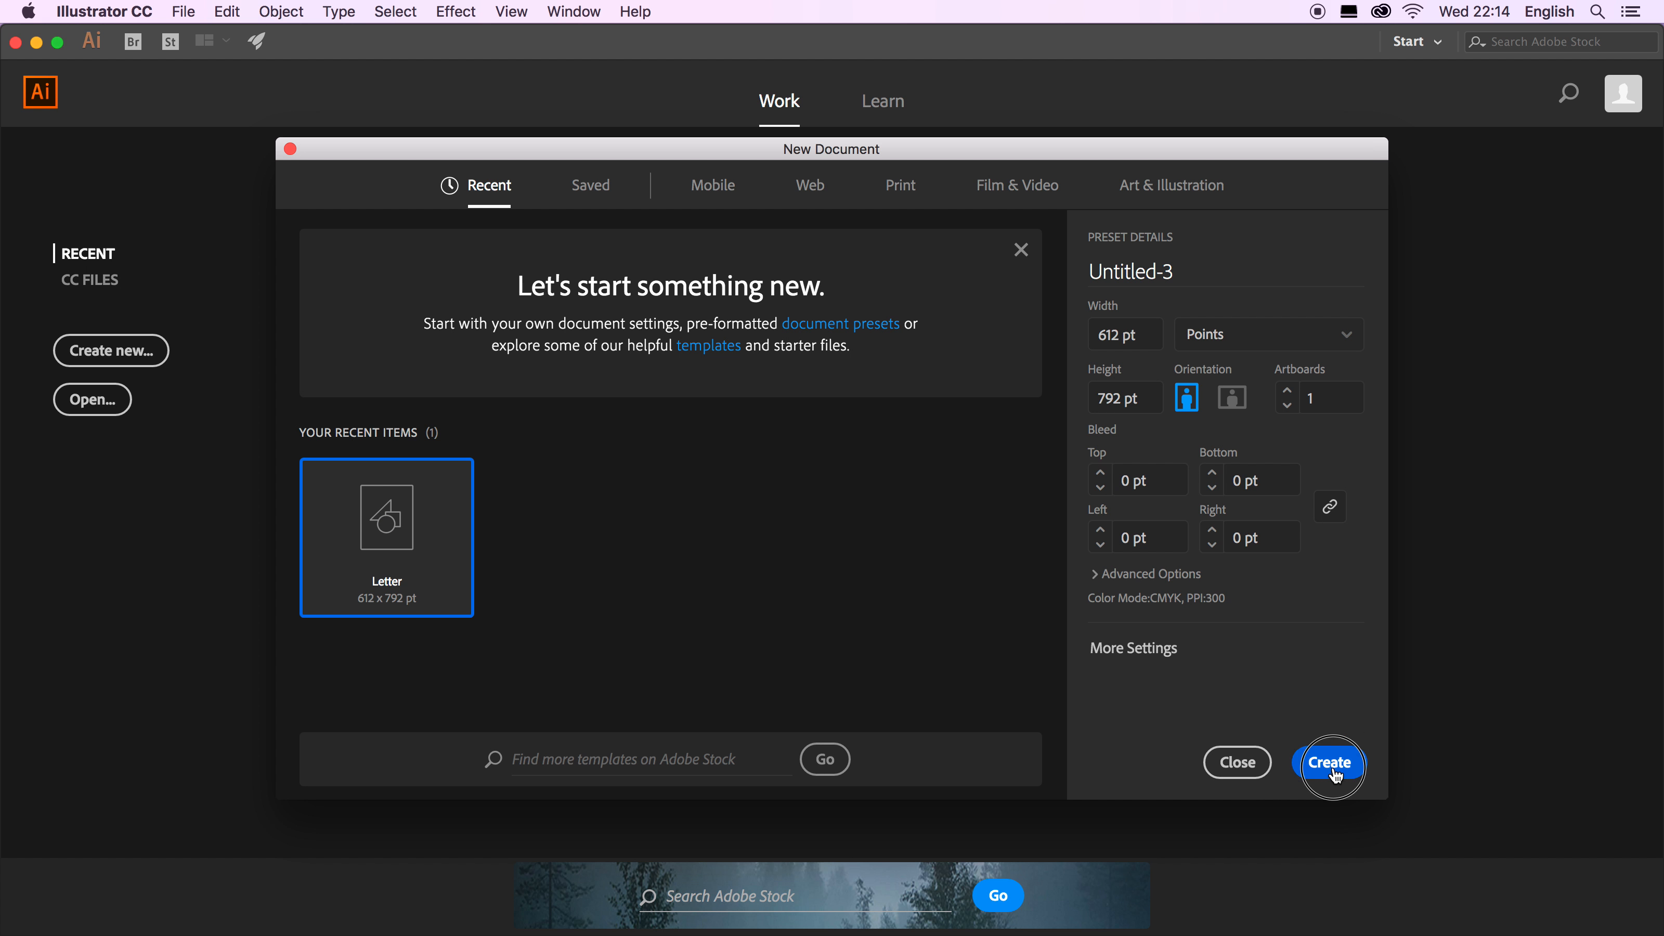
left_click(1330, 762)
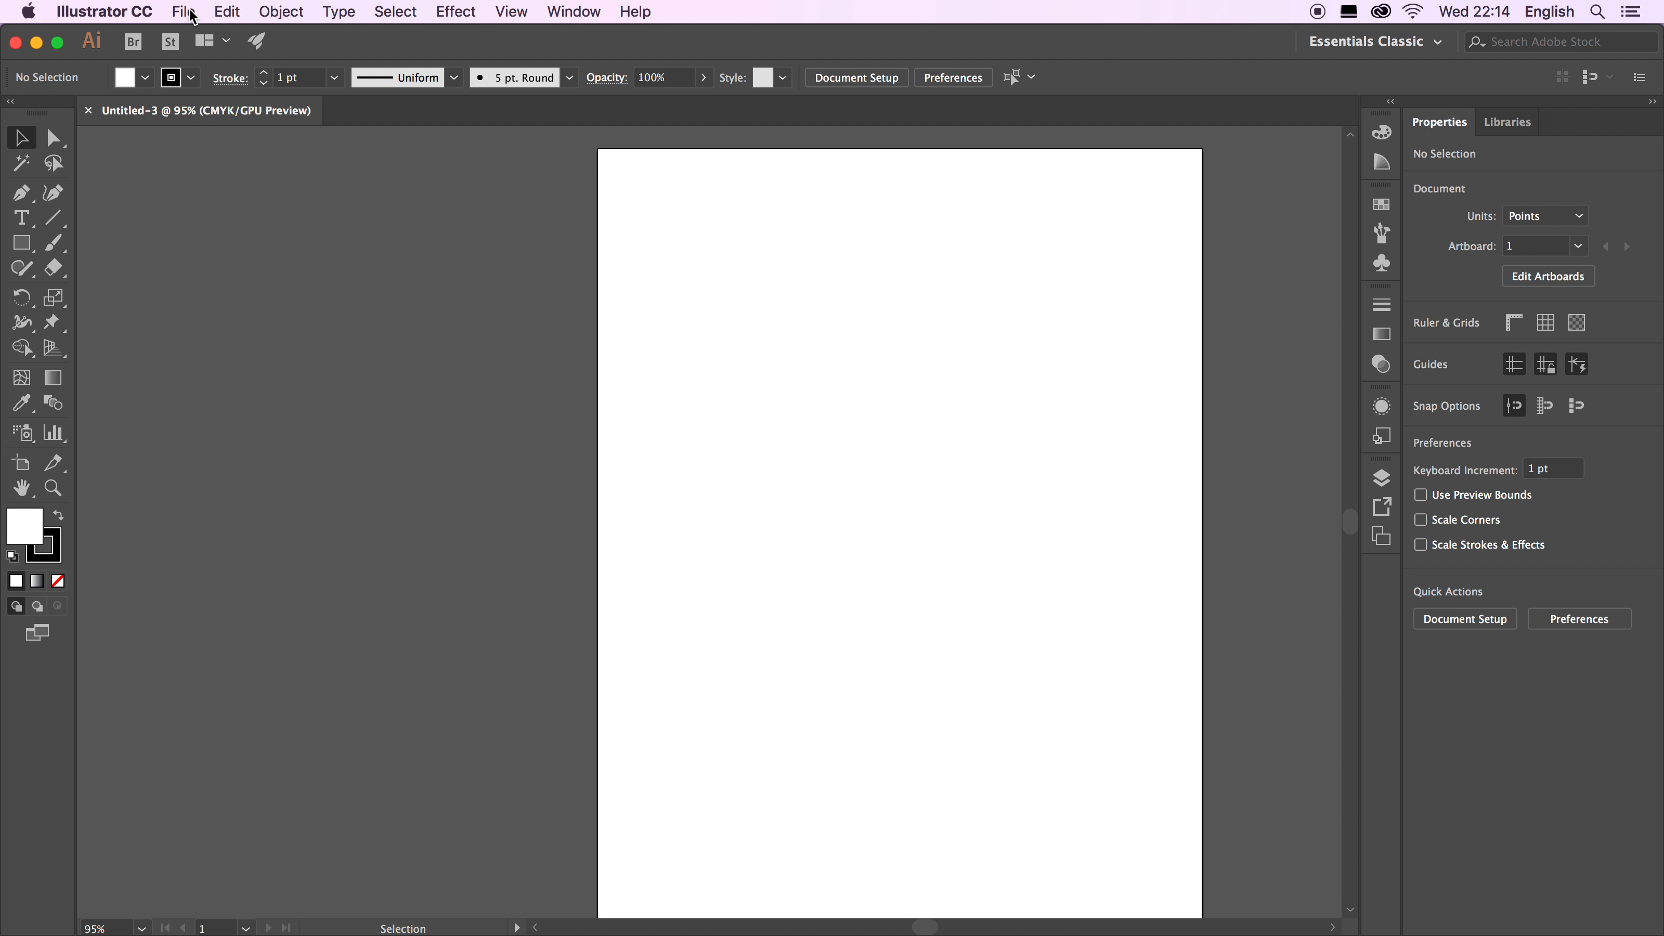
left_click(188, 12)
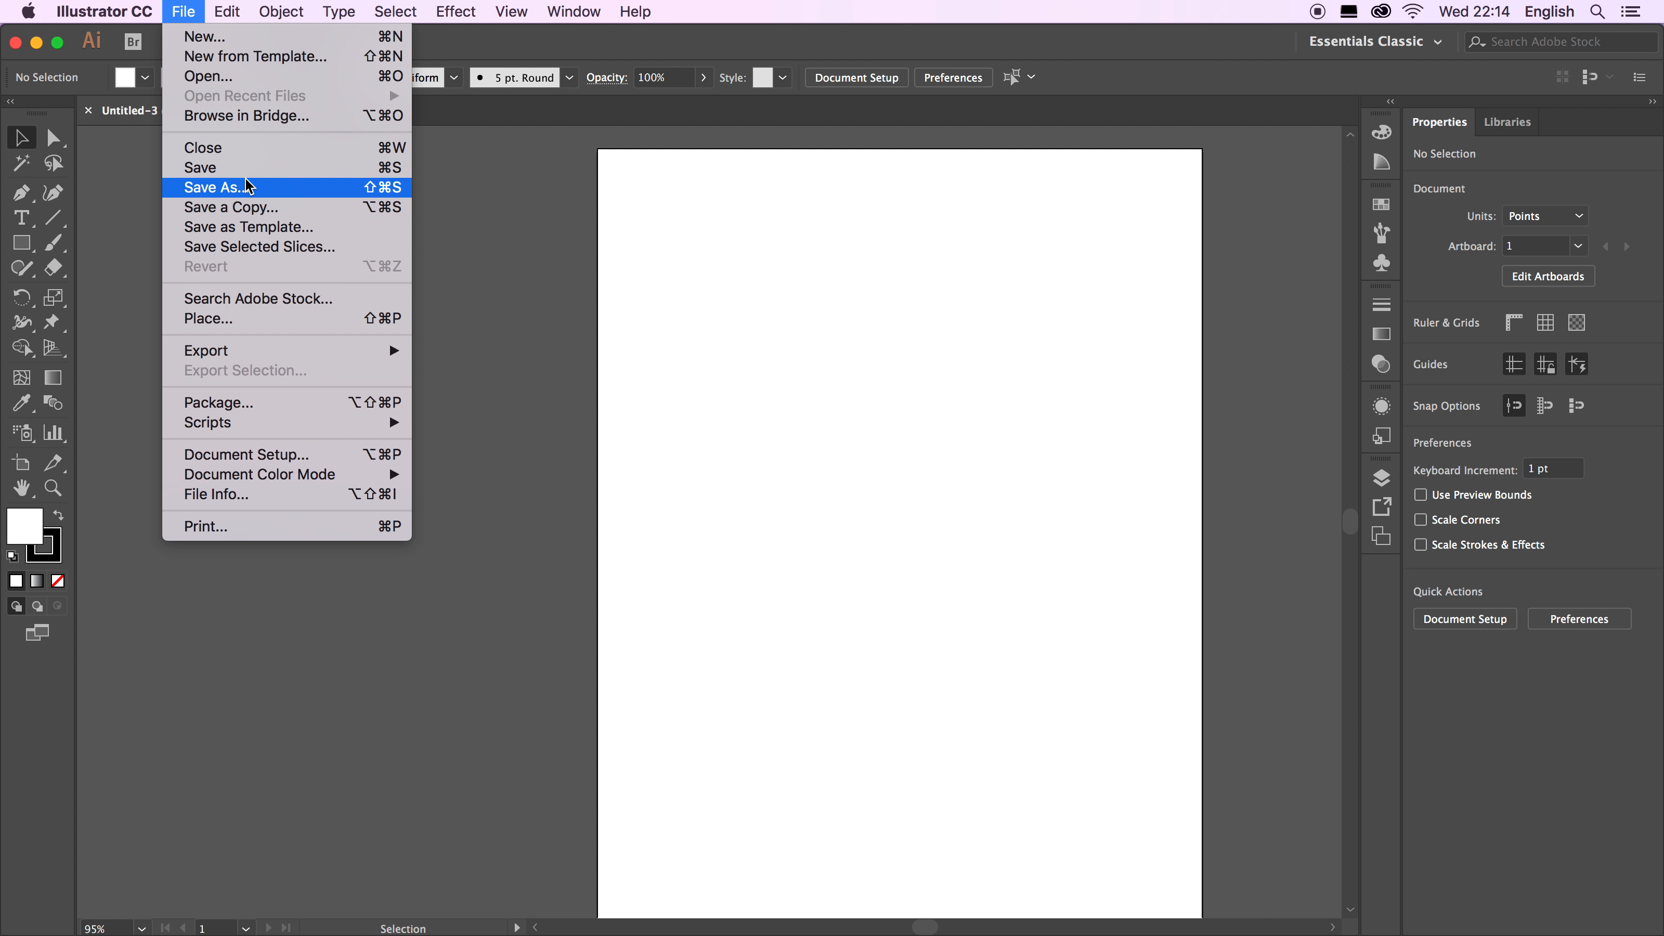
left_click(244, 322)
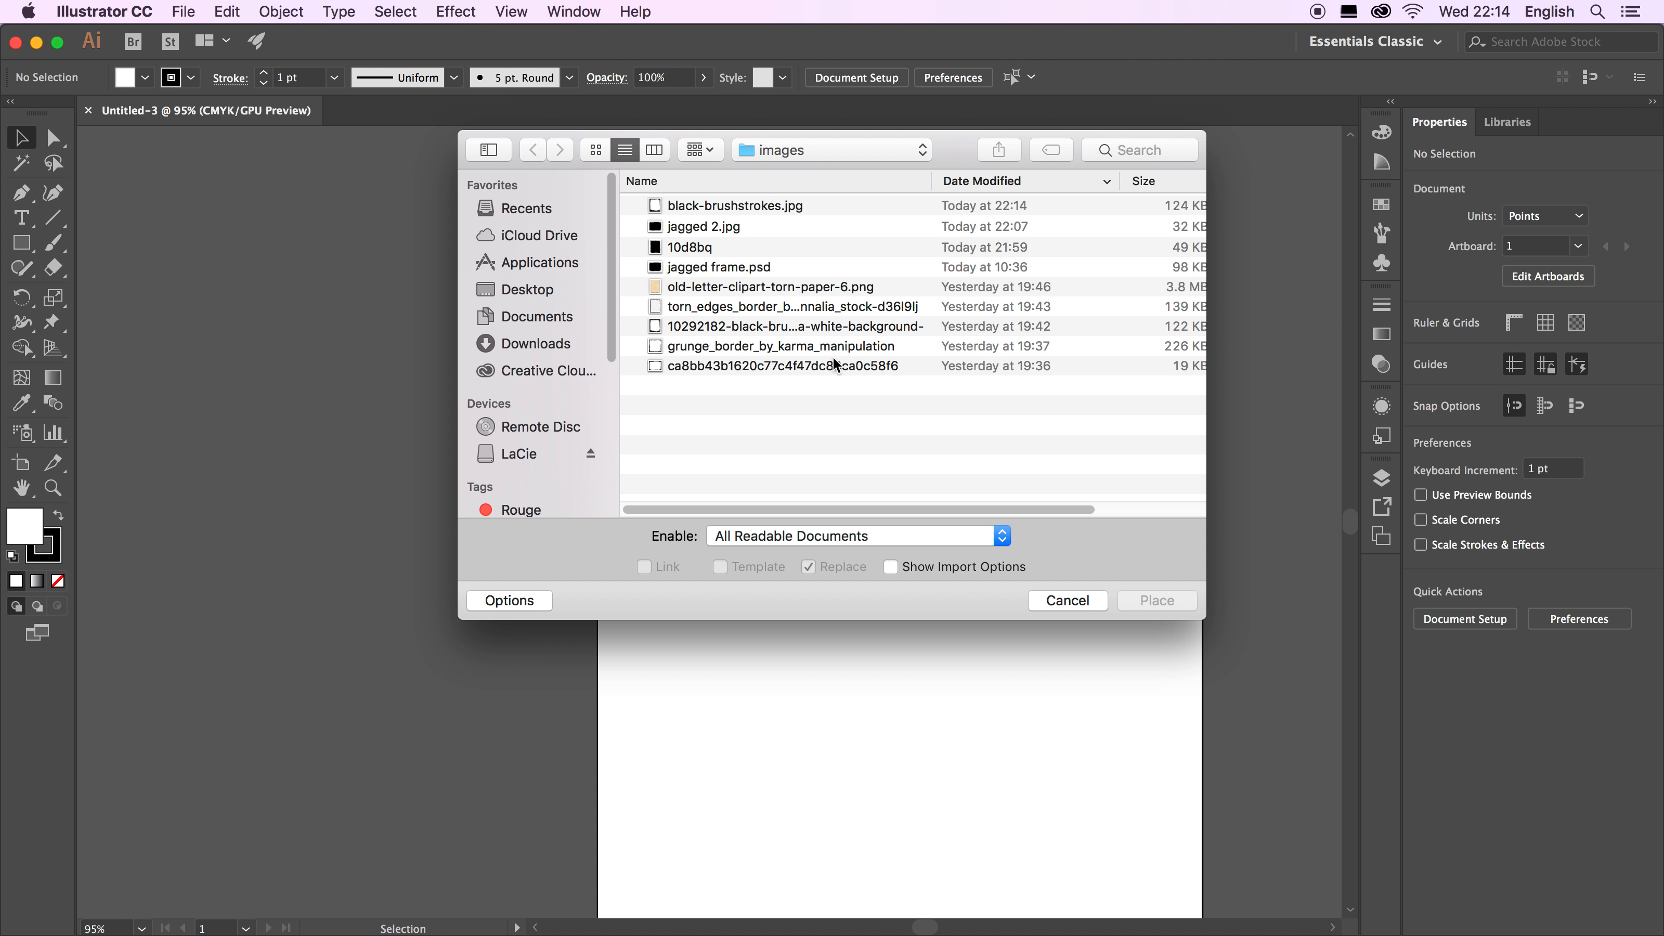
left_click(730, 211)
left_click(1160, 607)
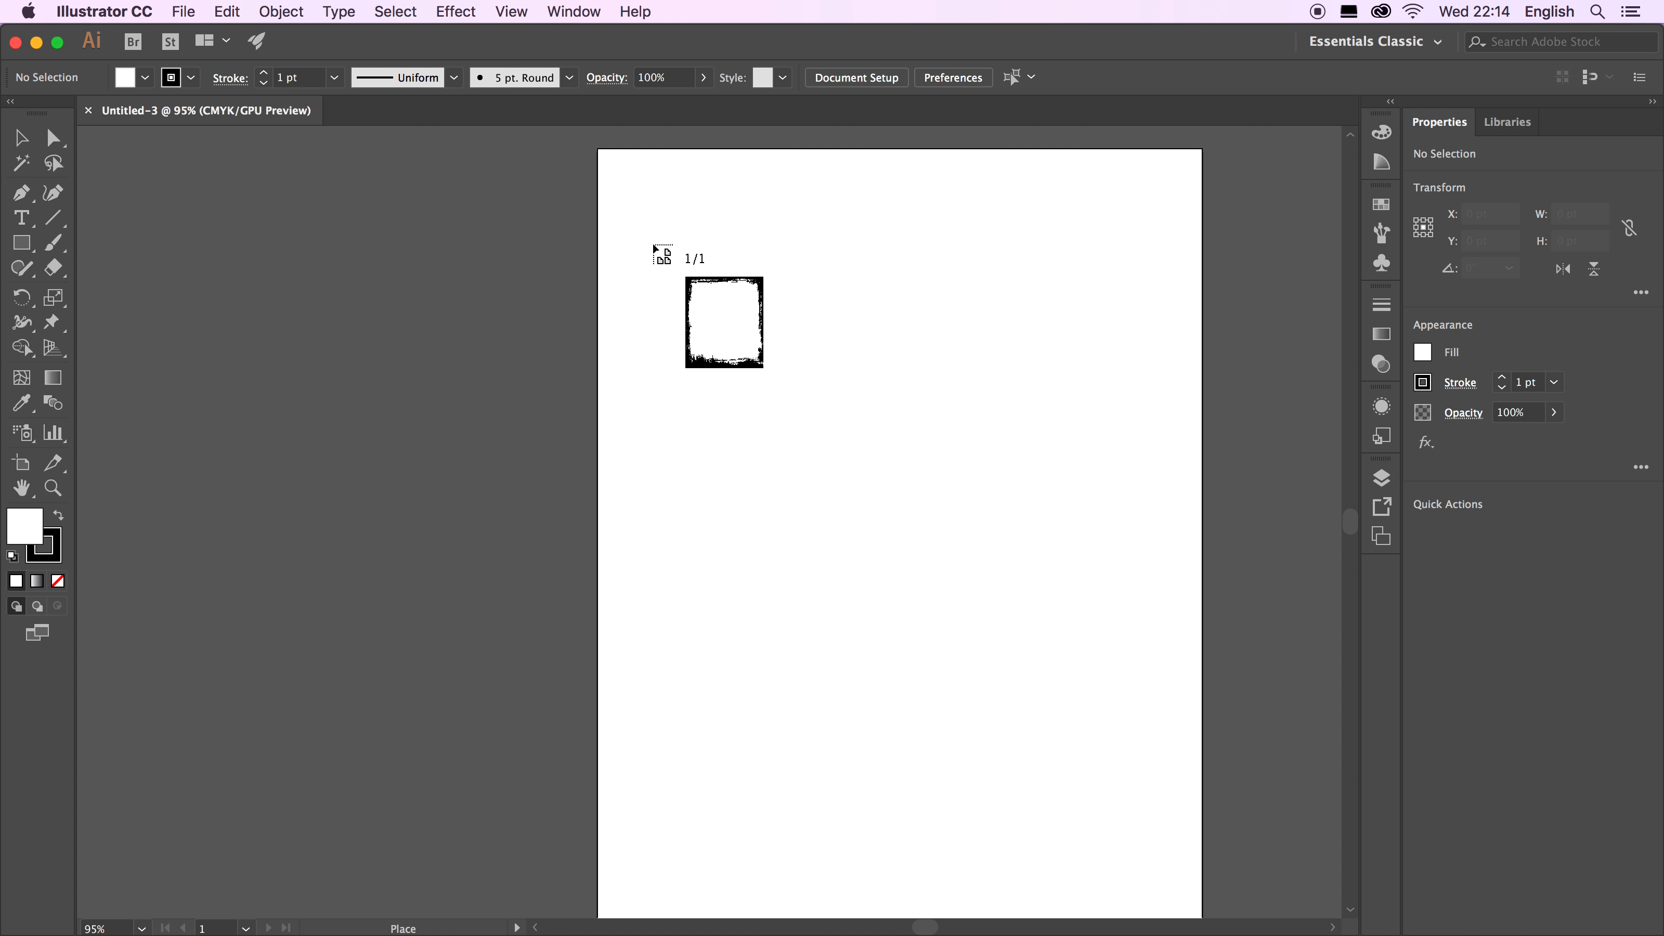
left_click(22, 139)
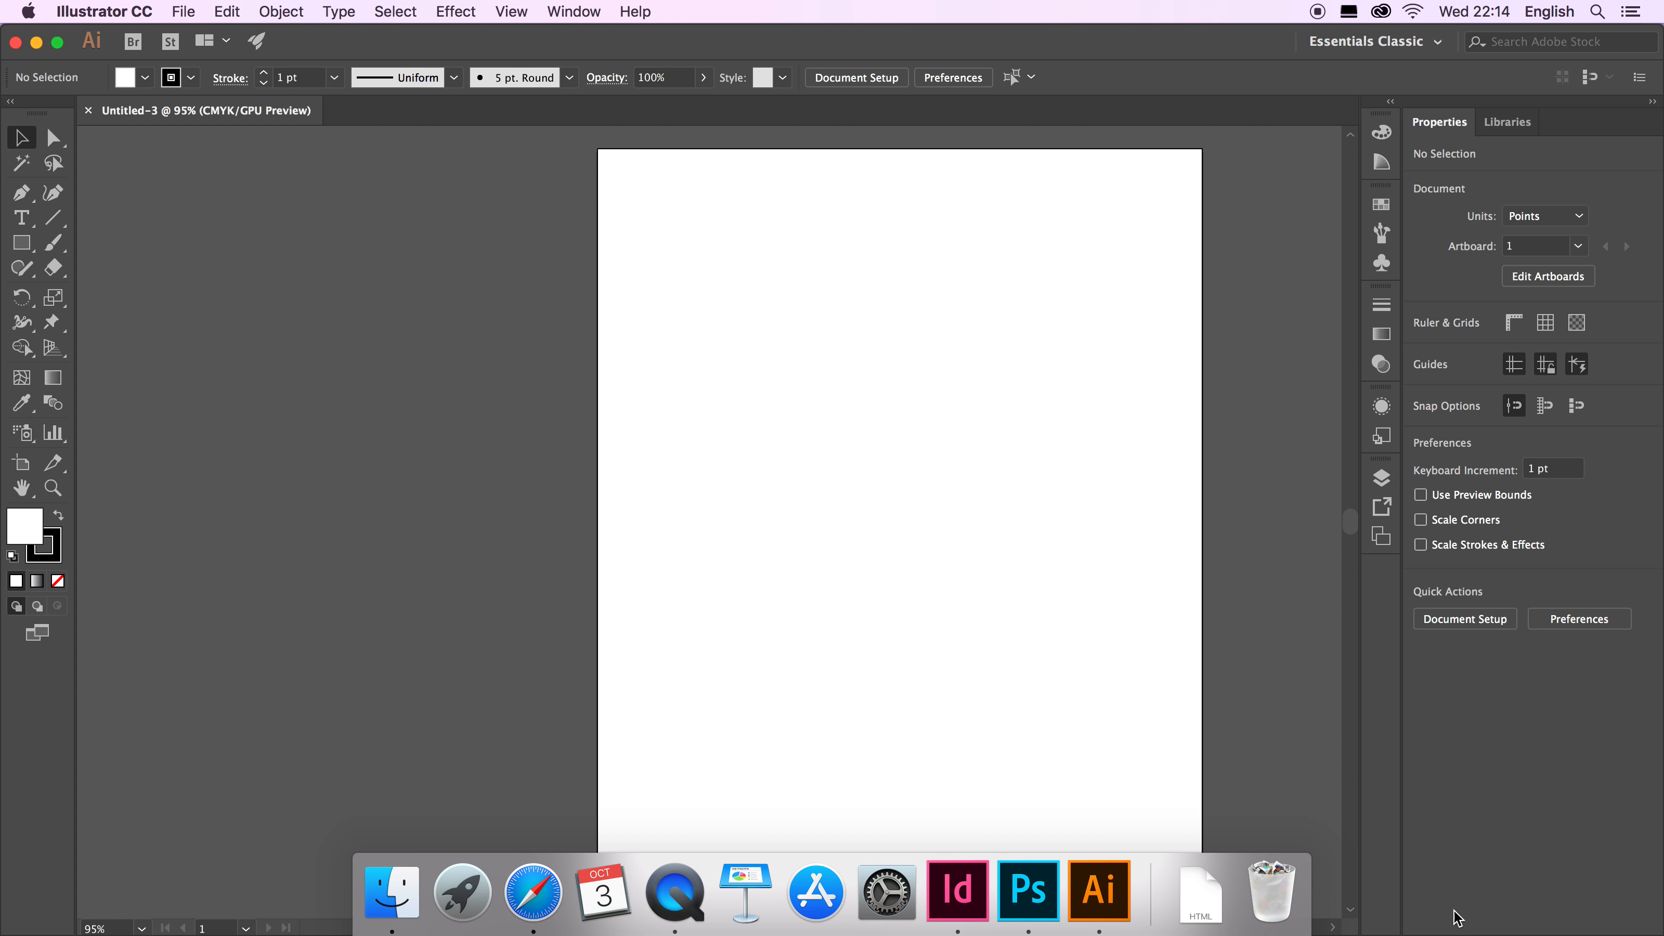
Switch back to Photoshop, invert the brushstroke image's black and white, and save the file.
left_click(1029, 897)
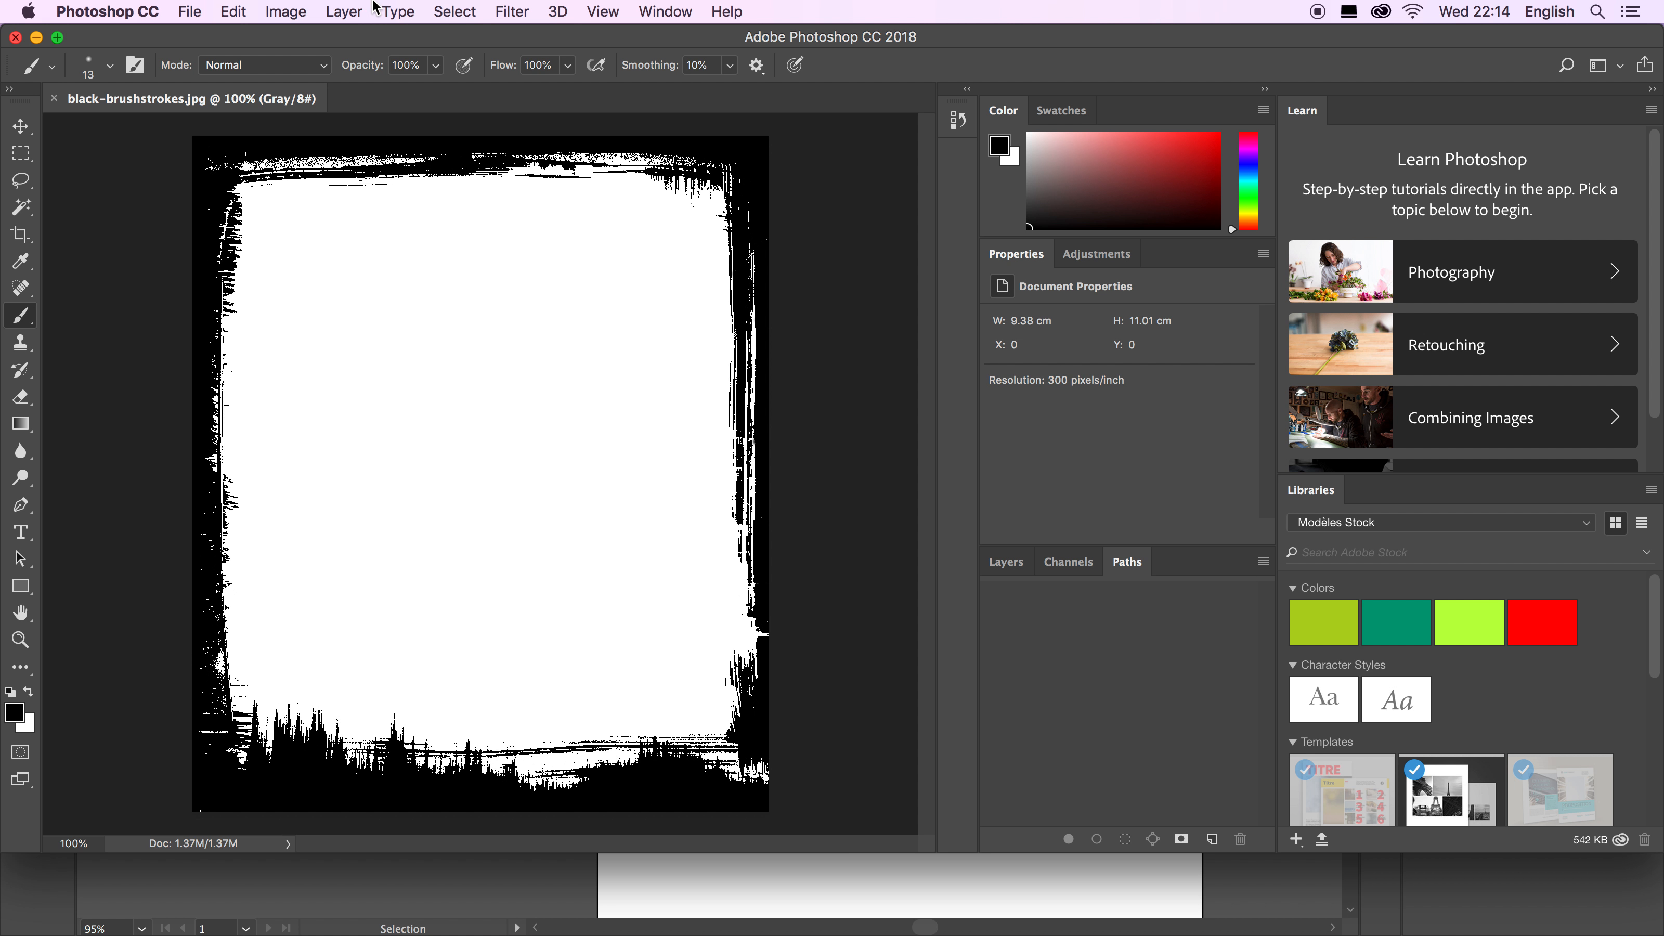
key("super+i")
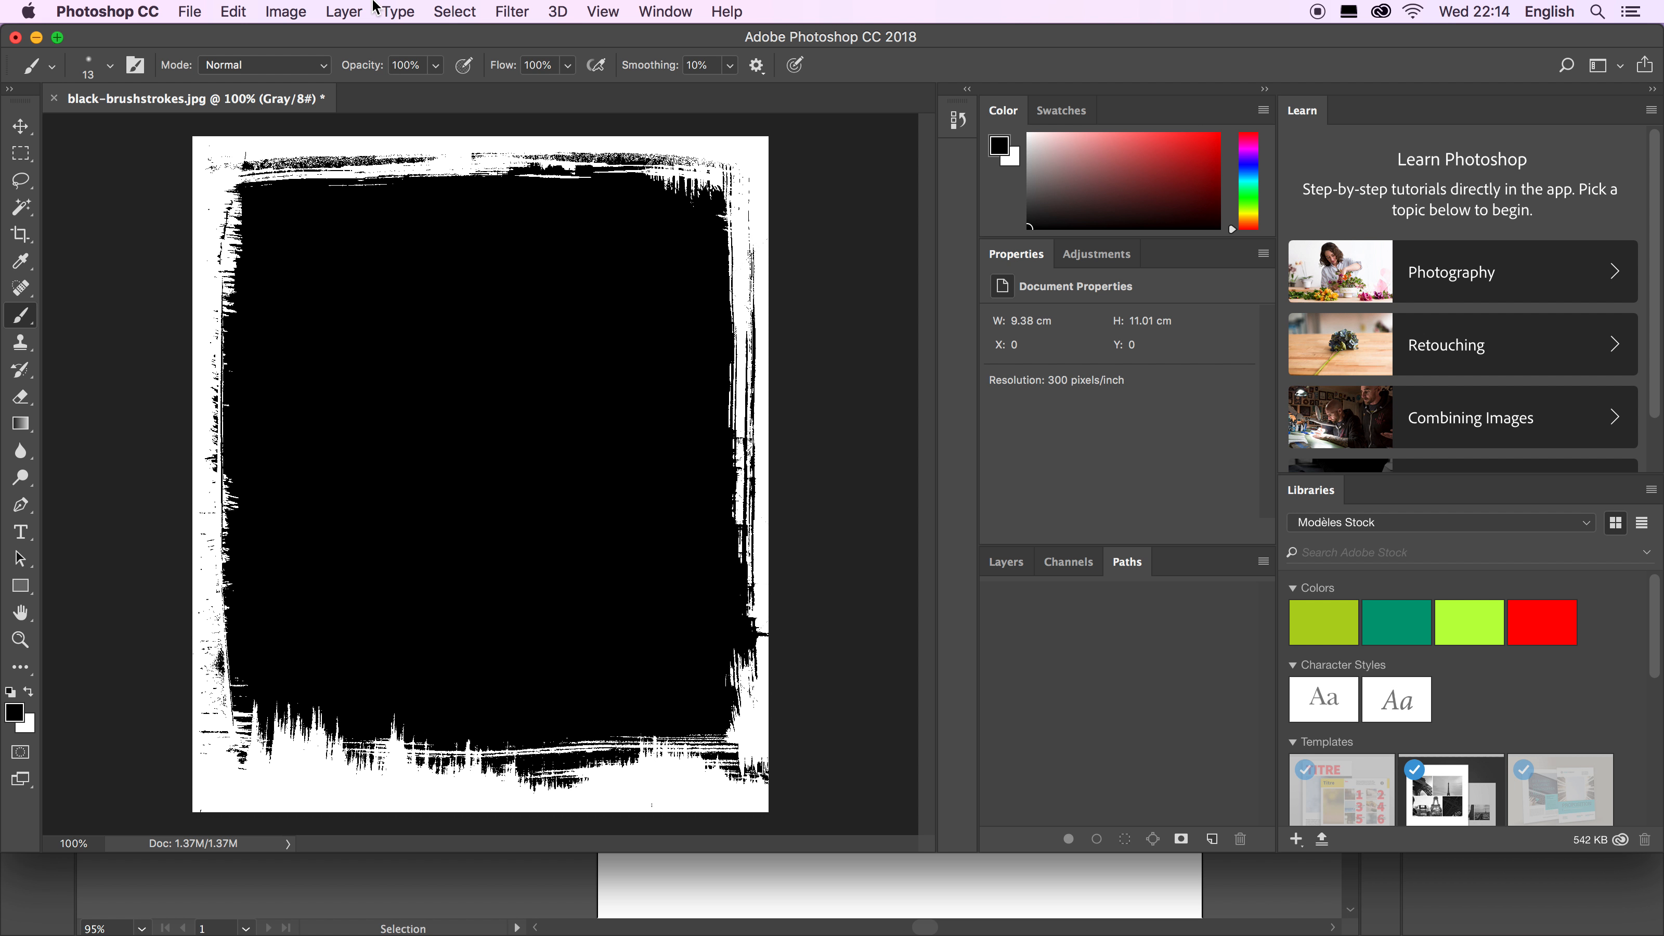
key("super+s")
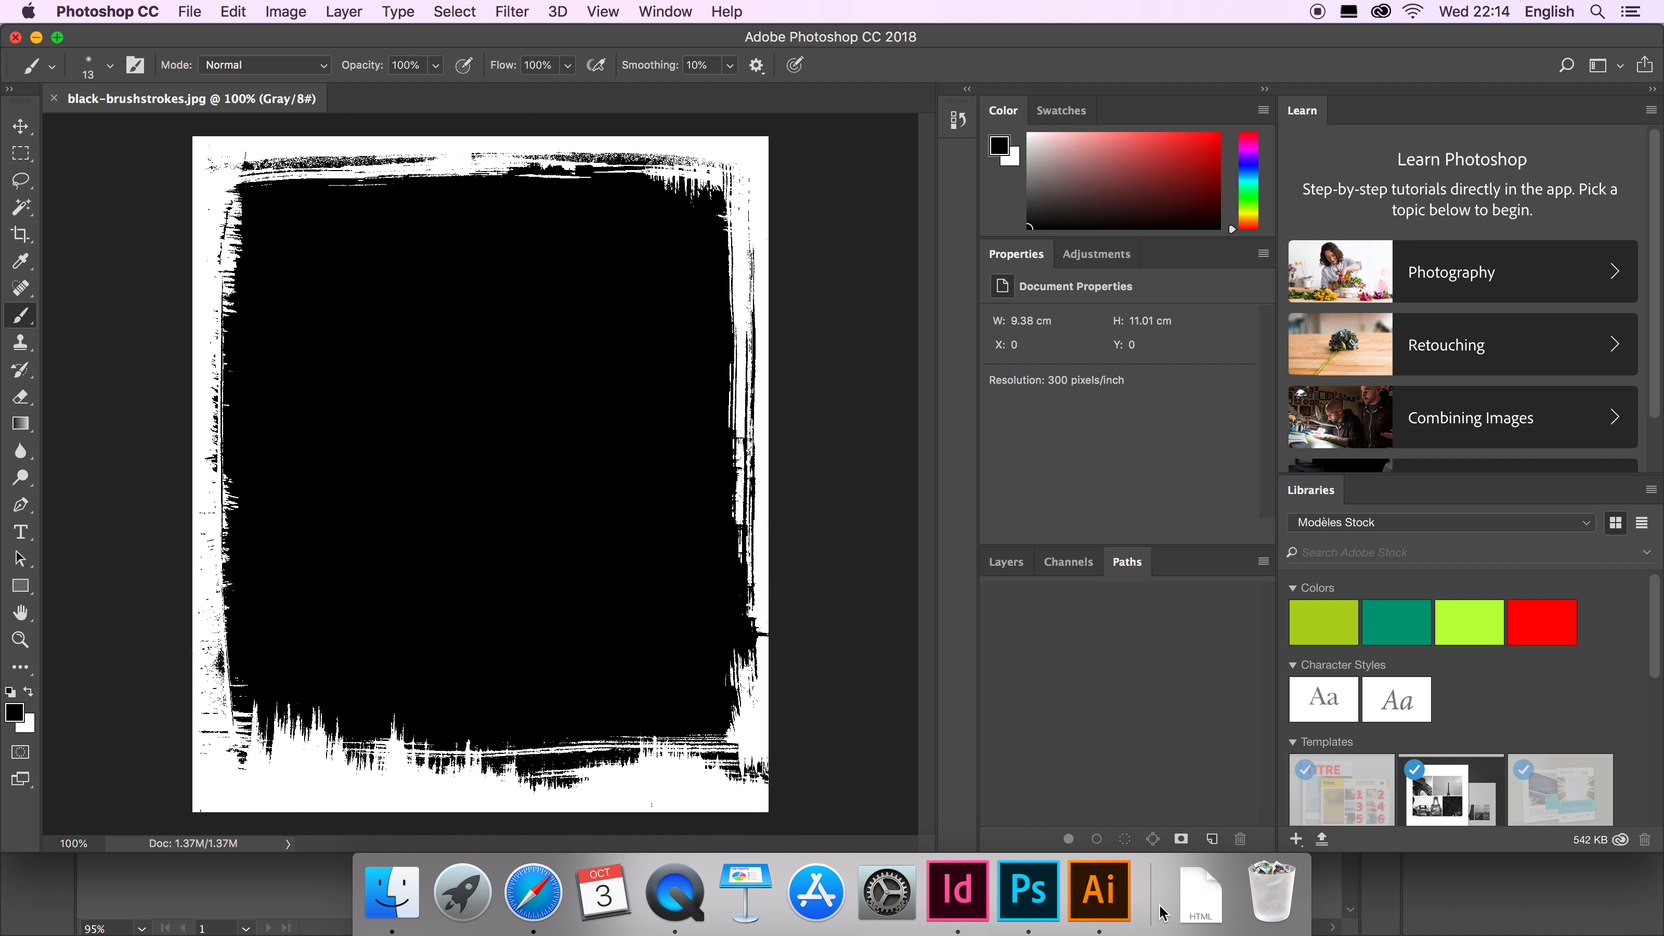
Switch to Illustrator and place black-brushstrokes.jpg as a linked image about 486 x 571 pt on the artboard.
left_click(1092, 903)
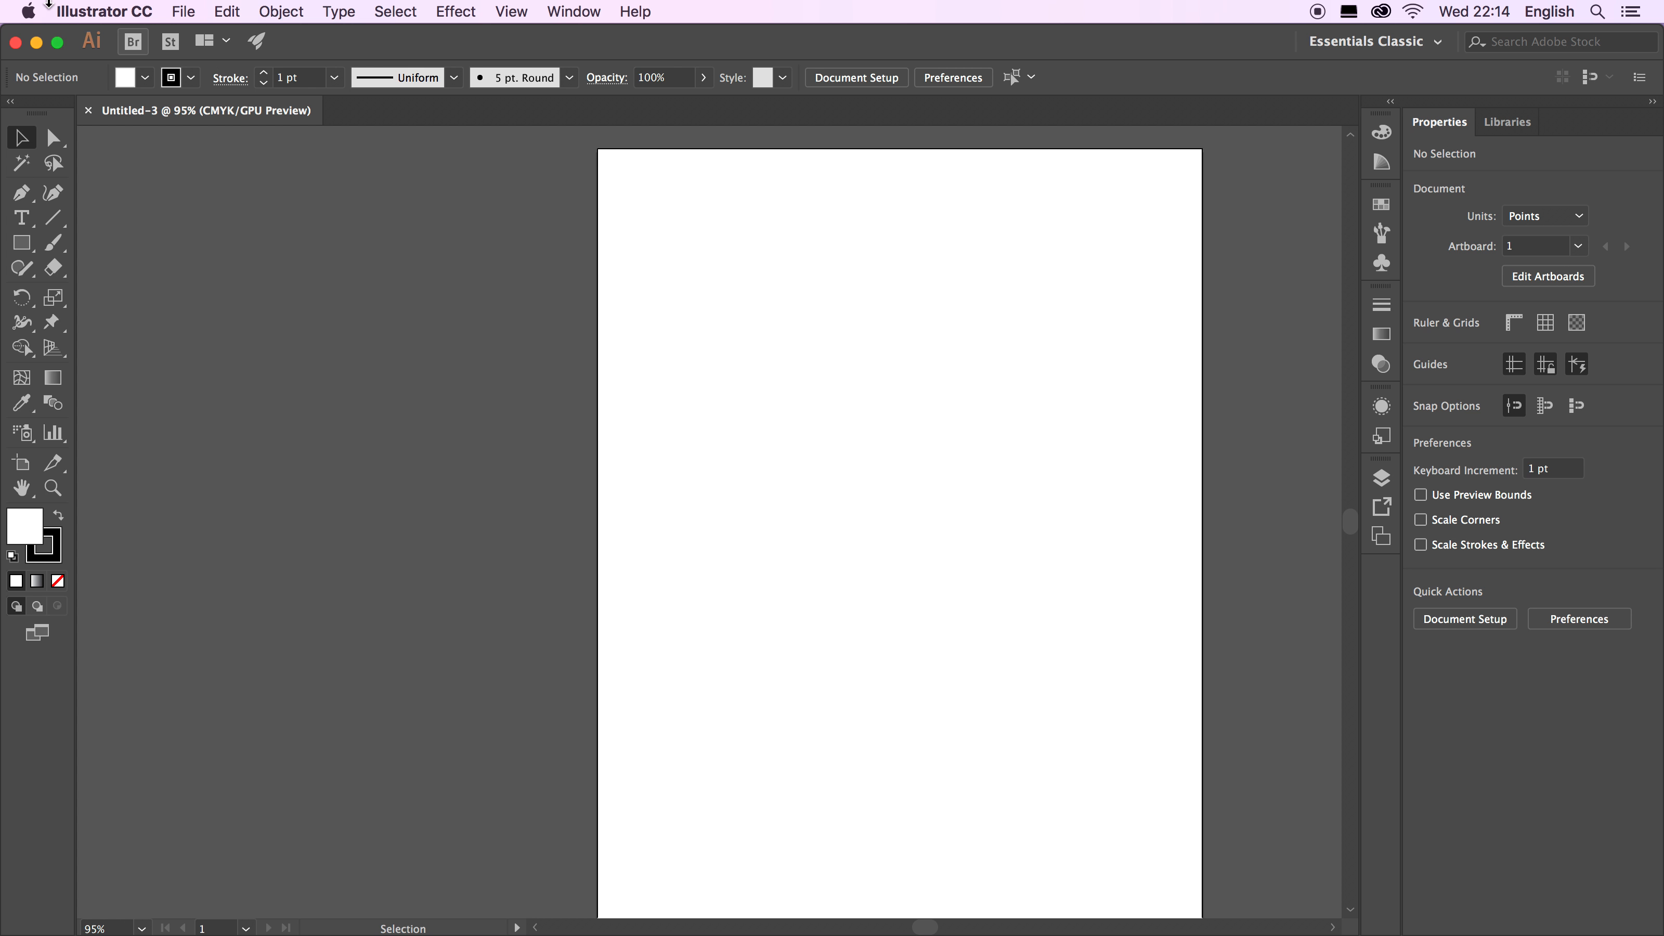
left_click(182, 12)
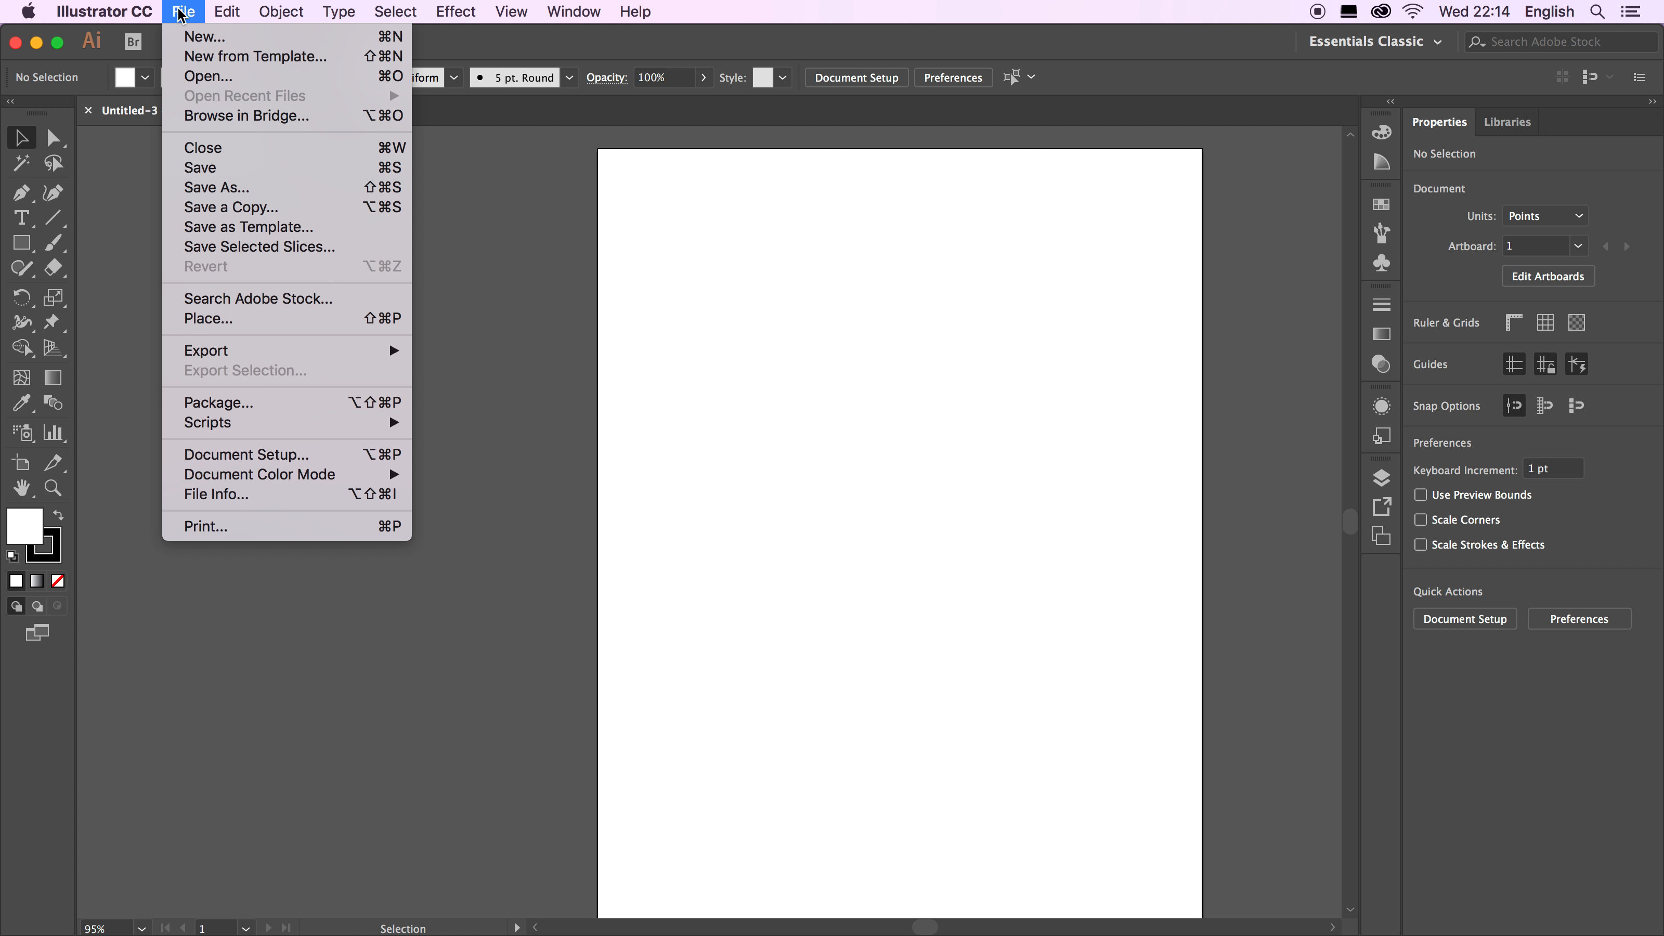
left_click(245, 318)
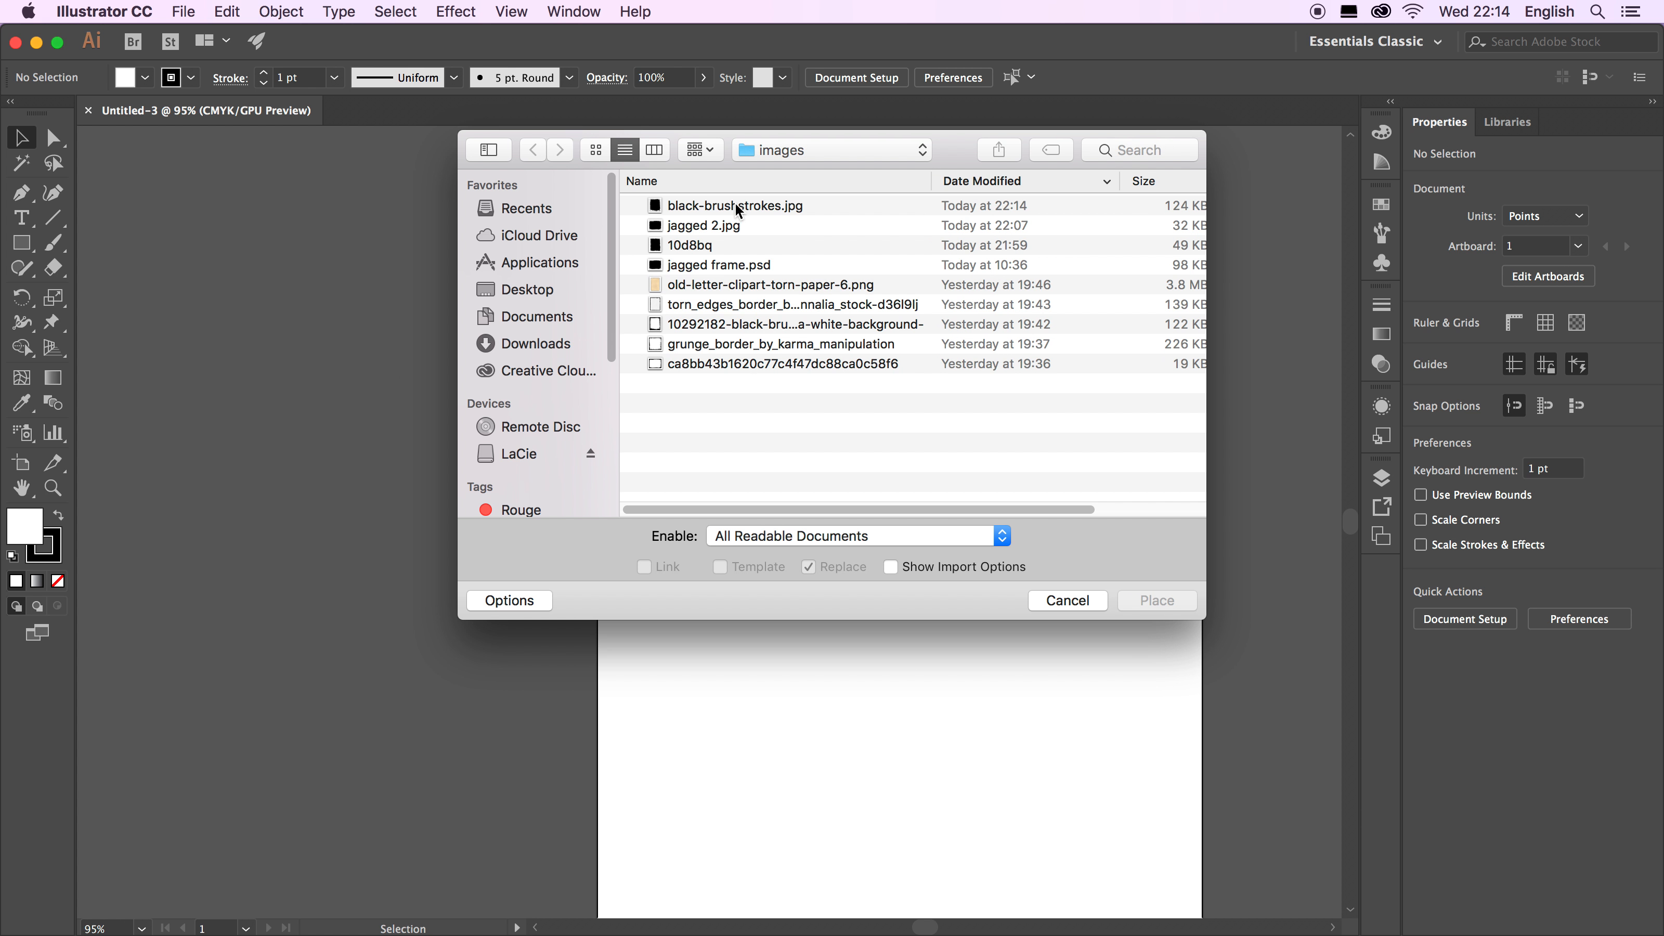
left_click(737, 207)
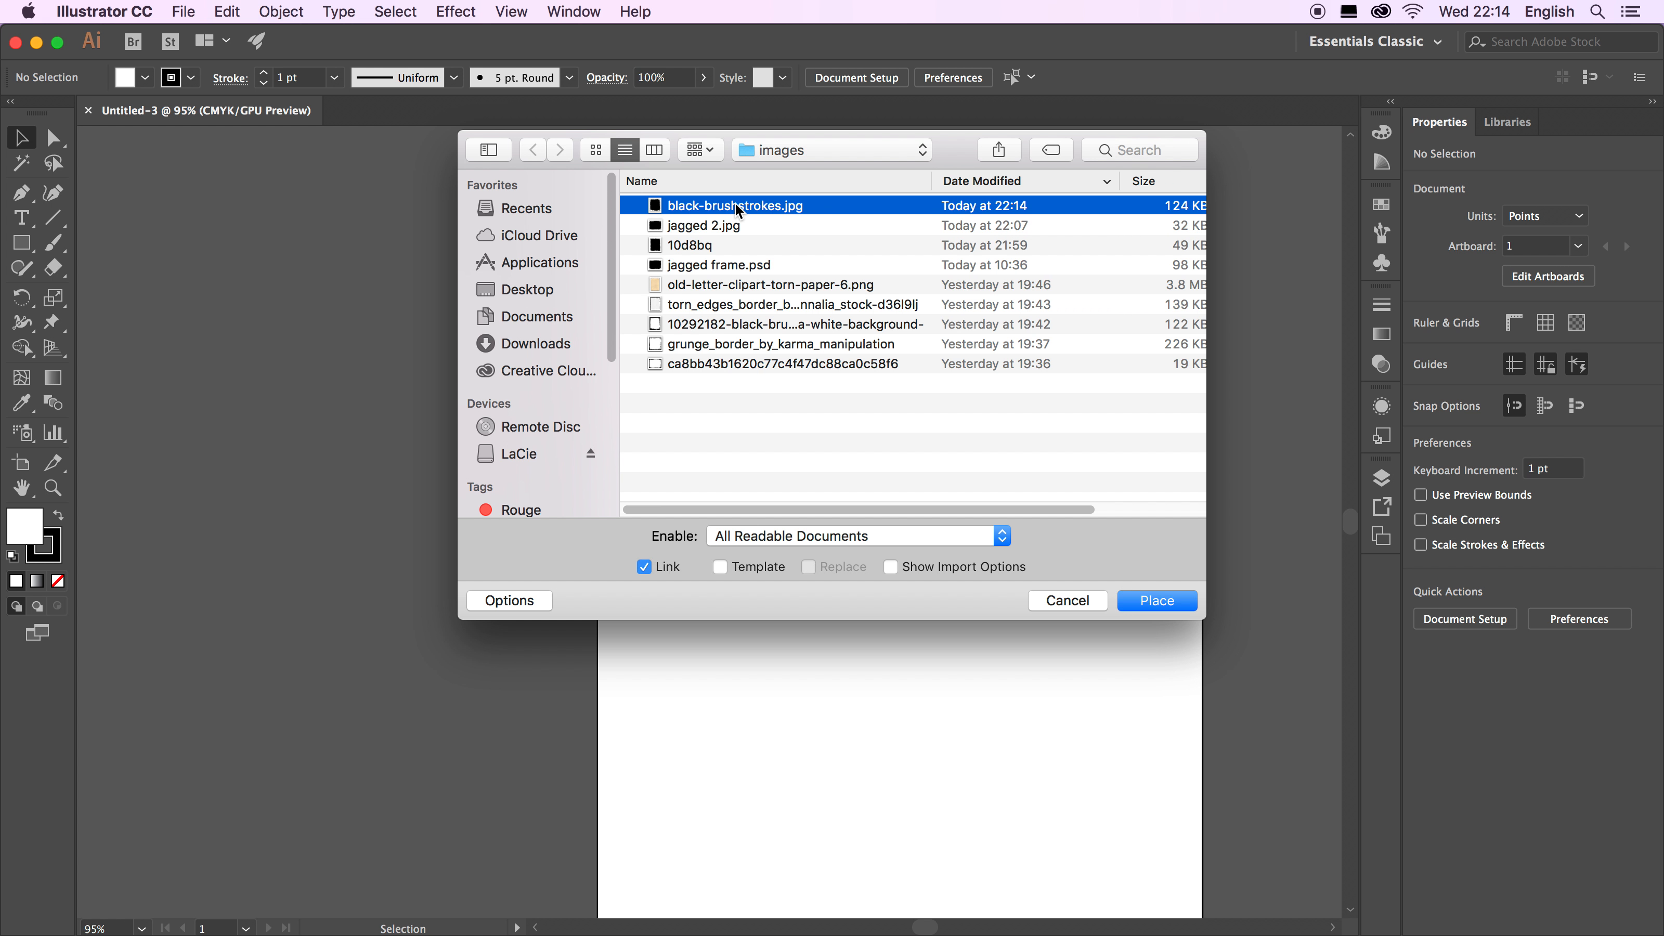
key("space")
key("space")
left_click(1157, 601)
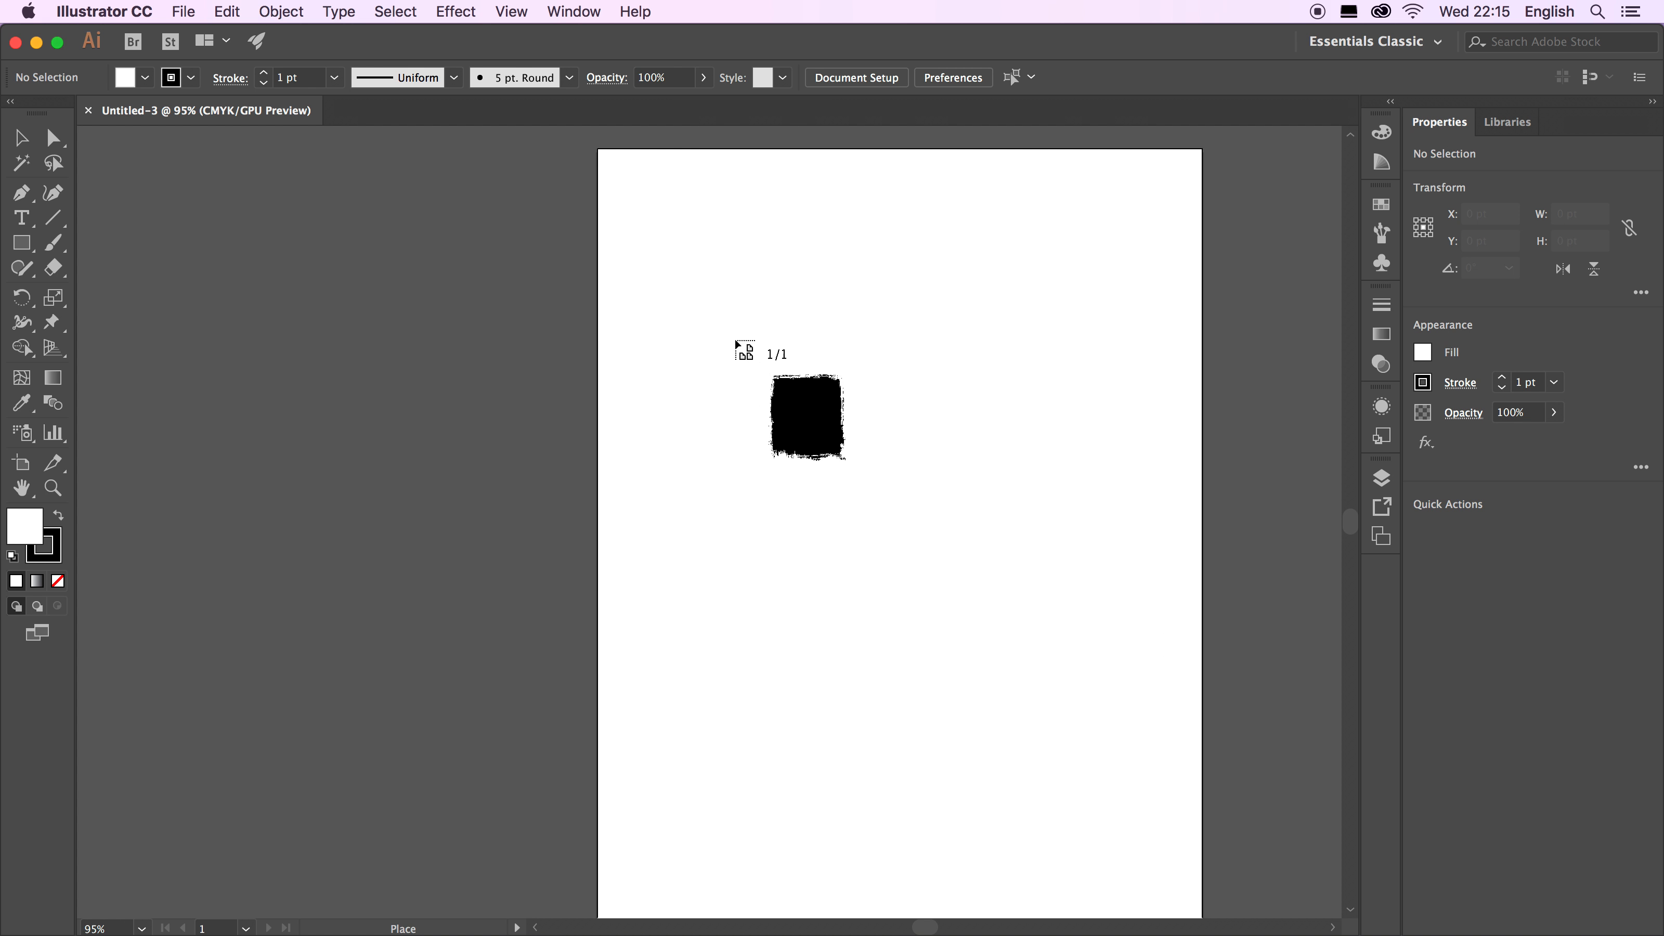
mouse_move(660, 250)
left_mouse_down()
mouse_move(1026, 706)
mouse_move(1175, 851)
mouse_move(1140, 813)
left_mouse_up()
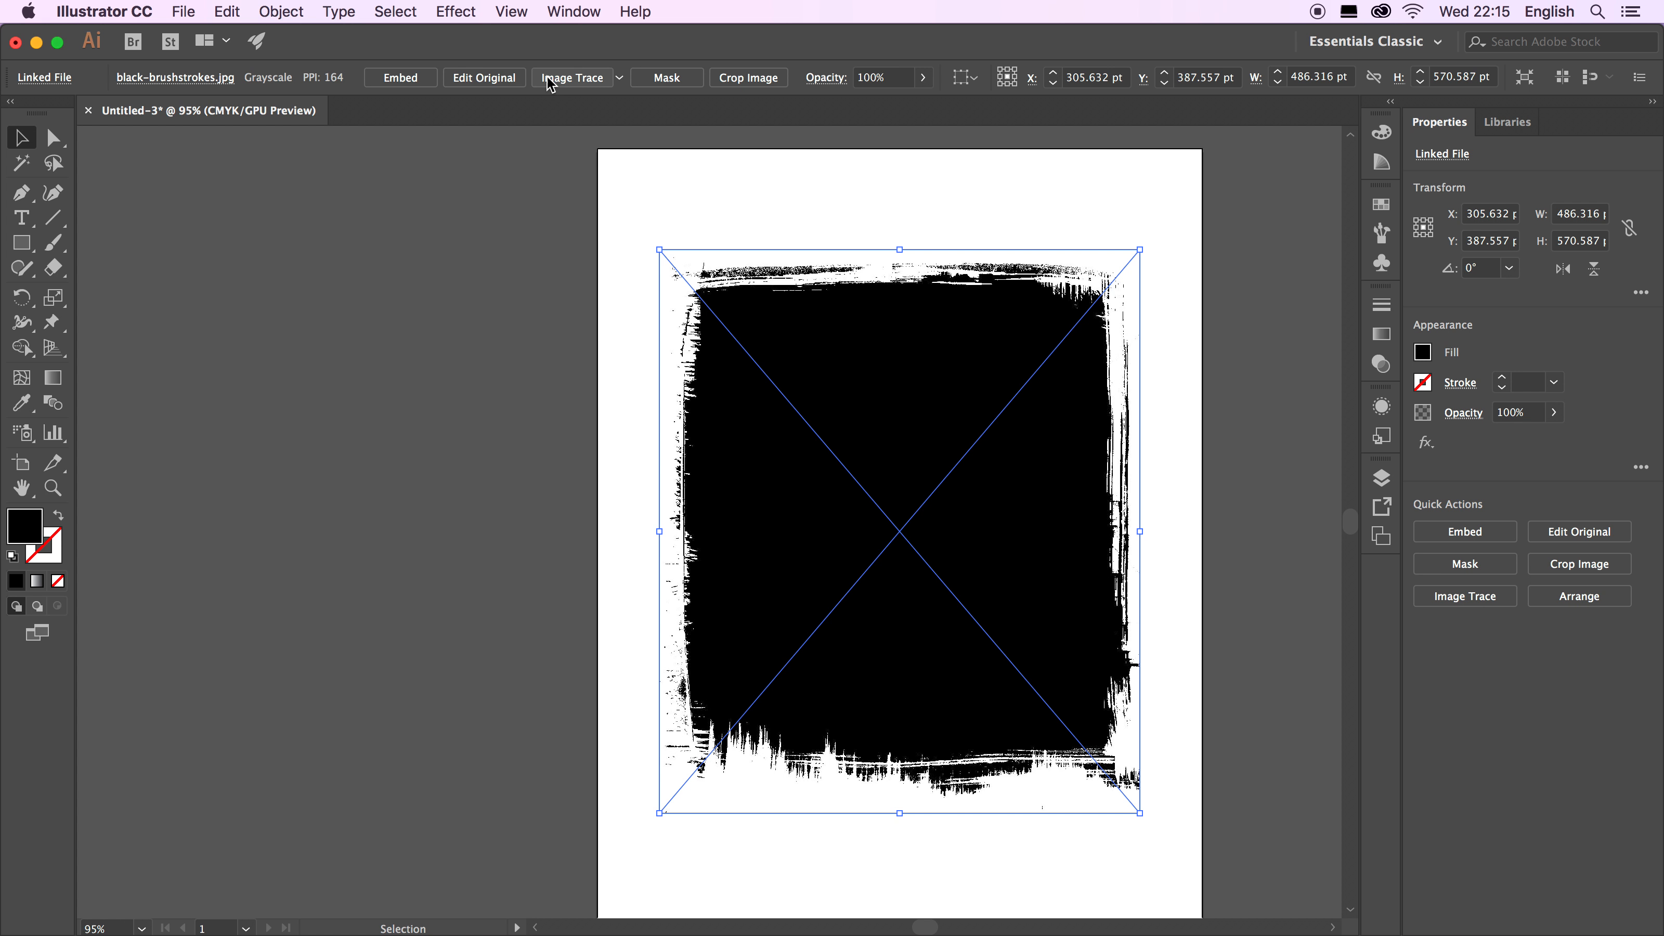
Trace the placed image with the Sketched Art preset and display the advanced Image Trace settings.
left_click(620, 78)
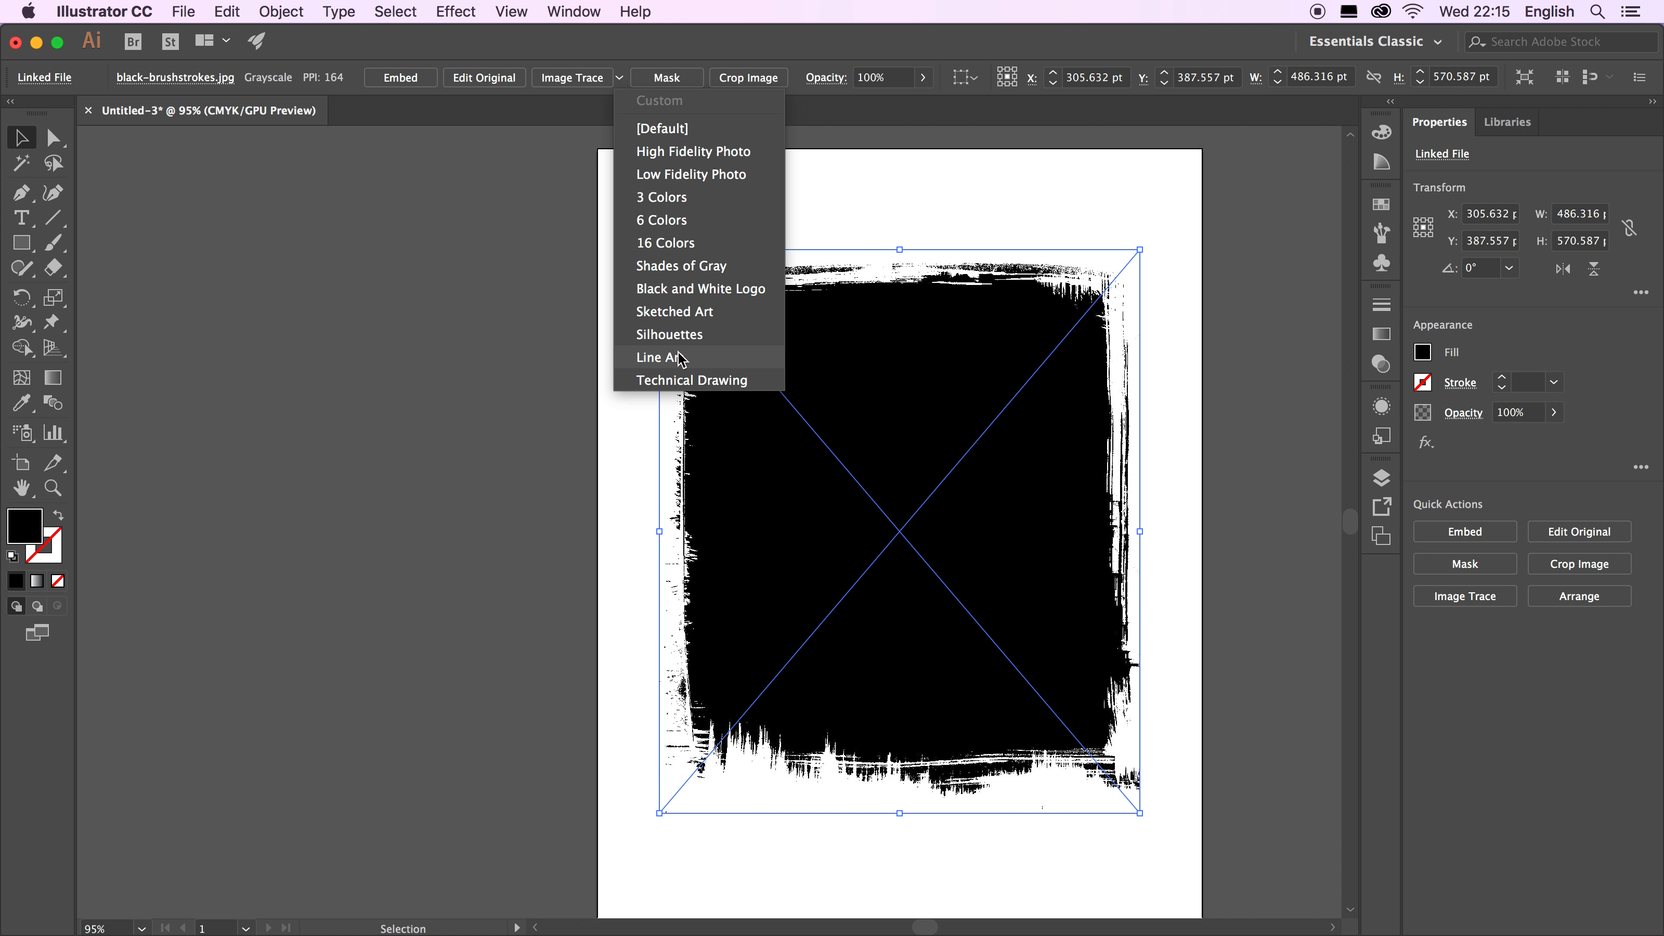
left_click(686, 318)
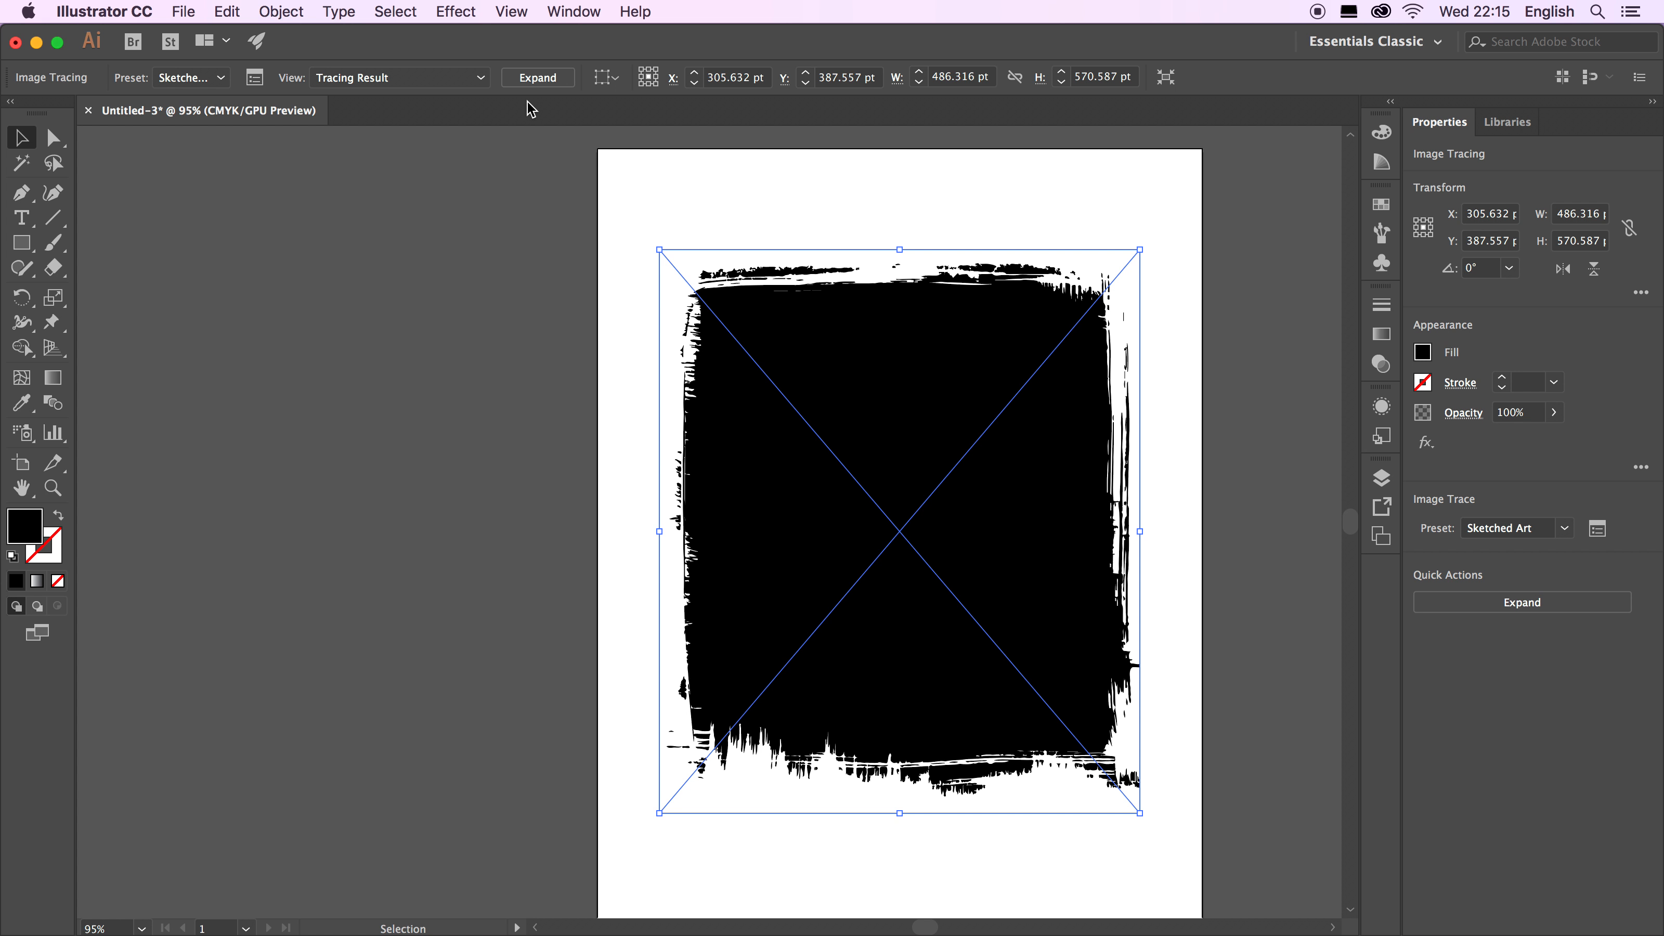
left_click(255, 79)
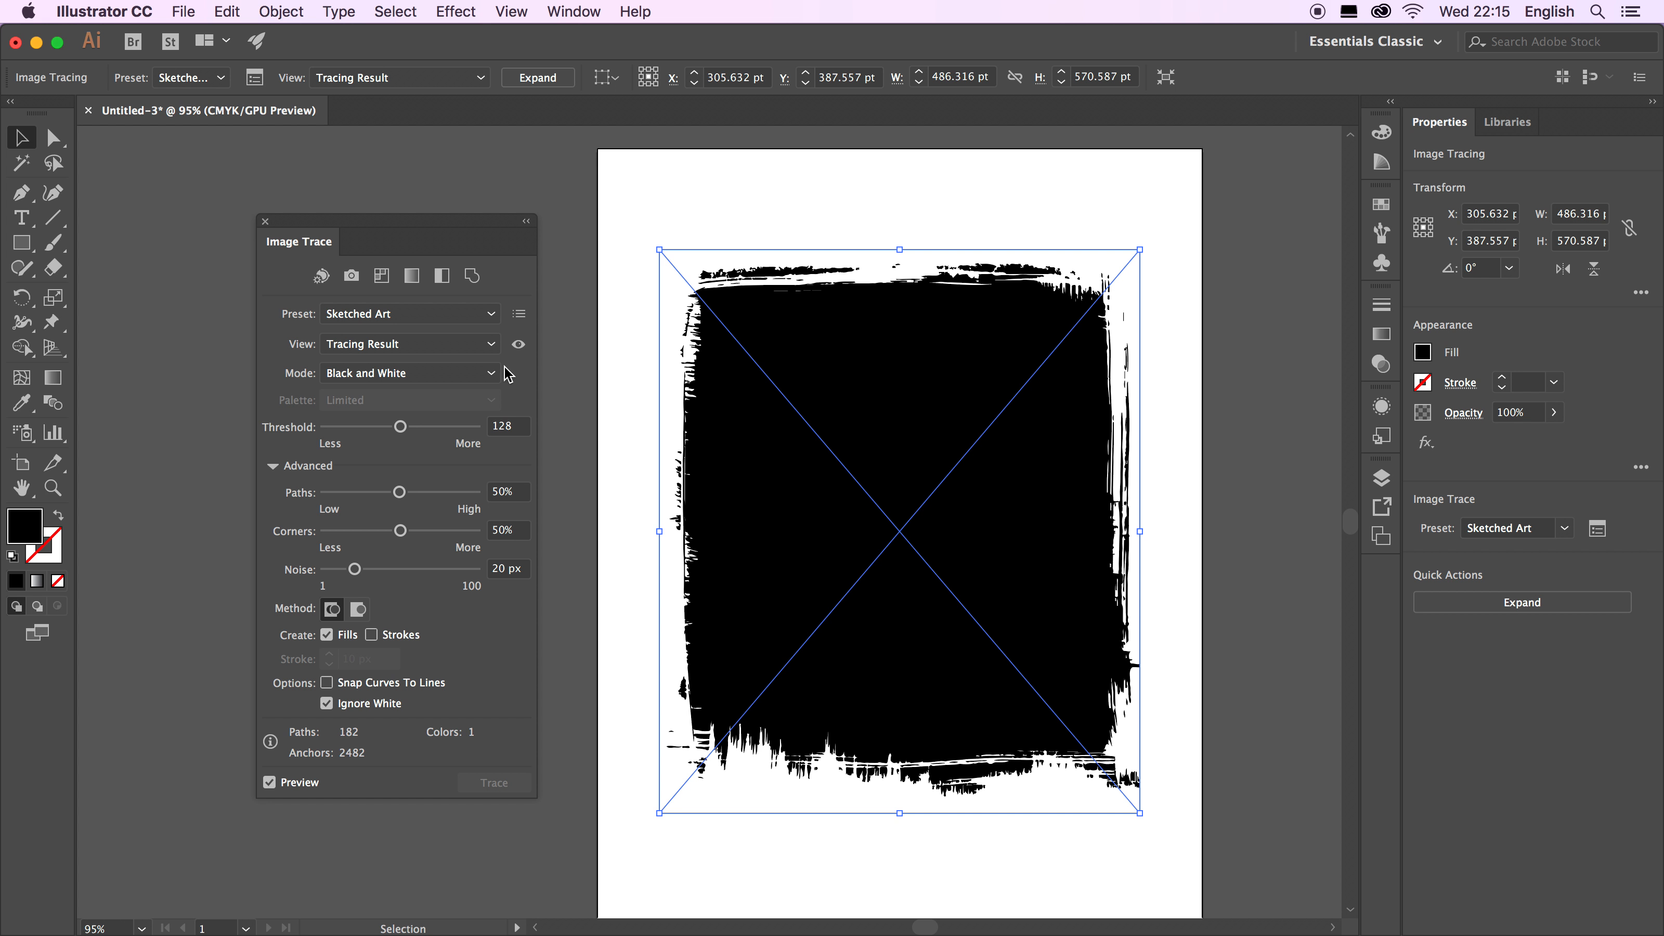
left_click(274, 465)
left_click(273, 465)
left_click(273, 466)
left_click(273, 465)
left_click(273, 466)
left_click(273, 466)
Set the tracing's Paths to 74% and Noise to 83 px, and close the trace settings.
left_click_drag(403, 496, 451, 496)
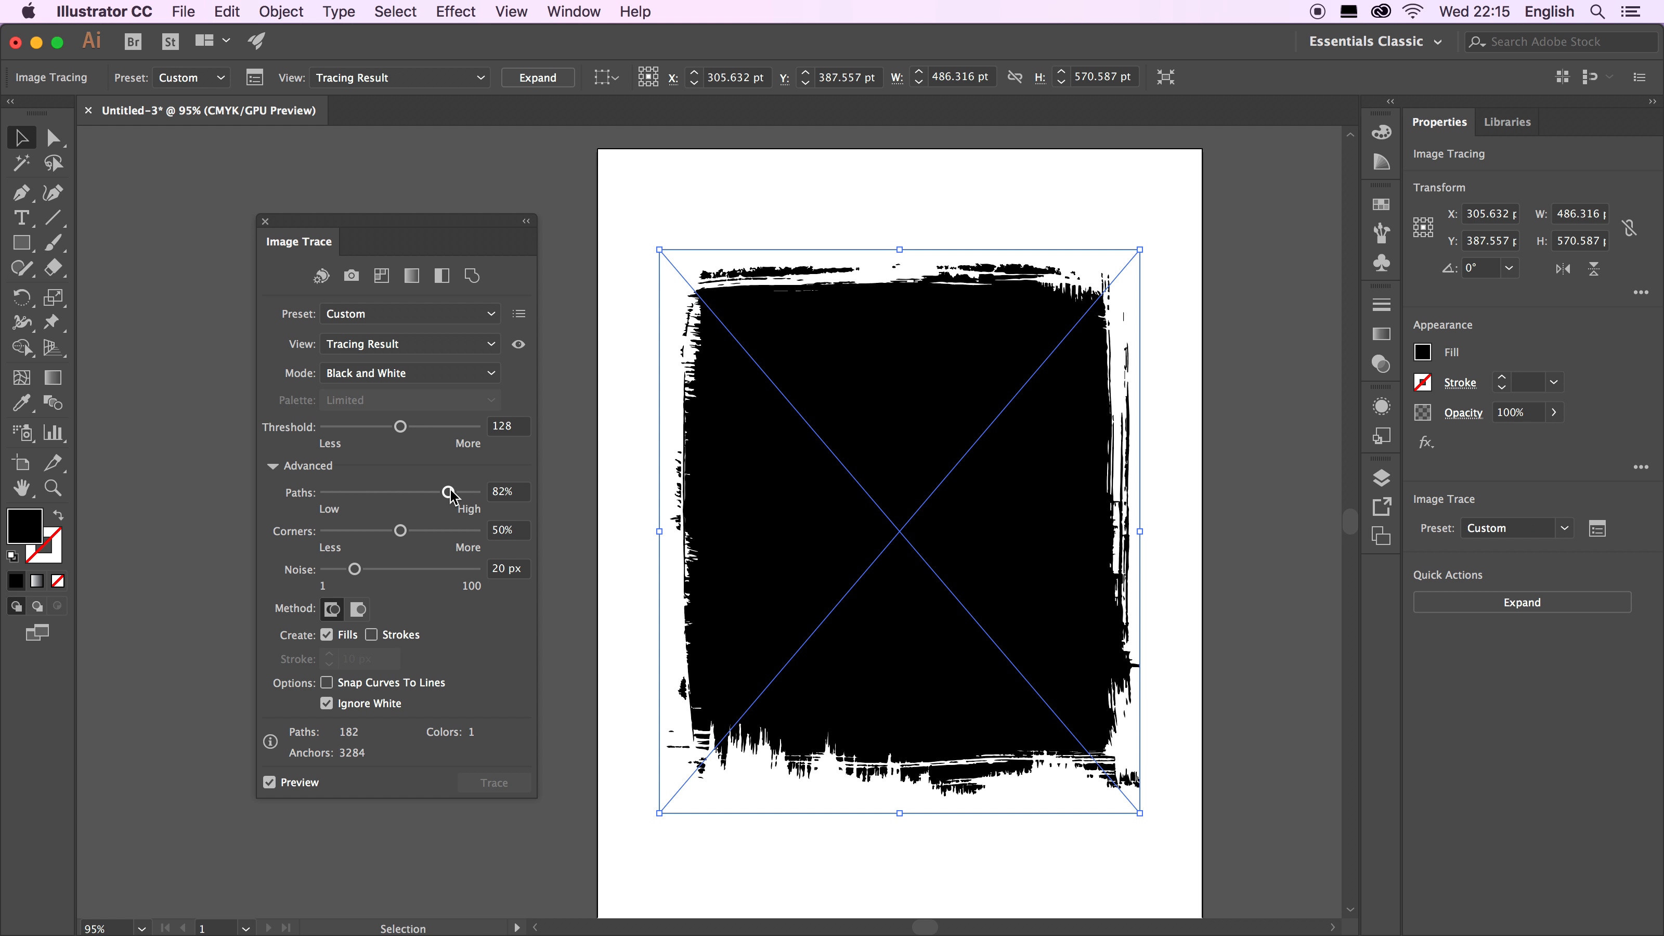
mouse_move(452, 497)
left_mouse_down()
mouse_move(348, 497)
mouse_move(441, 500)
left_mouse_up()
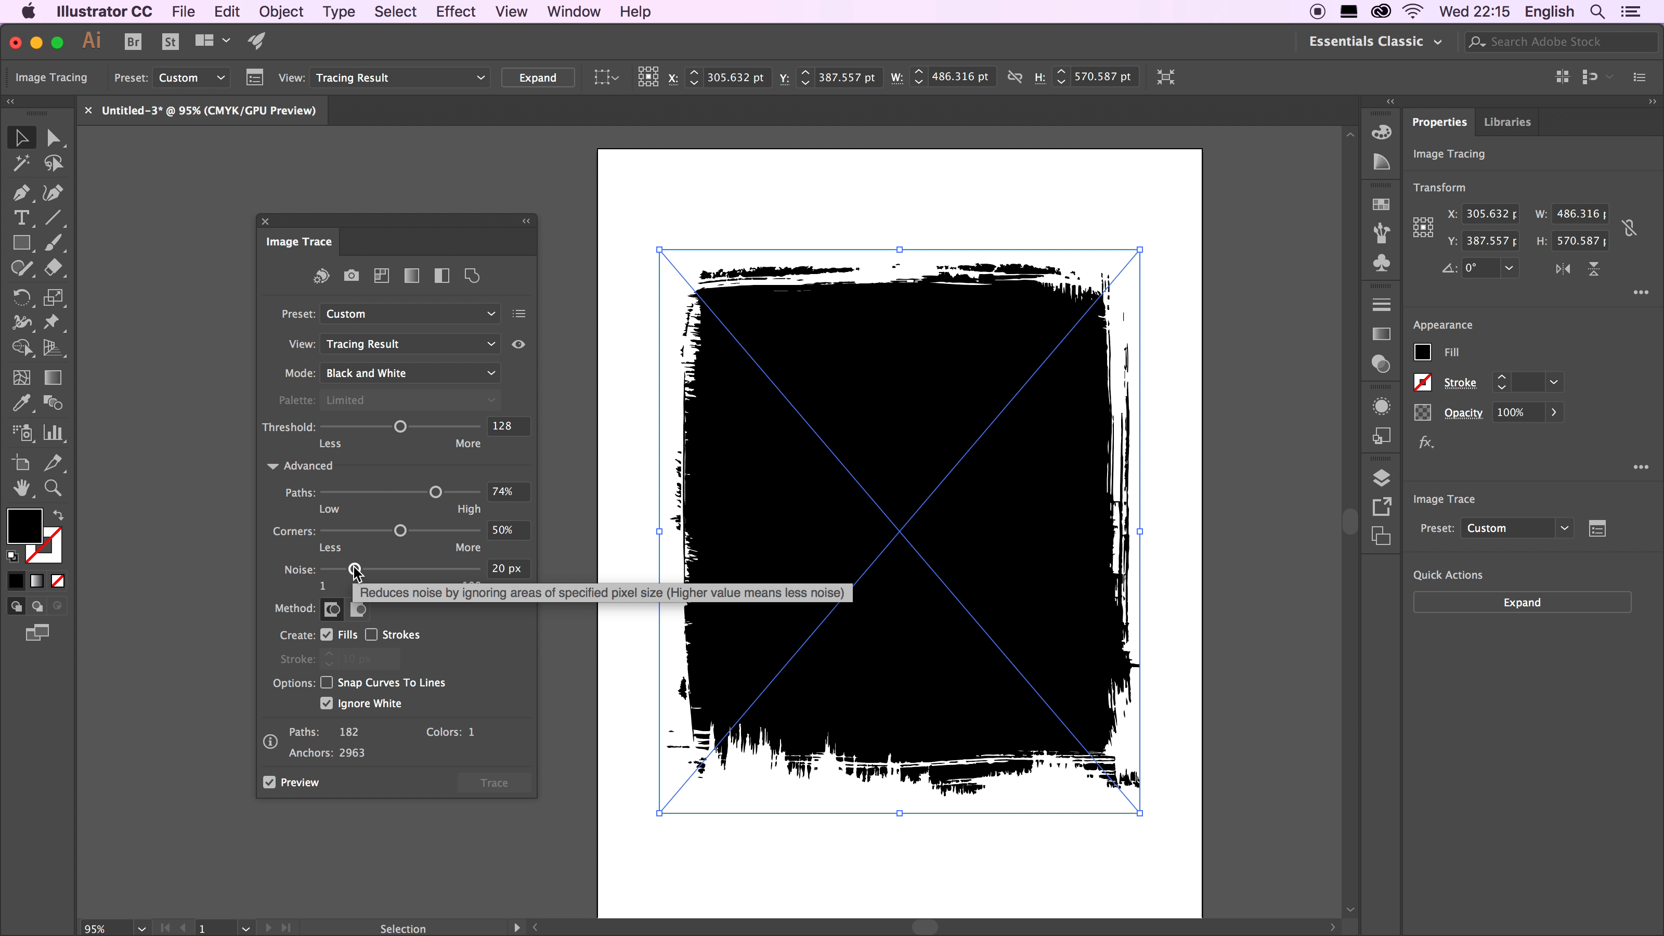
left_click_drag(356, 572, 336, 576)
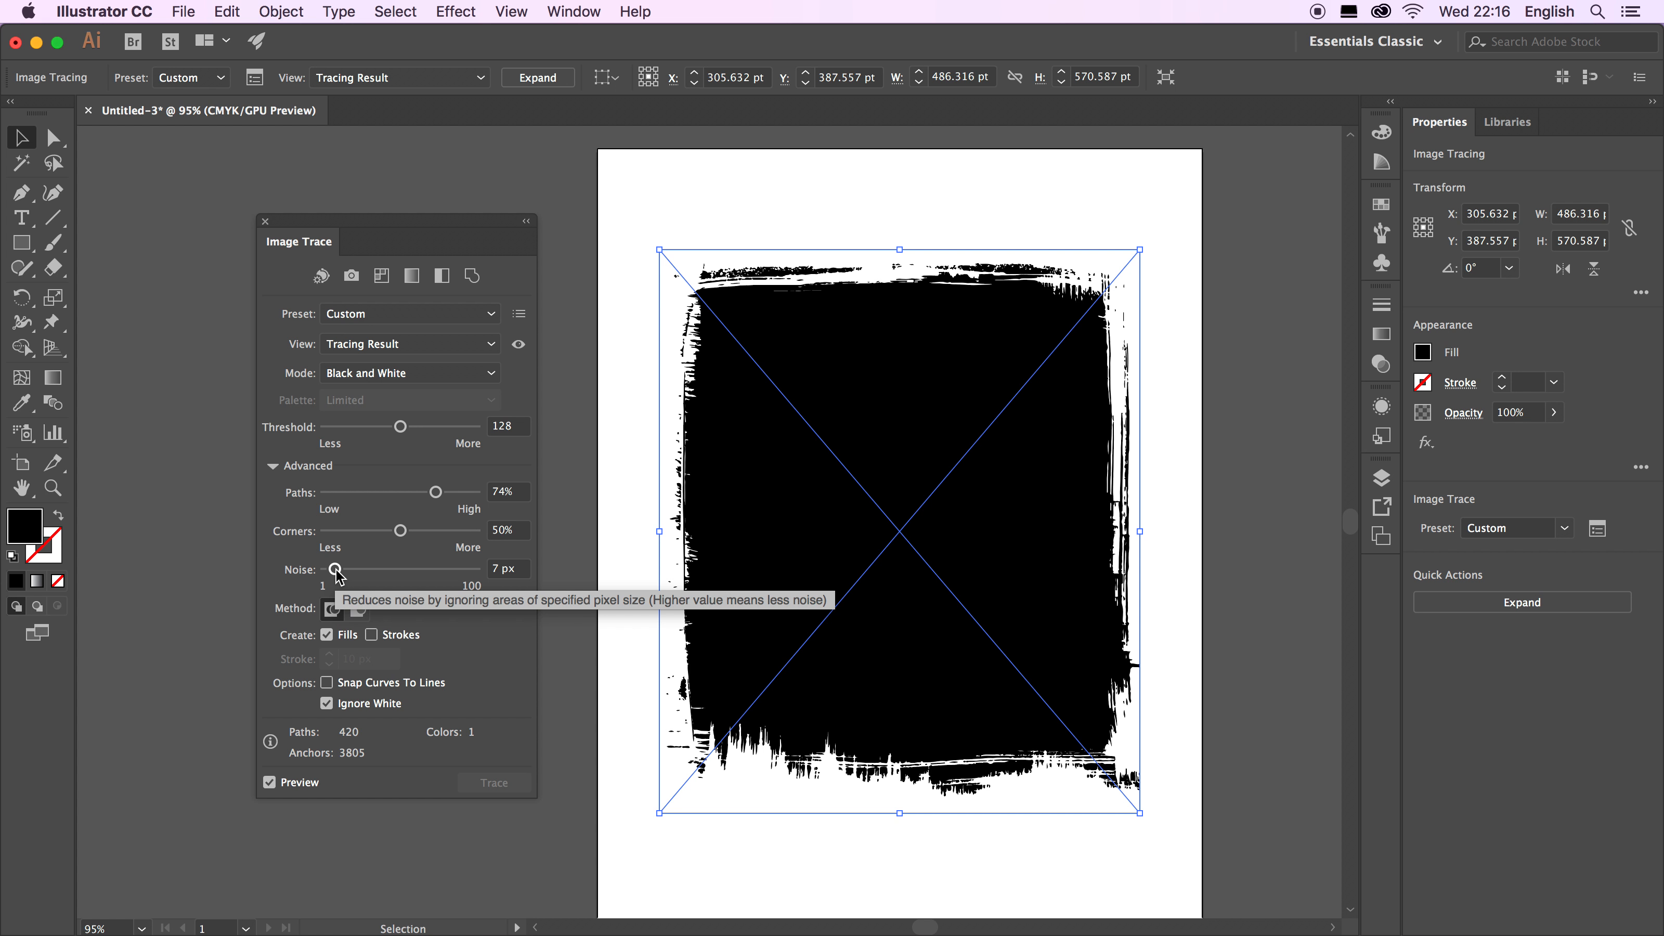
left_click_drag(336, 570, 452, 577)
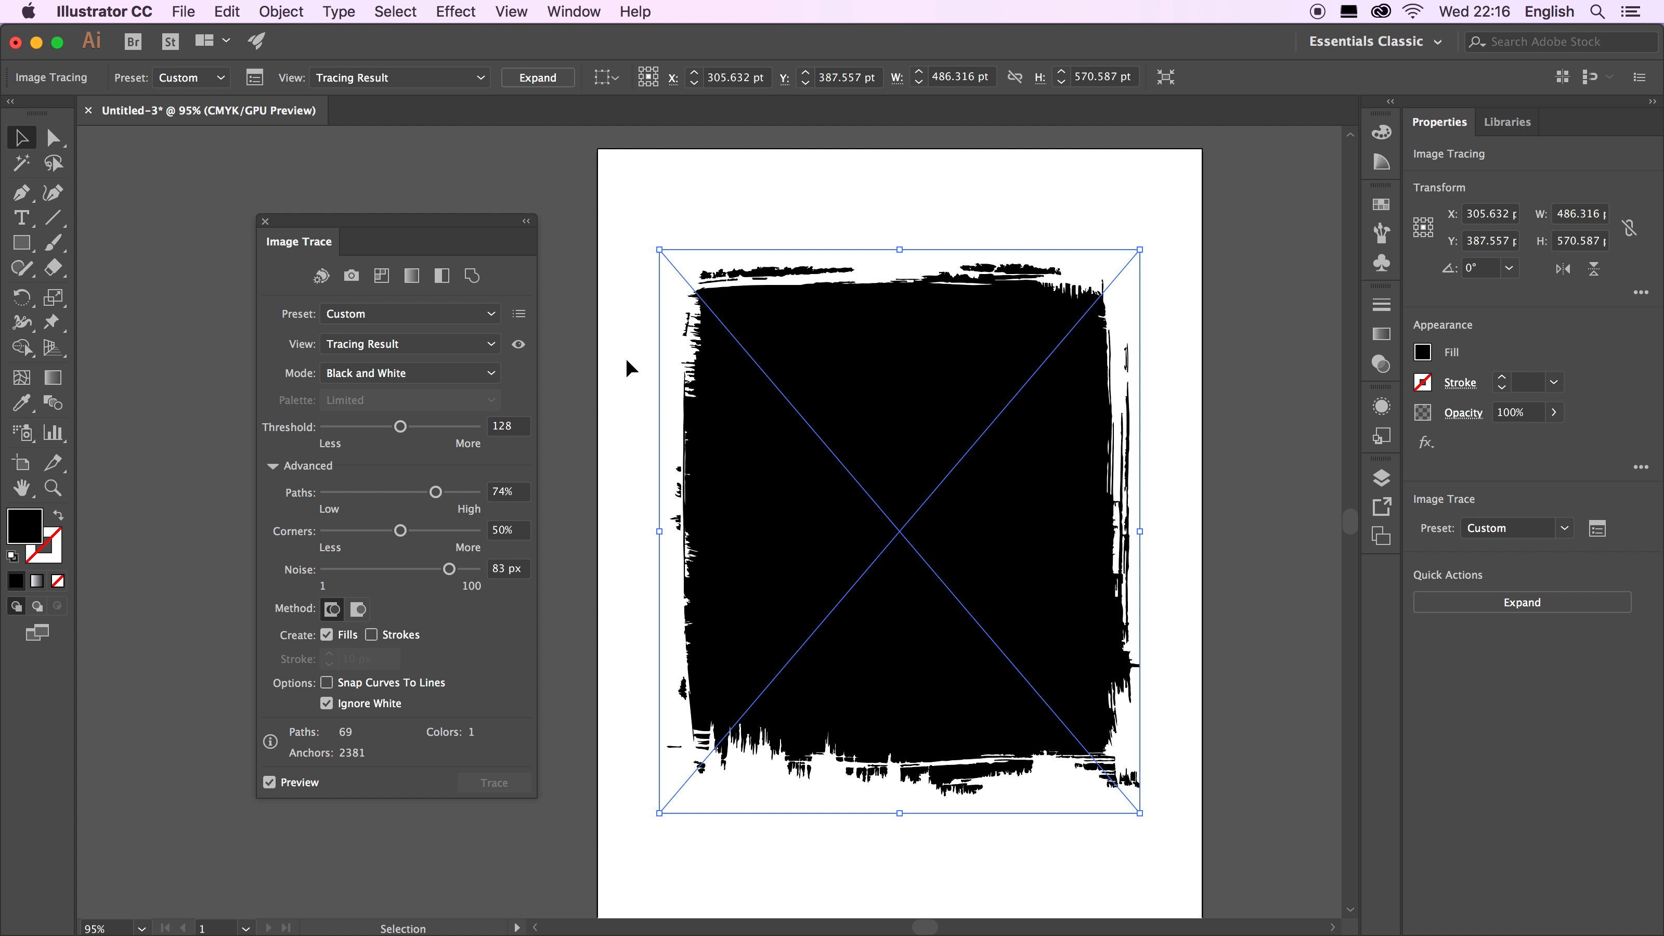
left_click(265, 221)
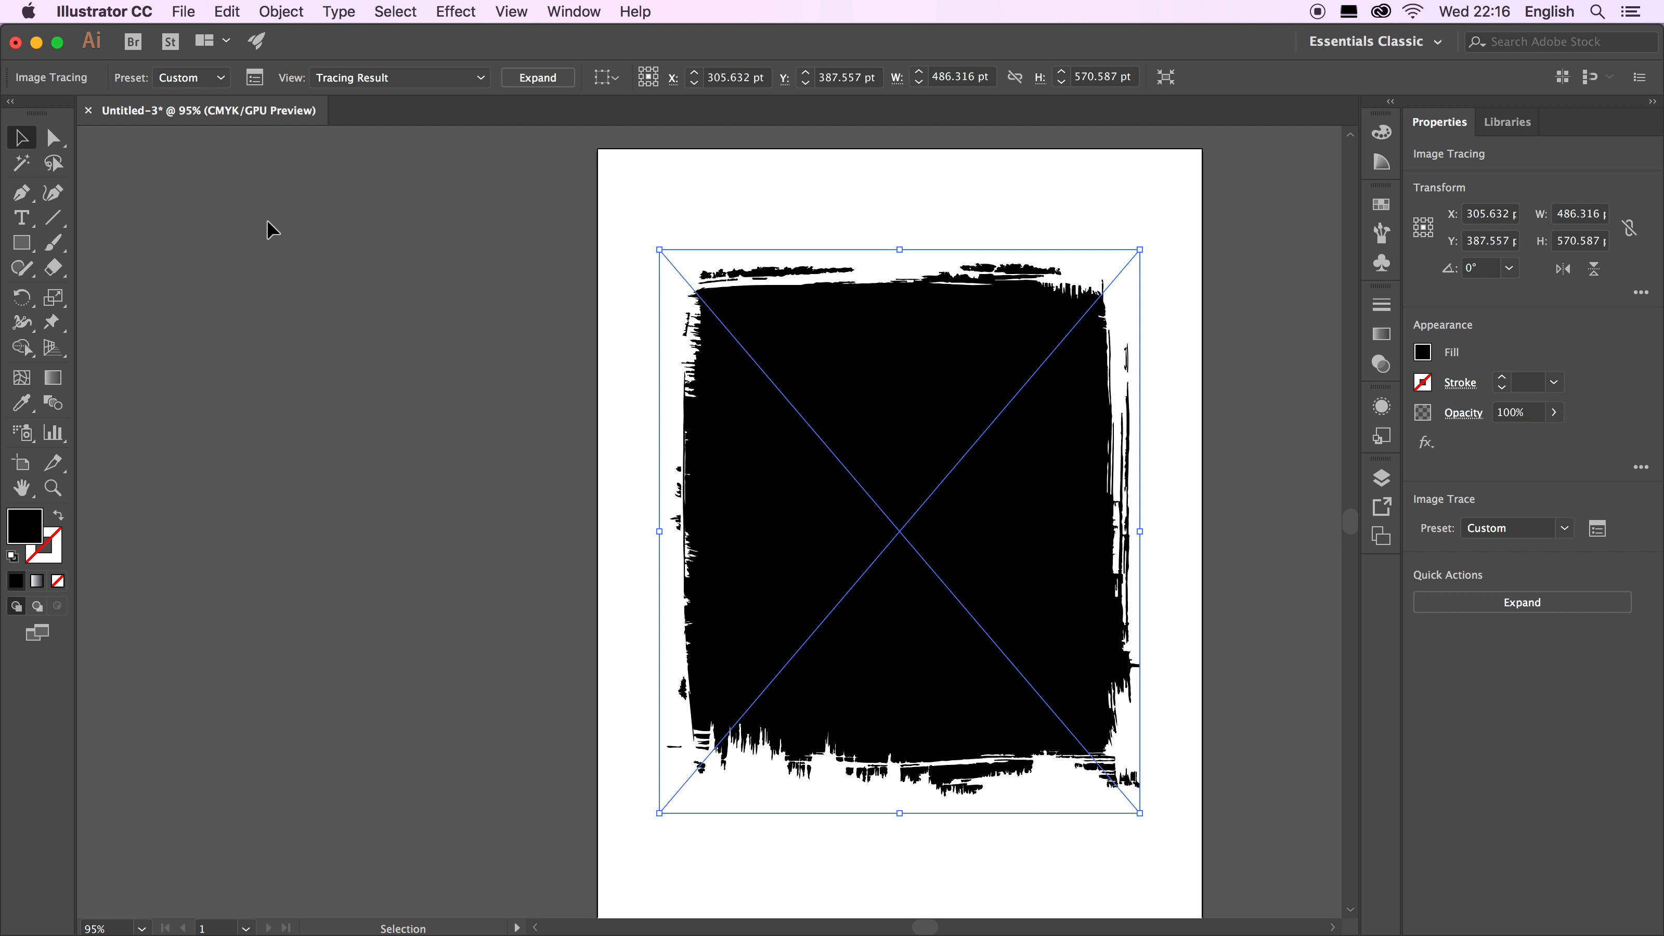
Expand the brushstroke tracing into vector paths and copy the resulting group.
left_click(543, 80)
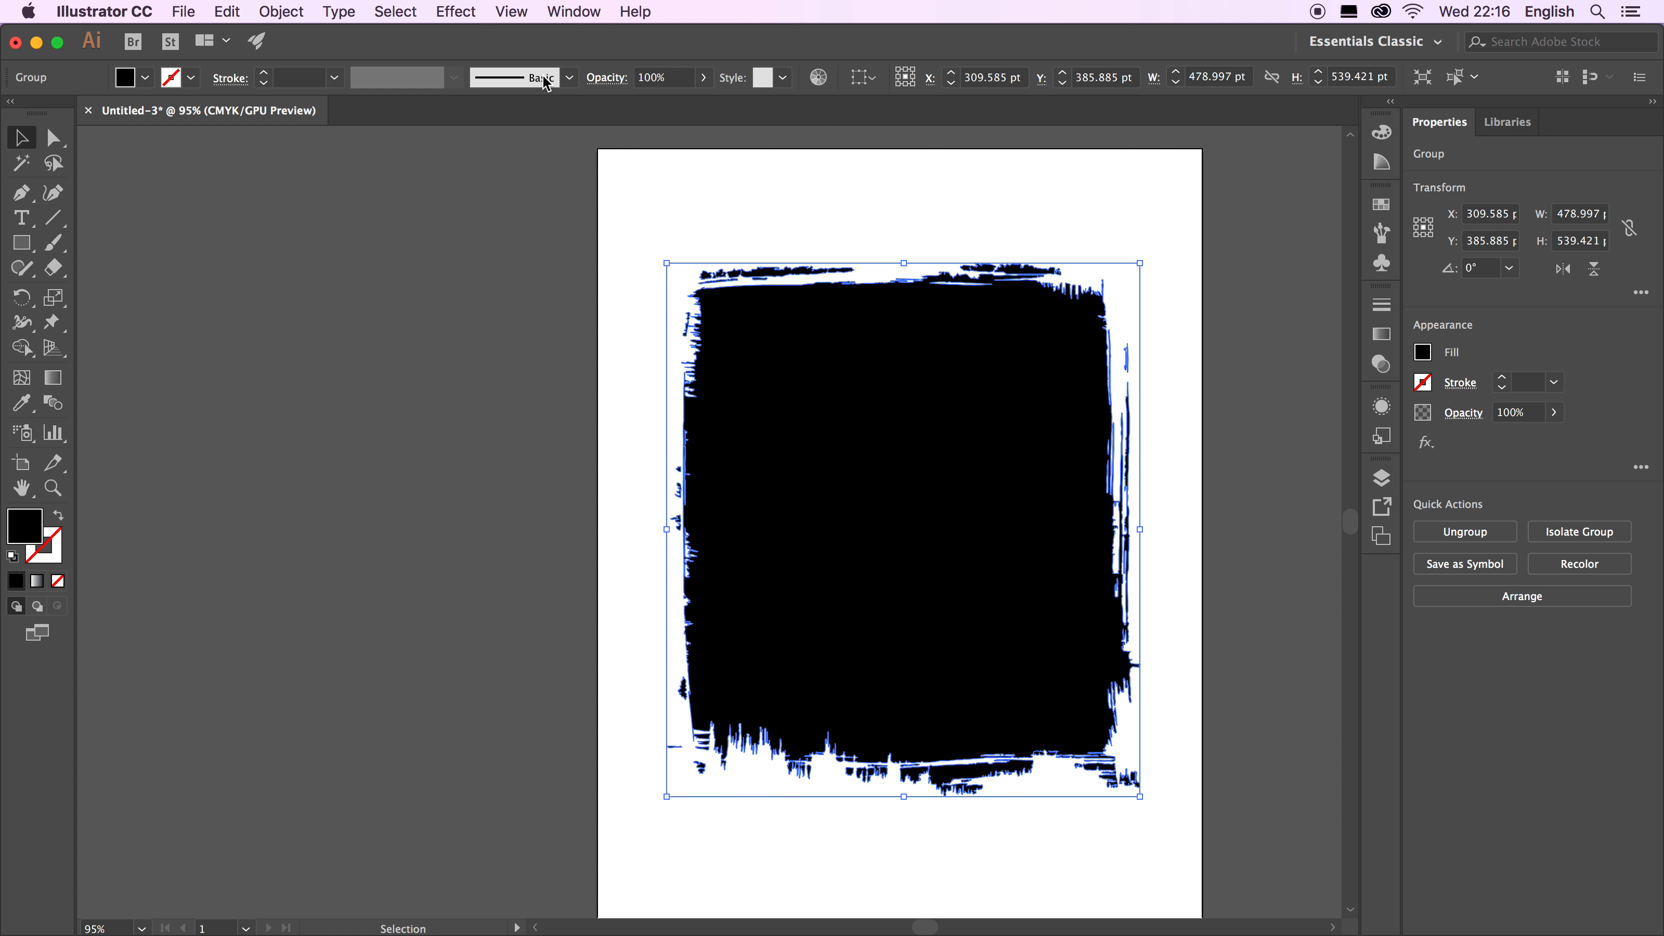
right_click(813, 377)
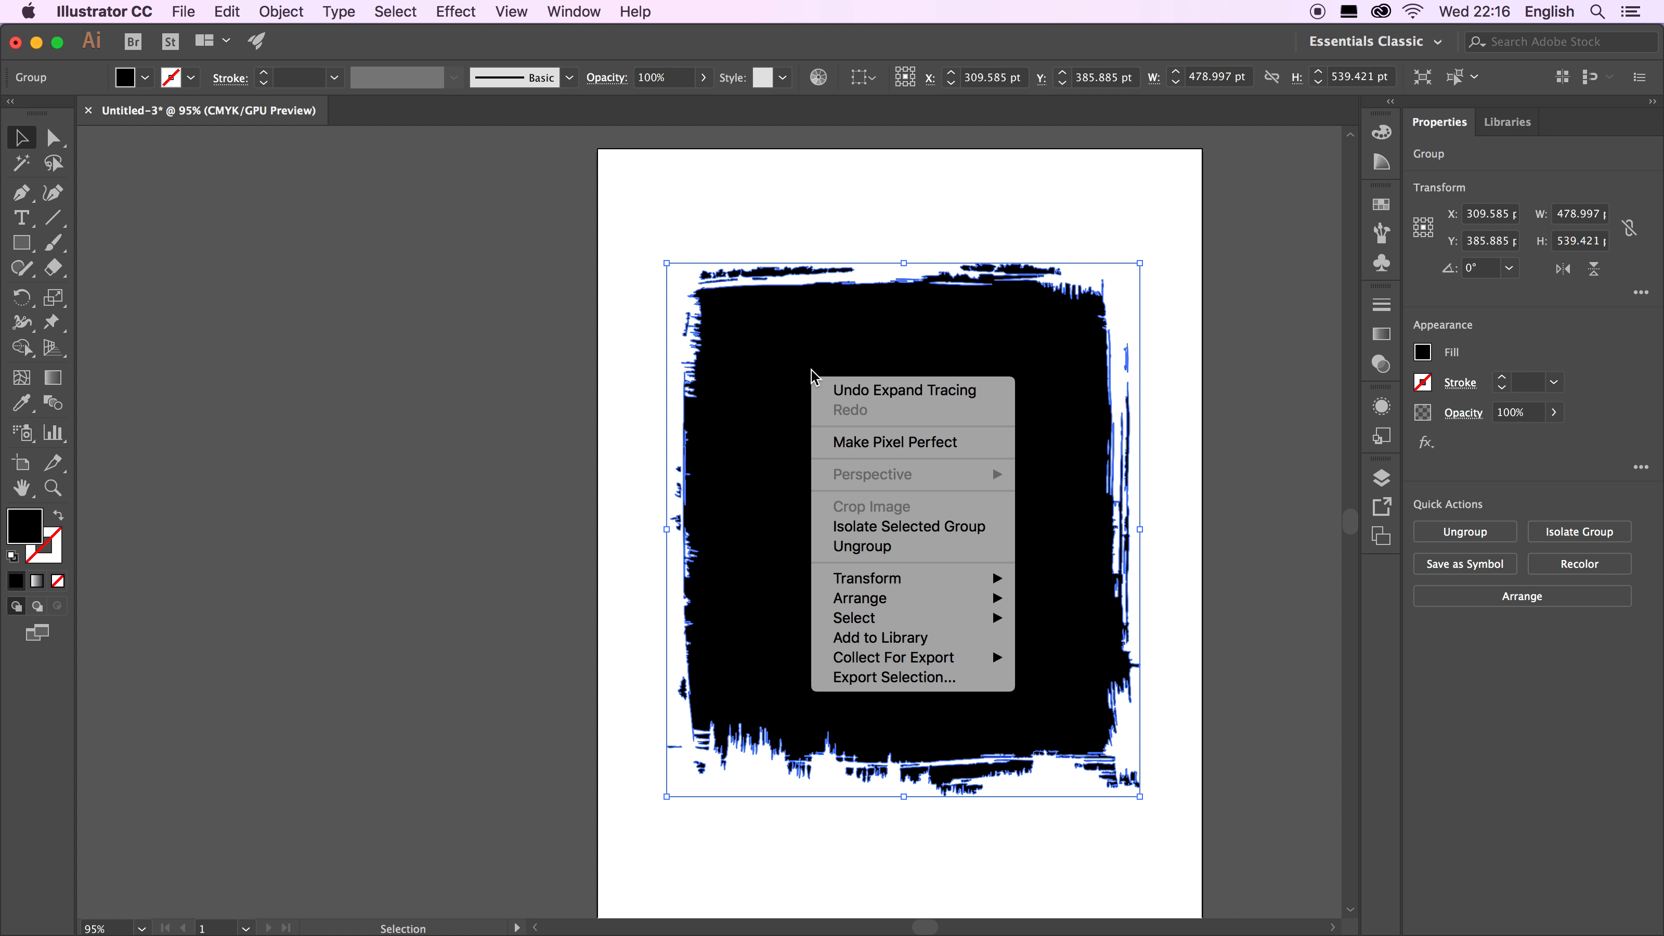
left_click(633, 372)
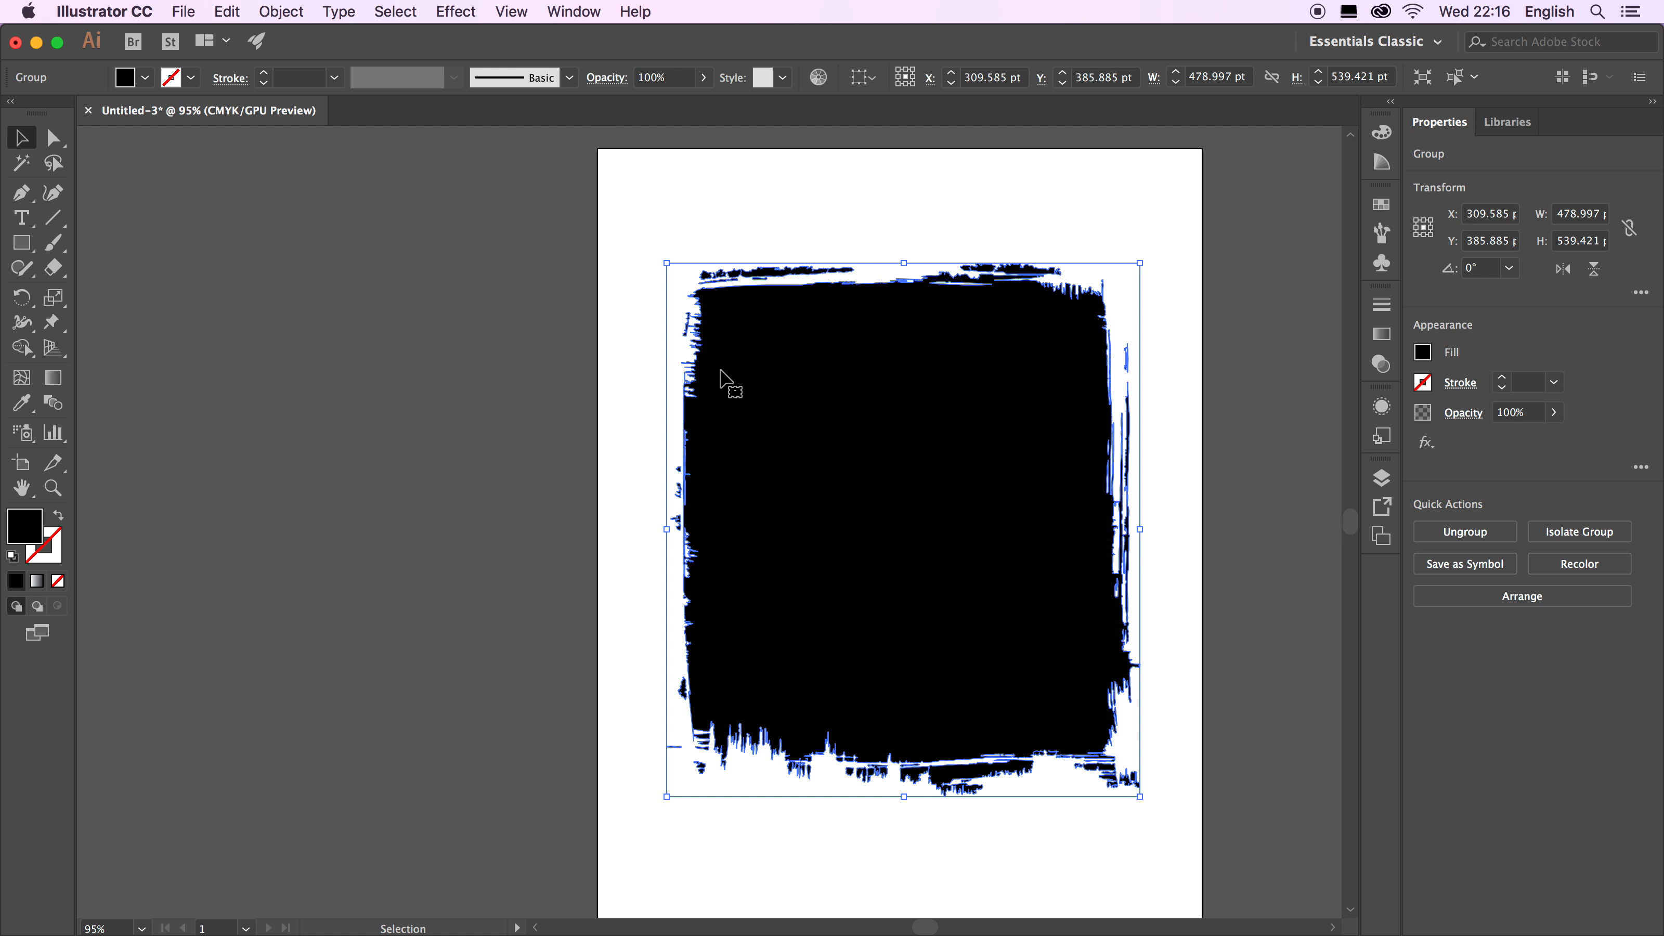
right_click(784, 348)
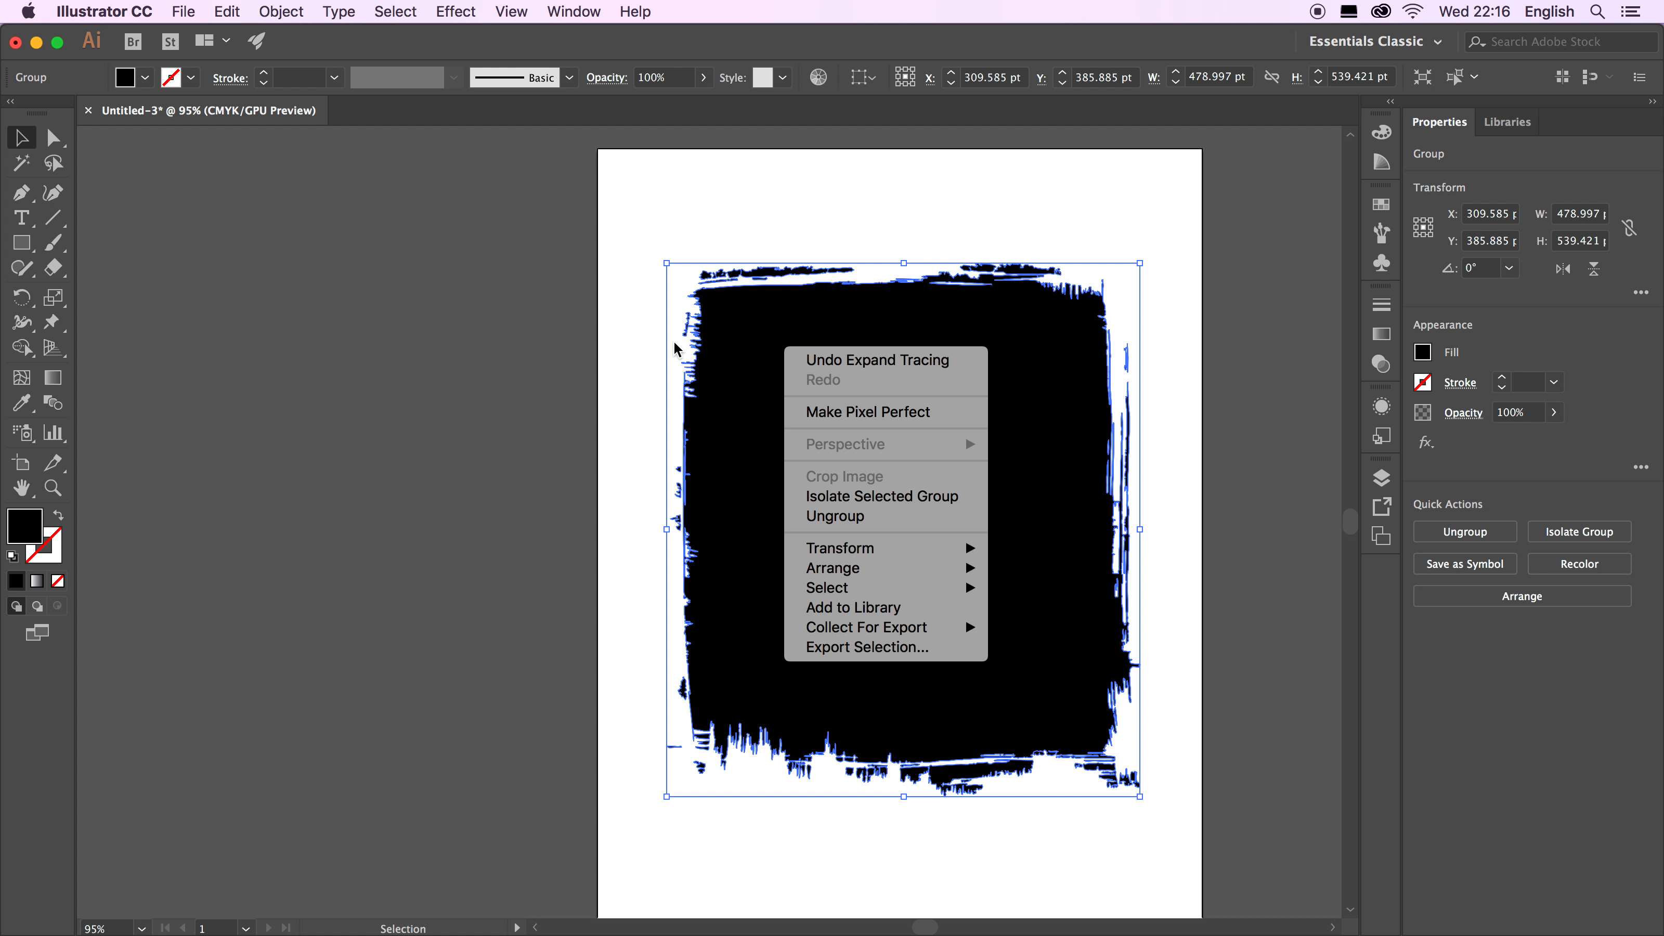
left_click(600, 340)
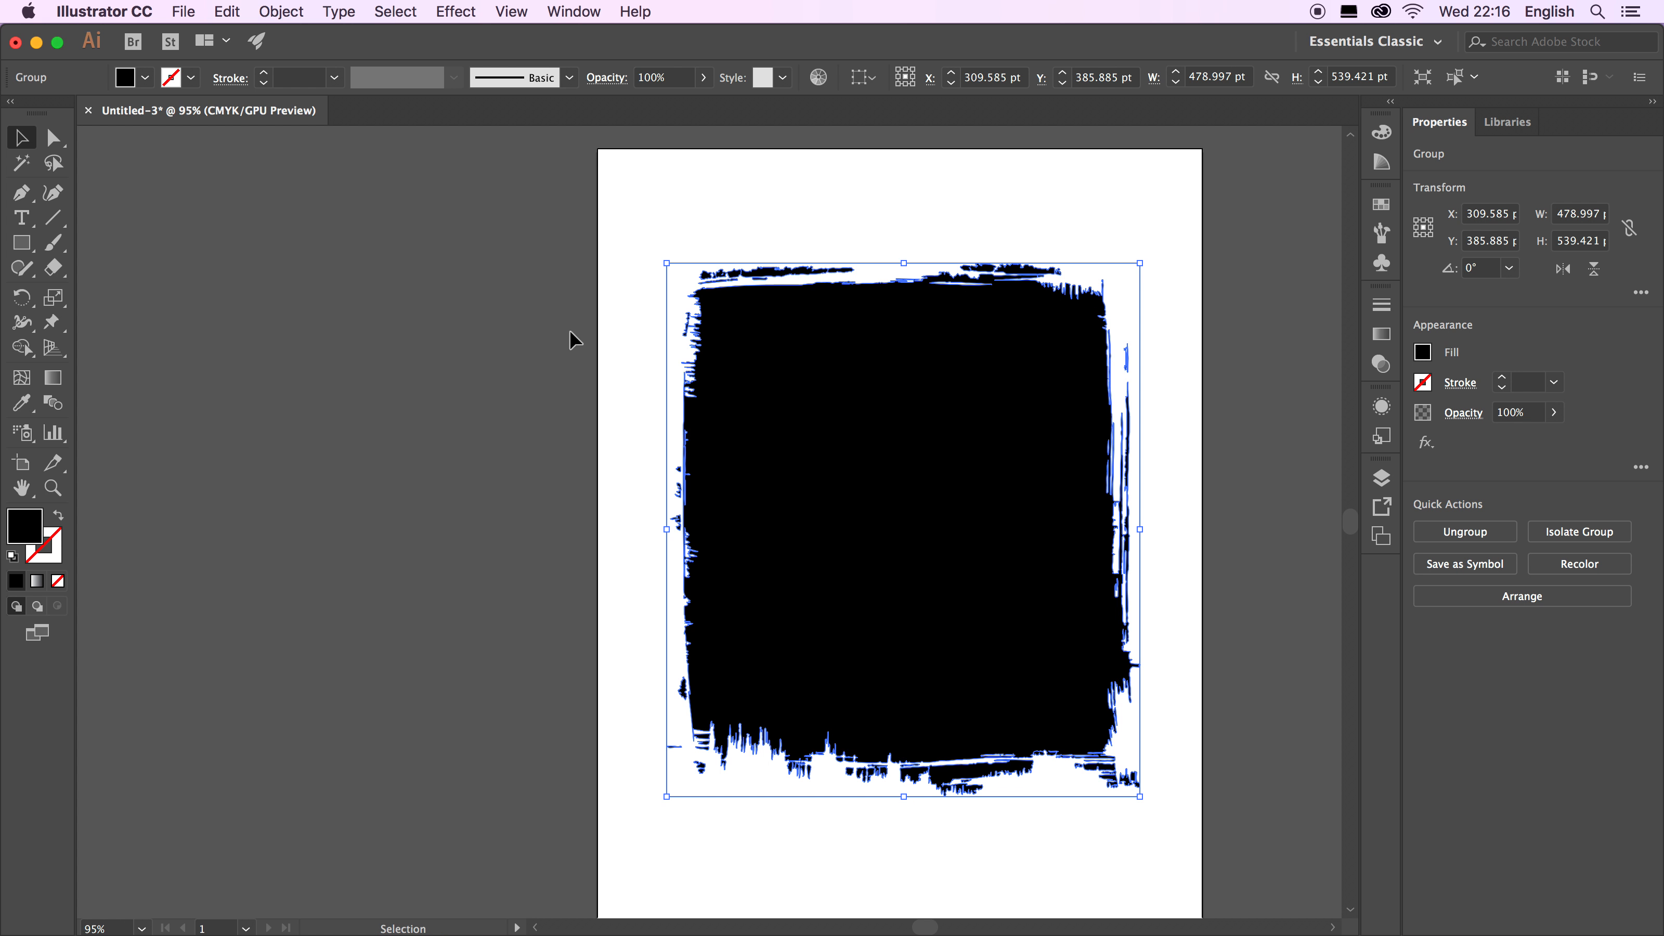
left_click(234, 21)
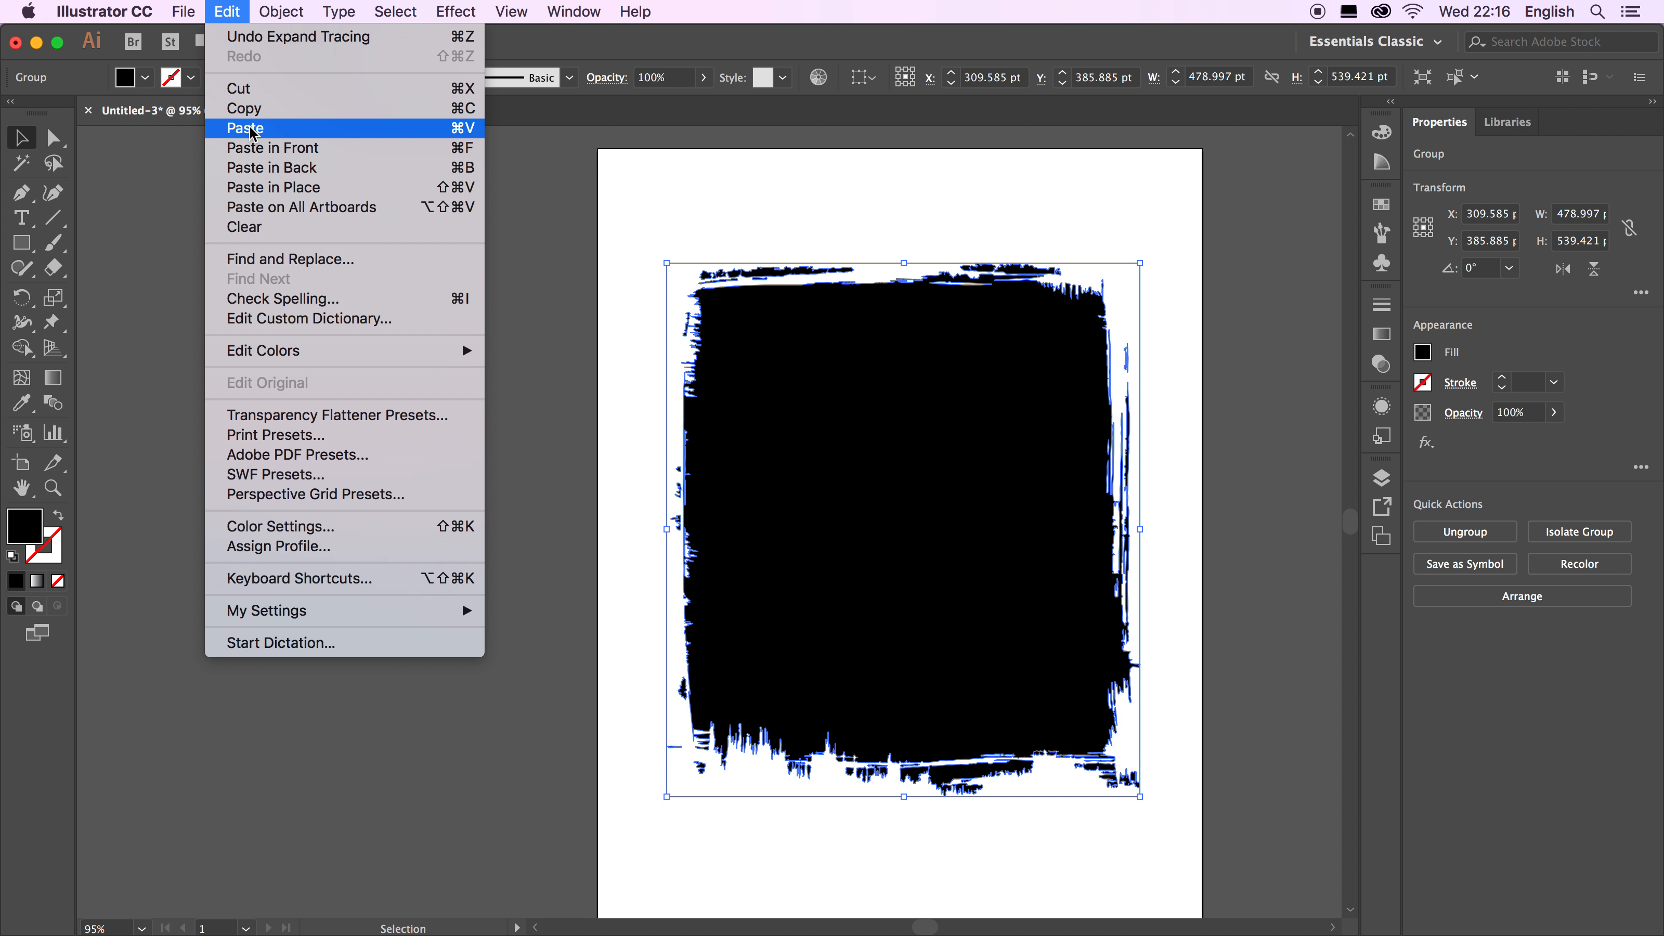
left_click(249, 108)
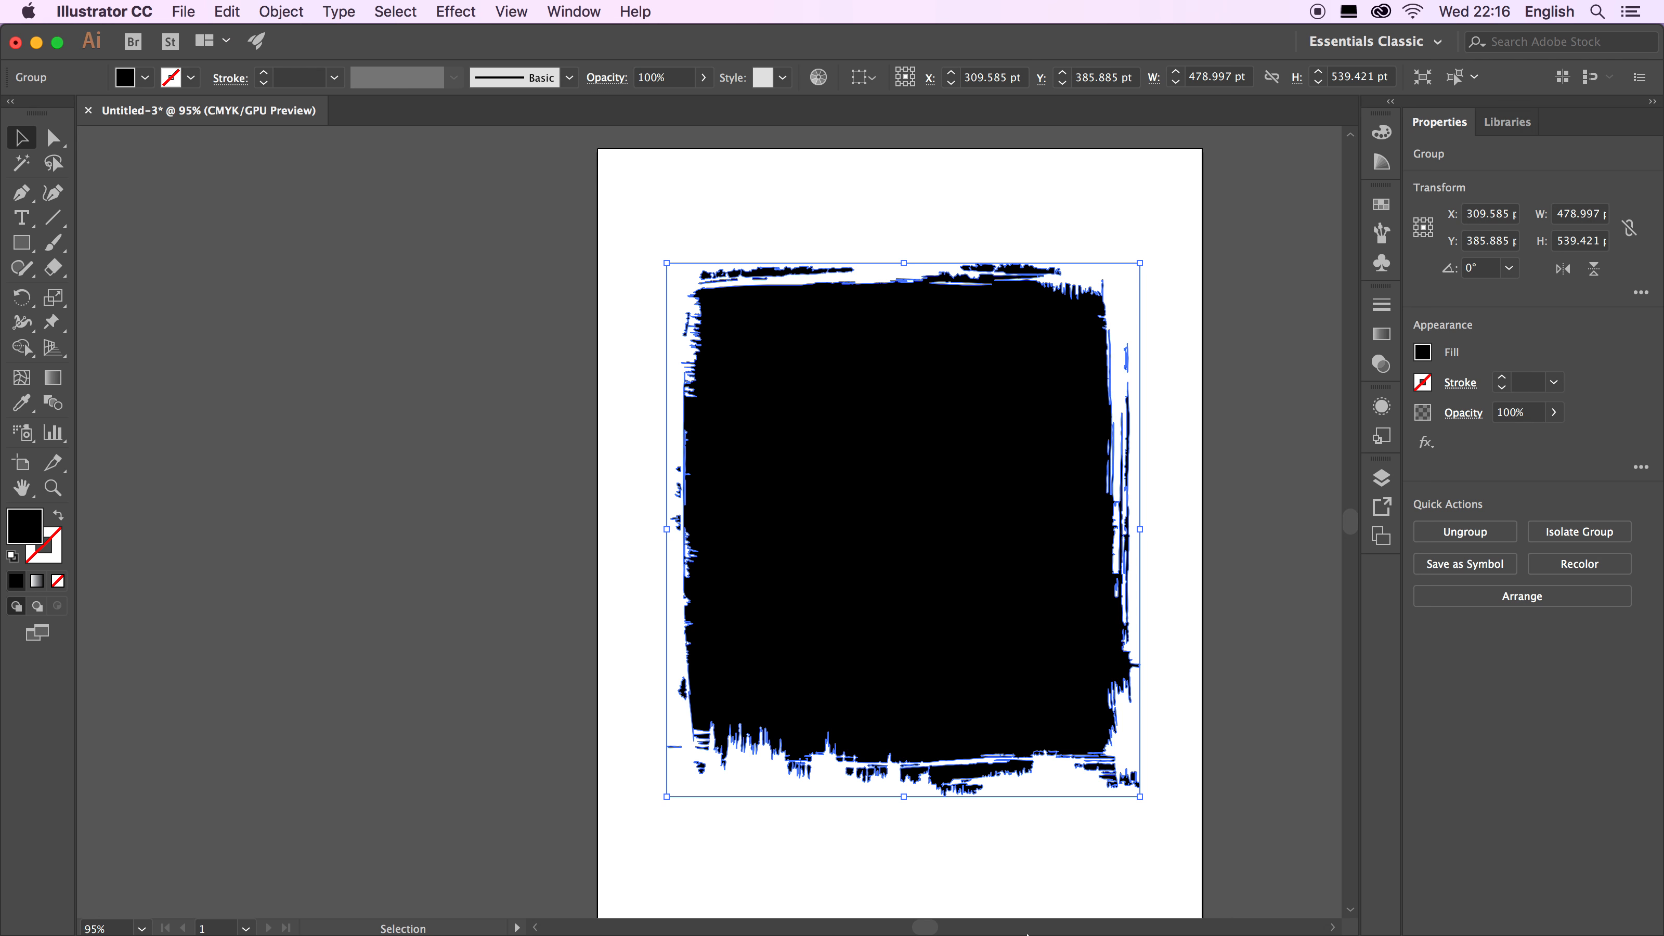
Switch to InDesign, create a document with the default 51p0 x 66p0 preset, and paste the brushstroke shape into it.
mouse_move(1022, 911)
left_click(958, 895)
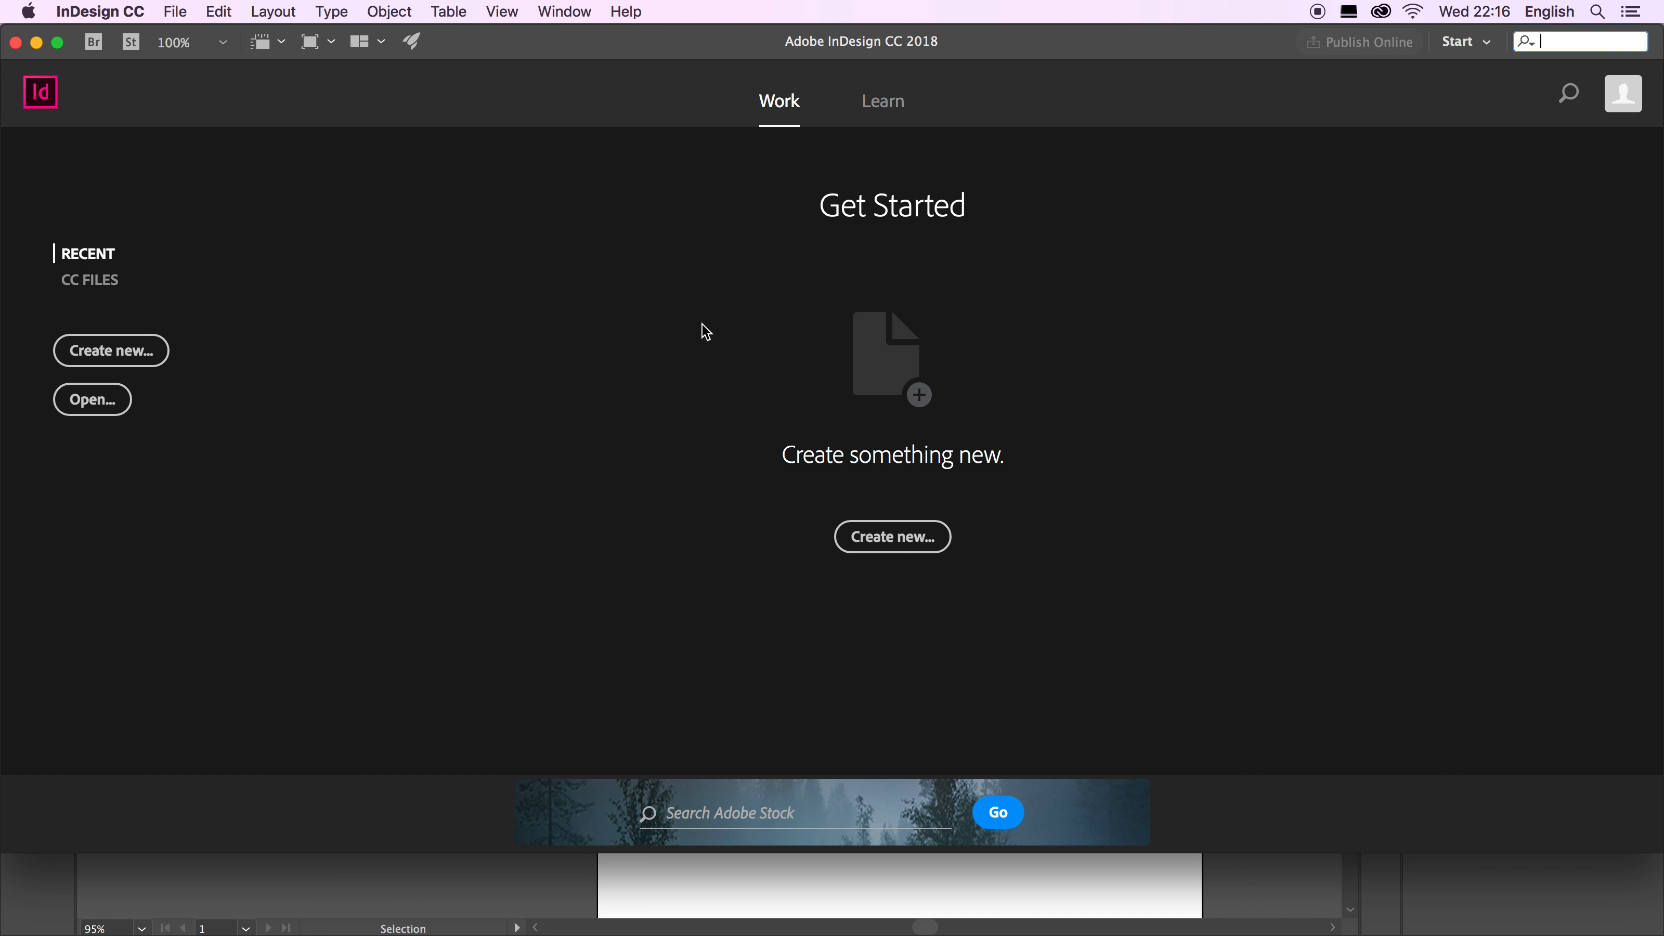
left_click(896, 534)
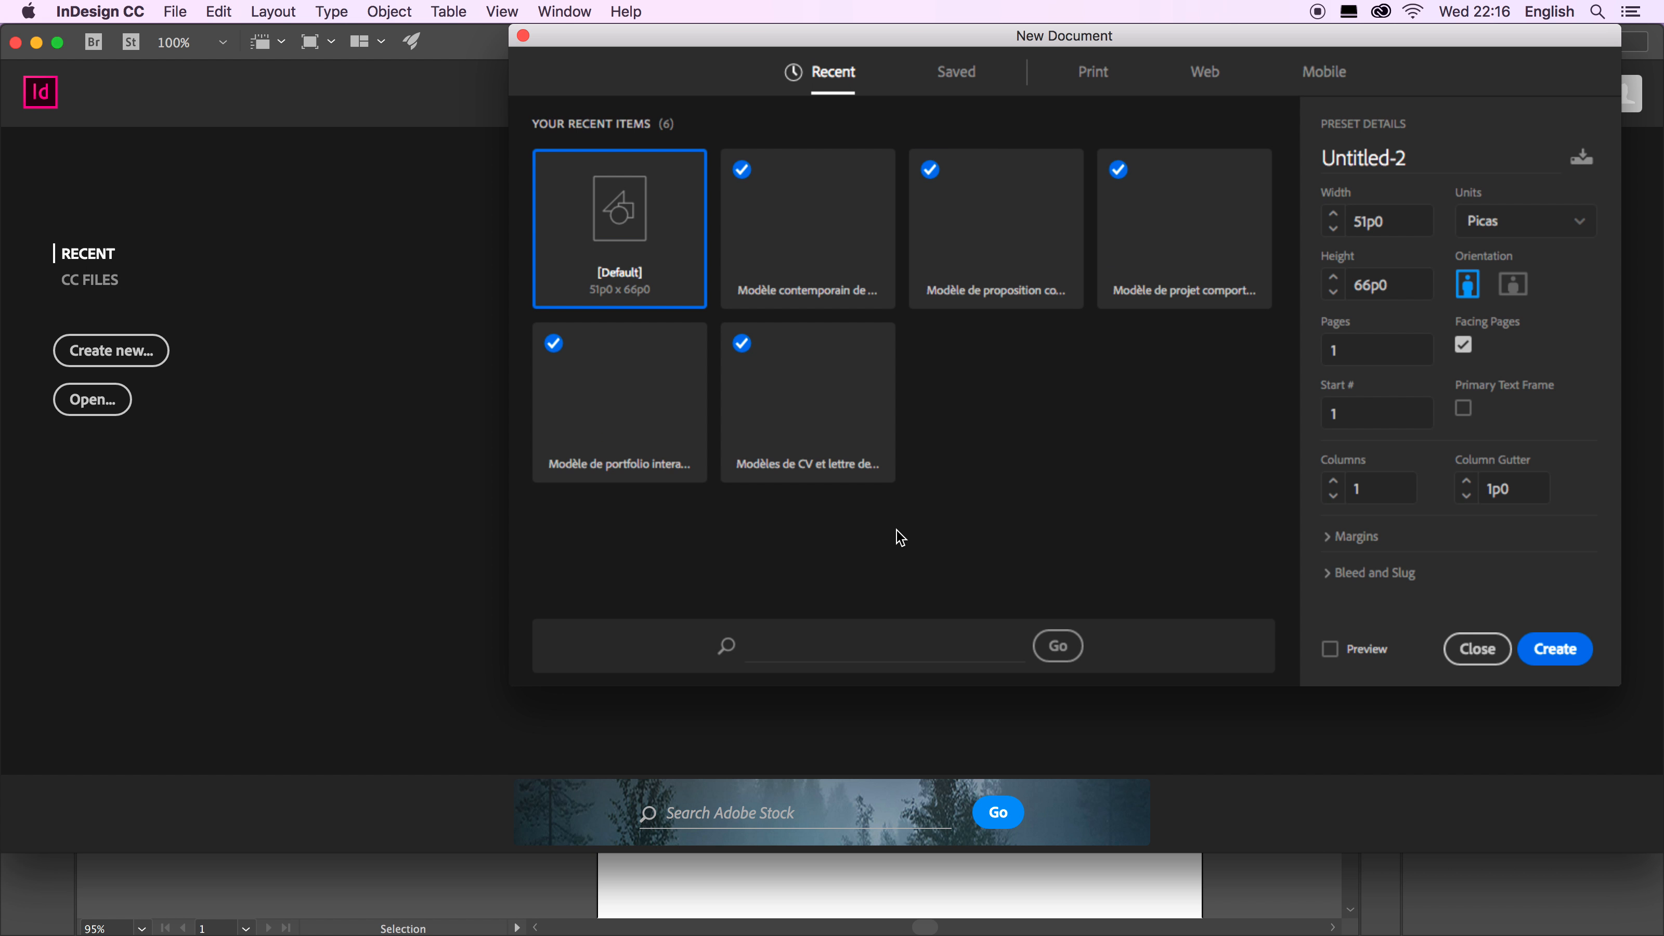
left_click(1565, 654)
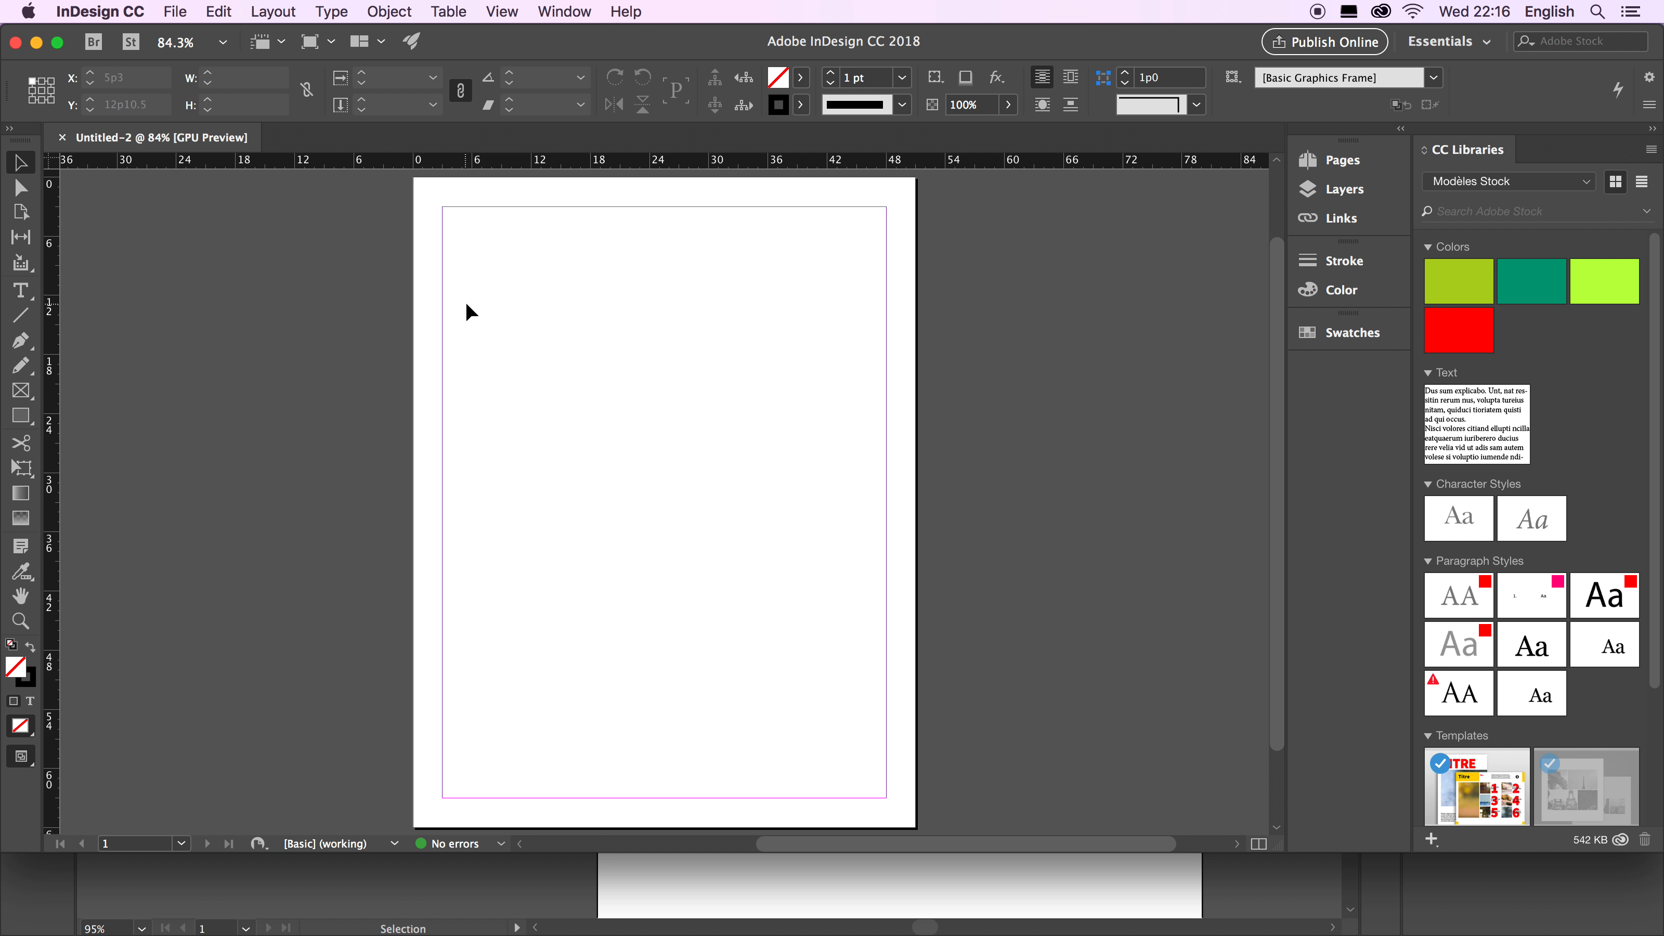
key("super+v")
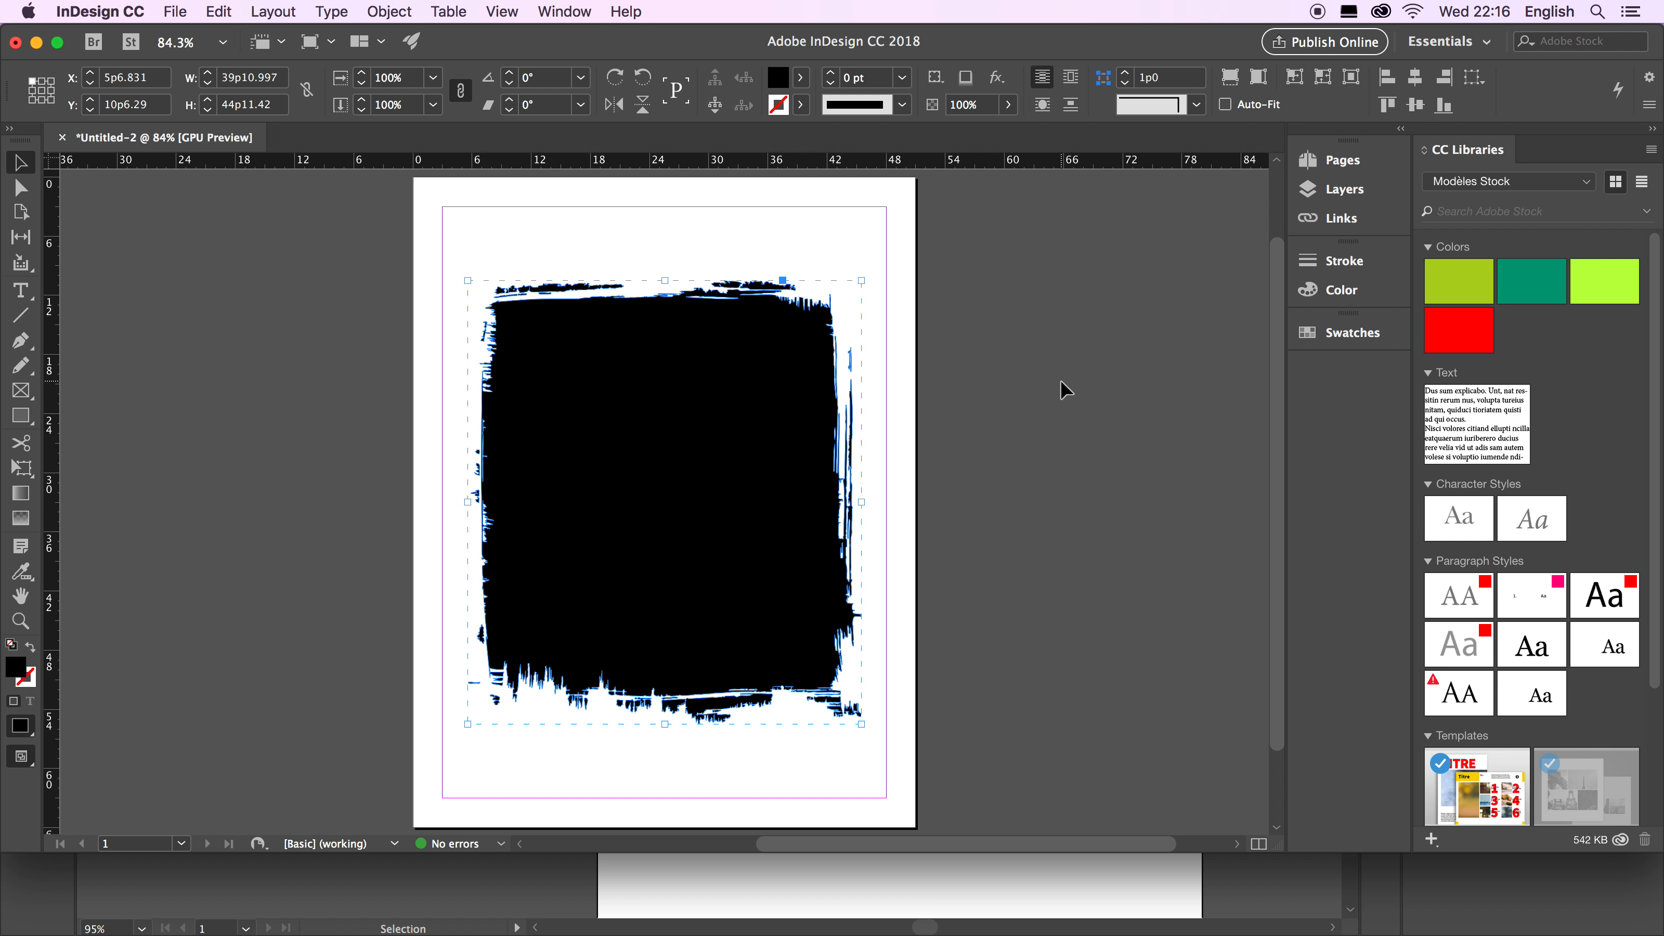
Ungroup the pasted brushstroke shape and deselect its pieces.
left_click(714, 351)
left_click(230, 13)
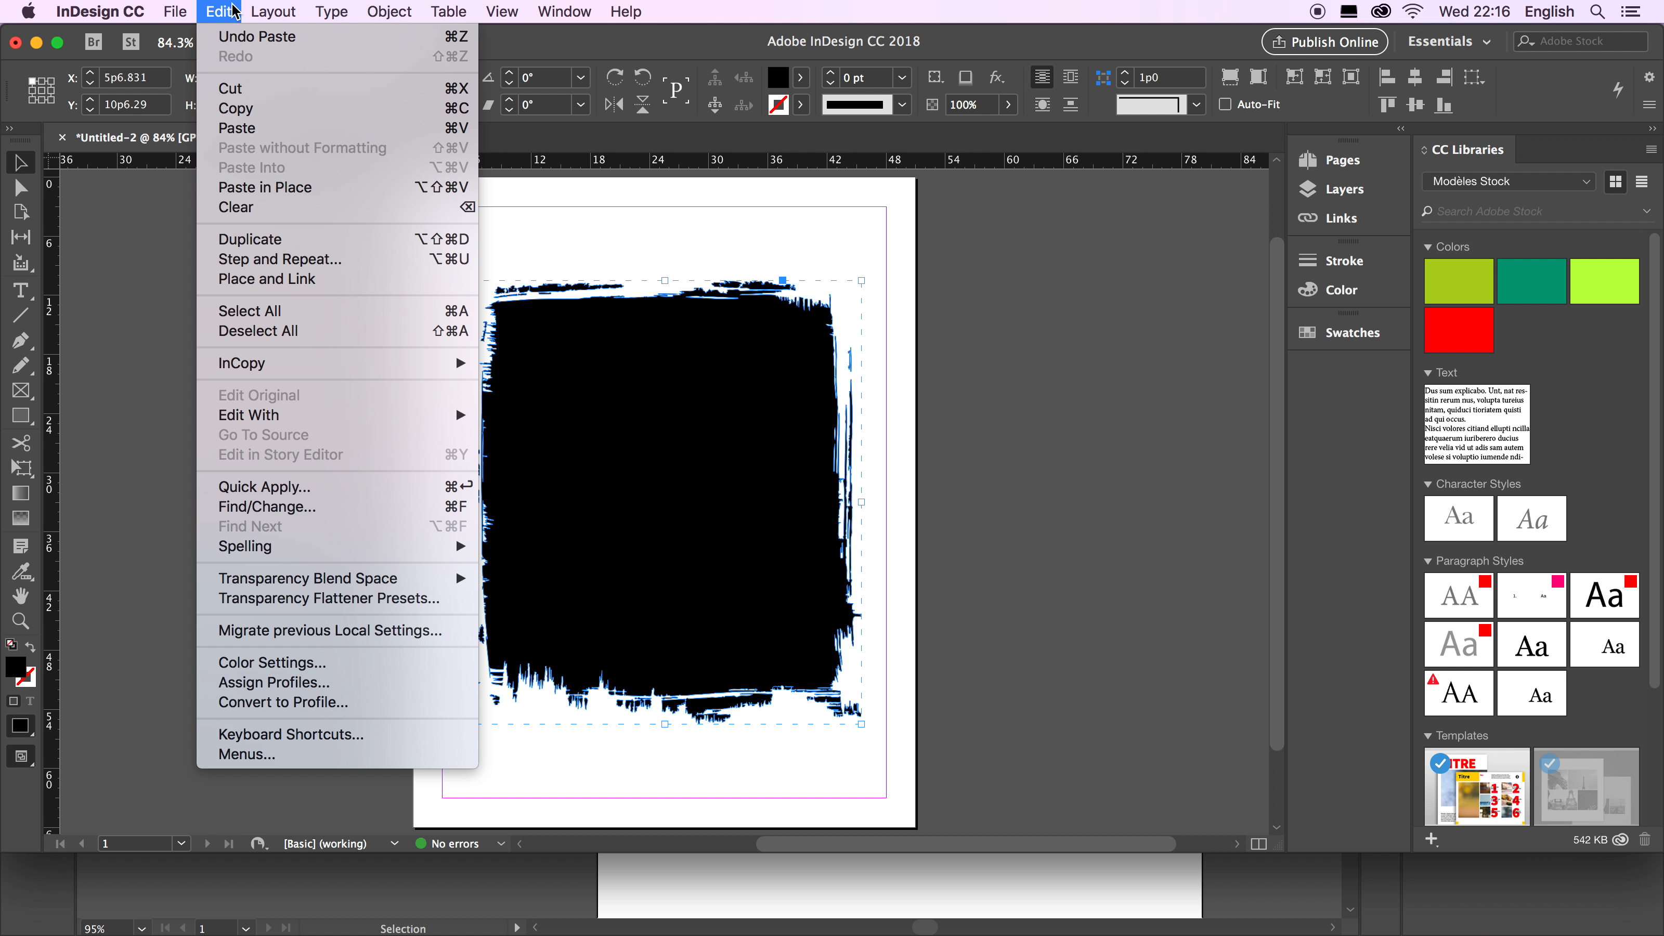
mouse_move(390, 13)
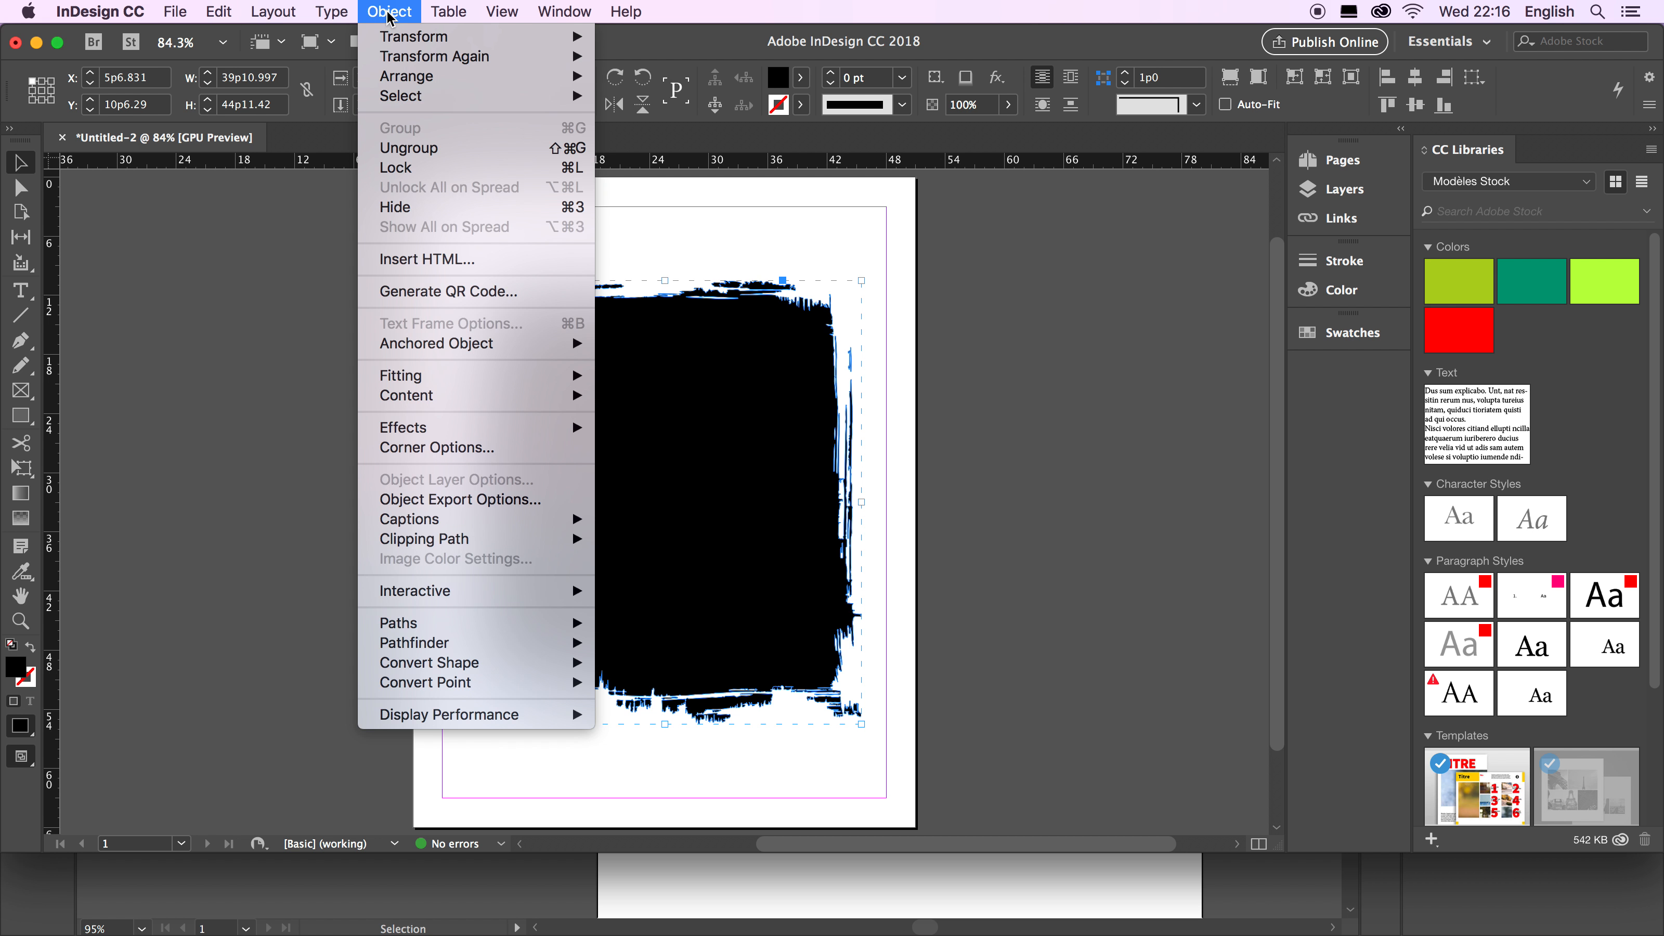
left_click(438, 152)
left_click(1066, 492)
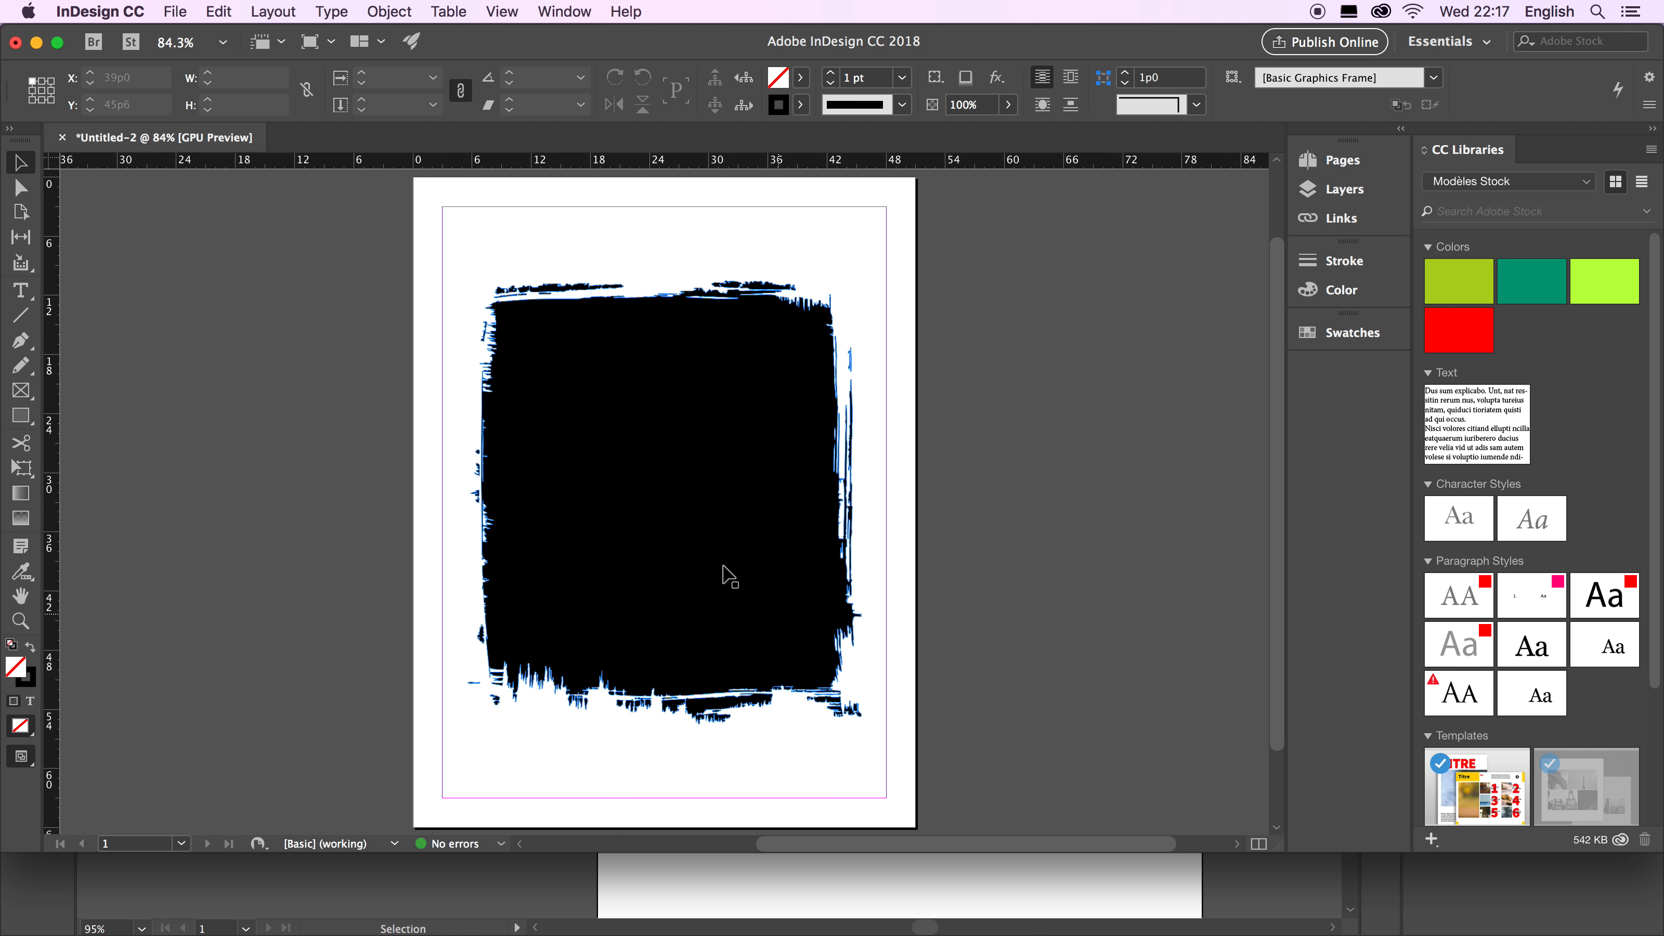
Examine how the ungrouped brushstroke is split by selecting the large central shape and several small edge pieces one by one.
left_click(689, 397)
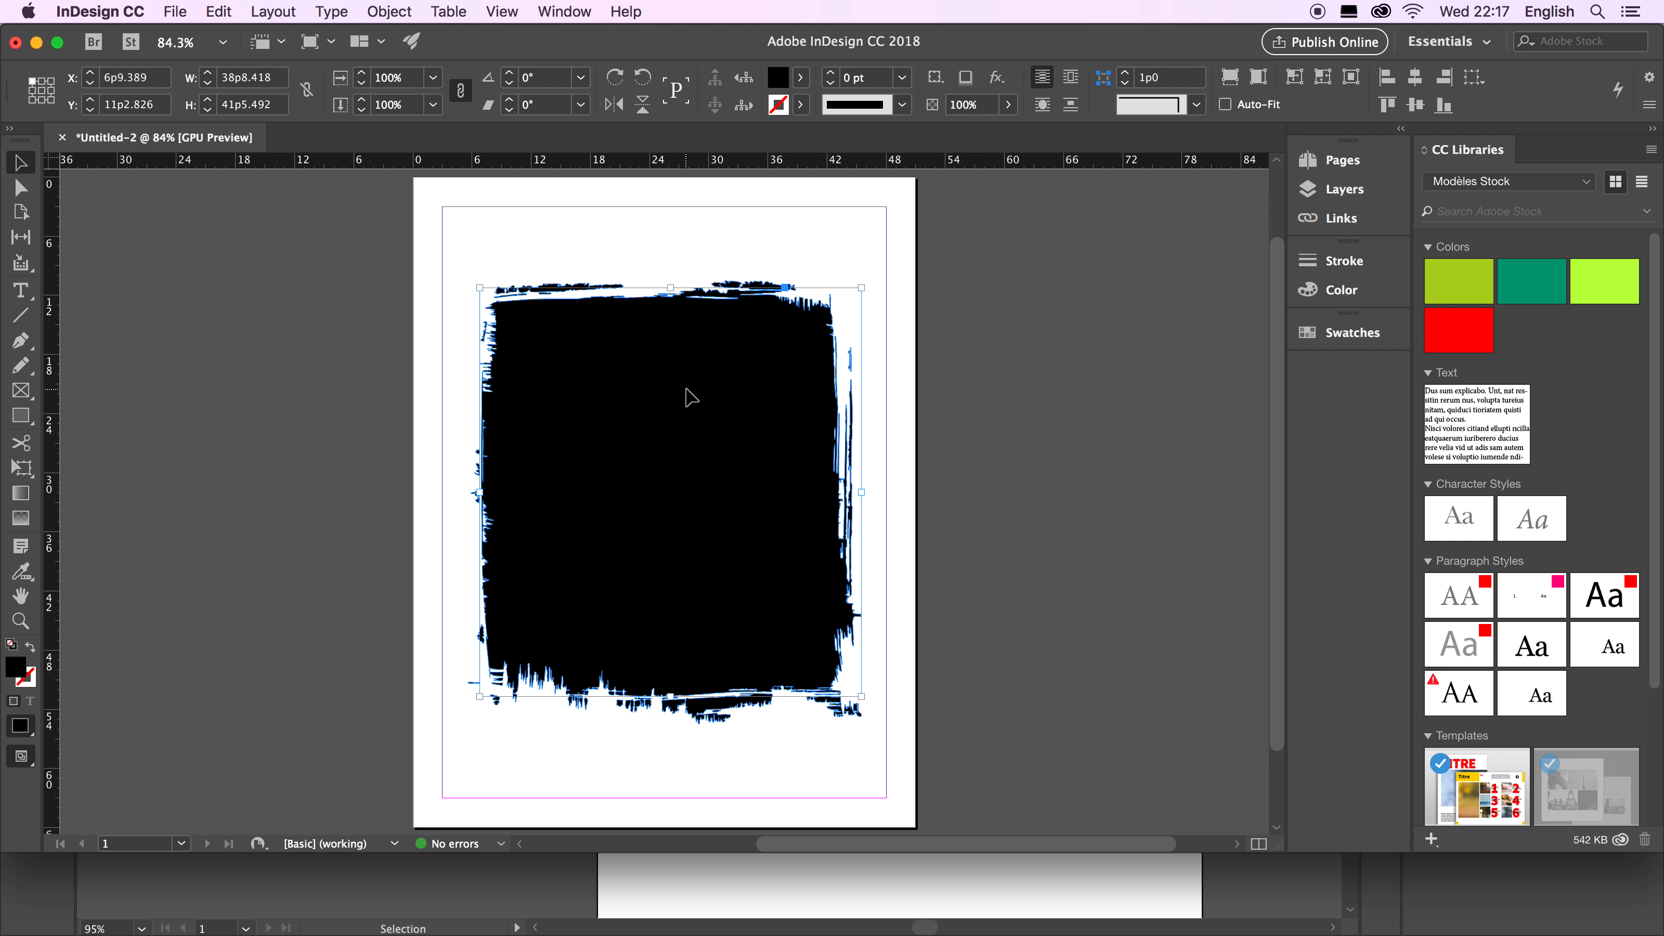
left_click(766, 287)
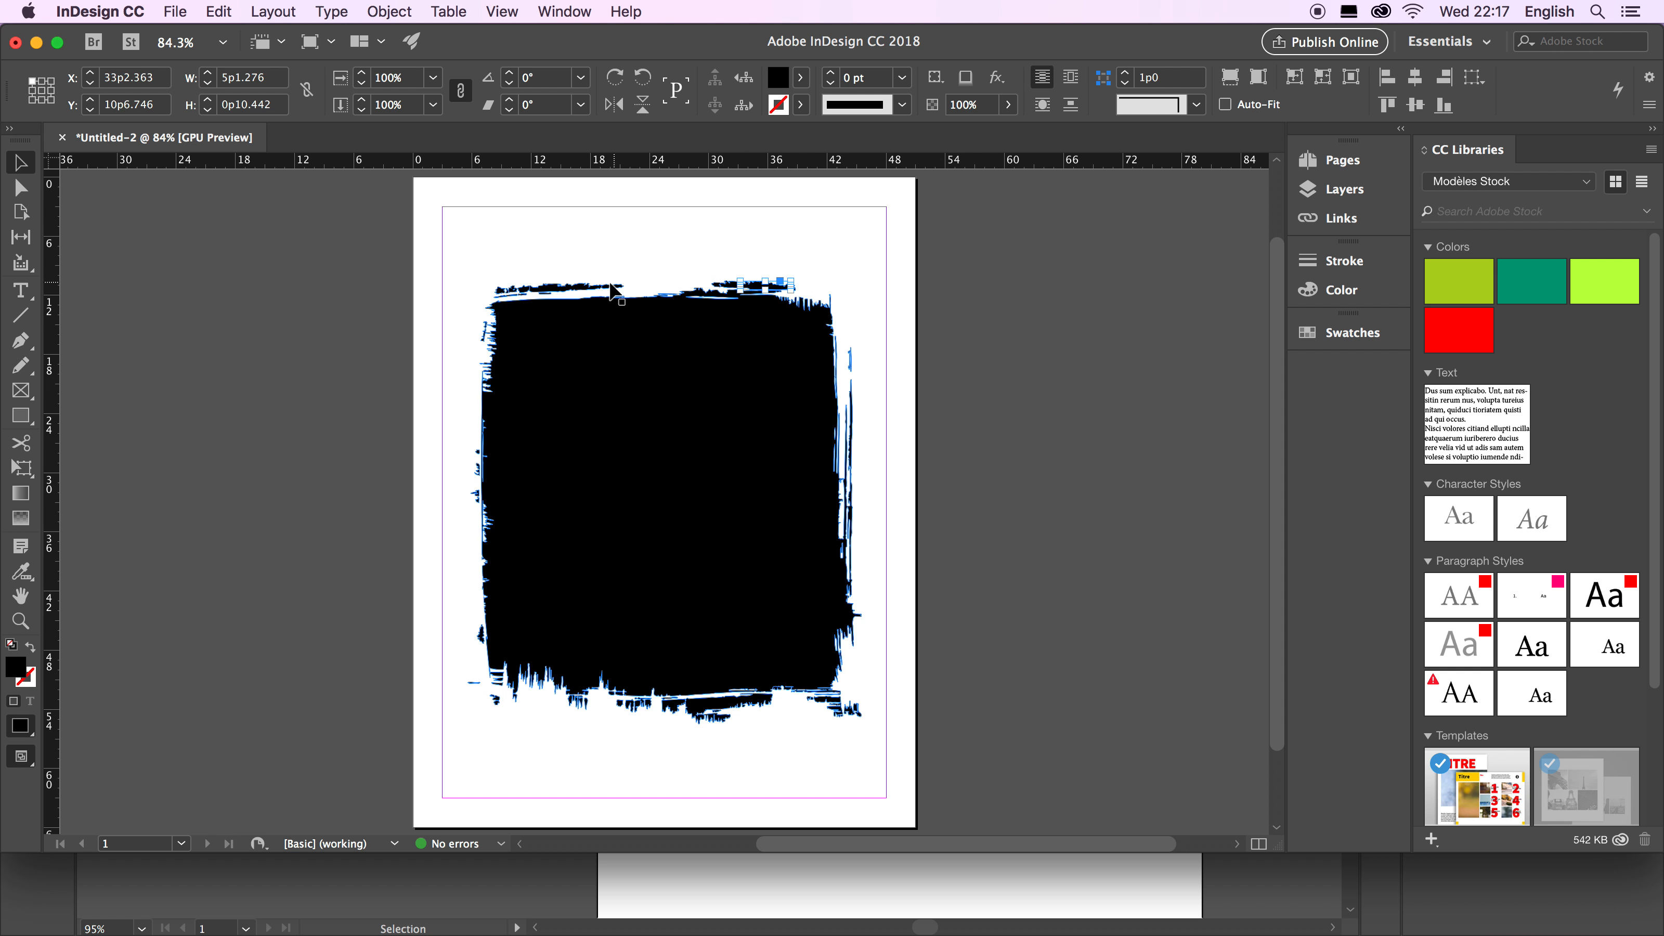
left_click(510, 290)
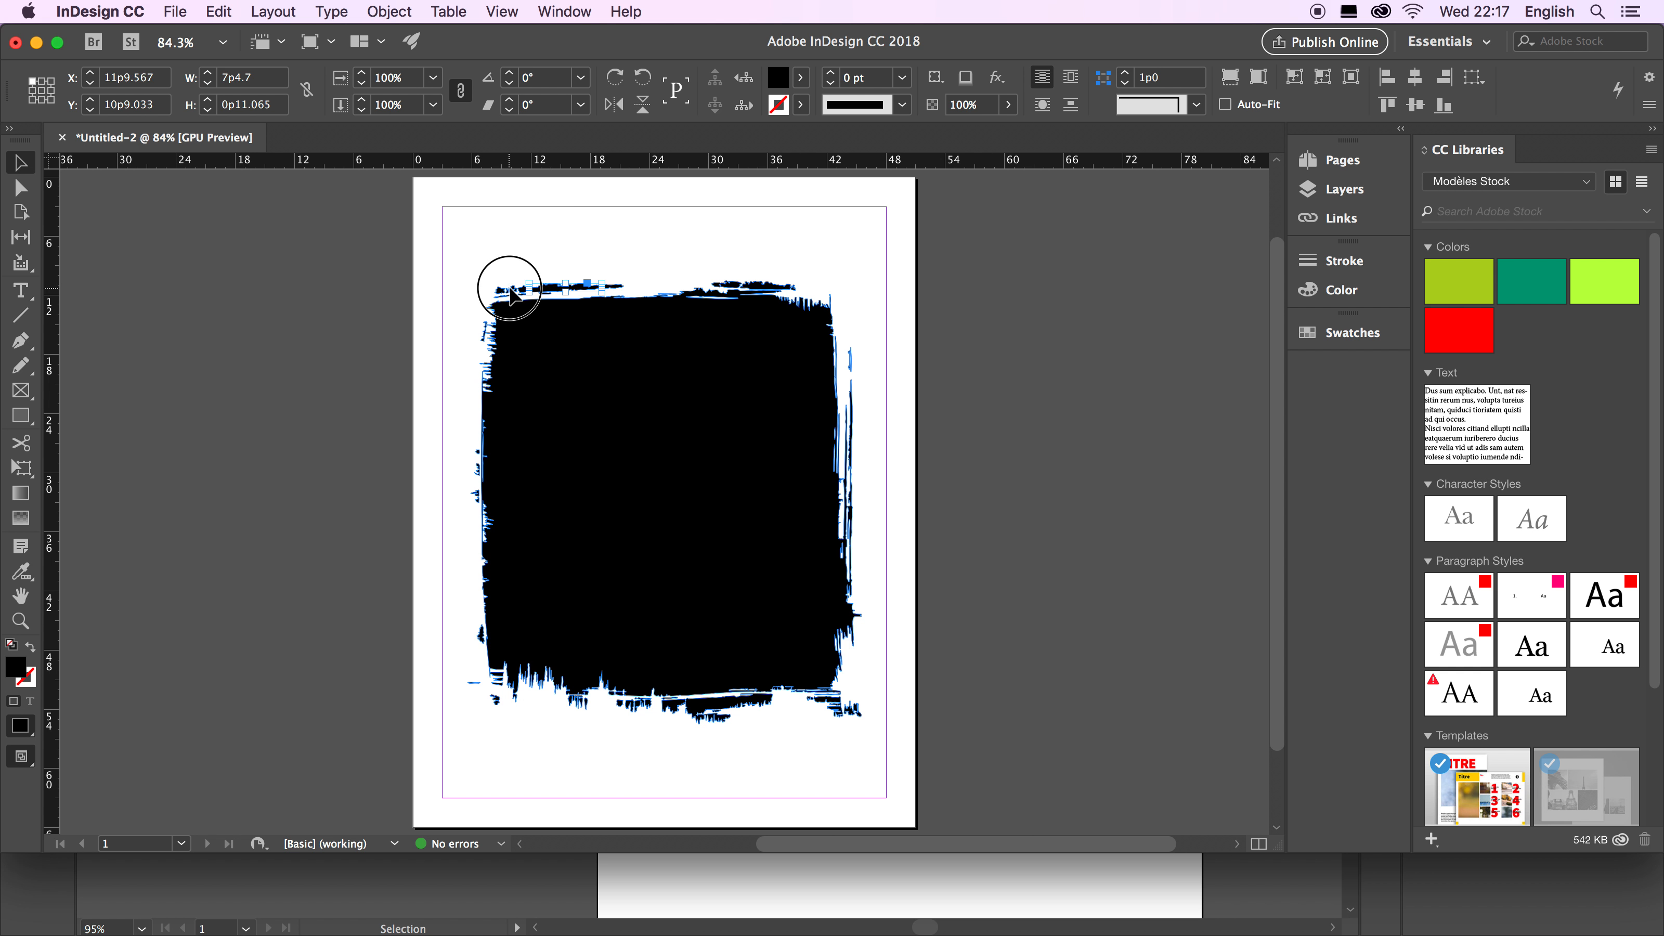
left_click(511, 290)
left_click(498, 697)
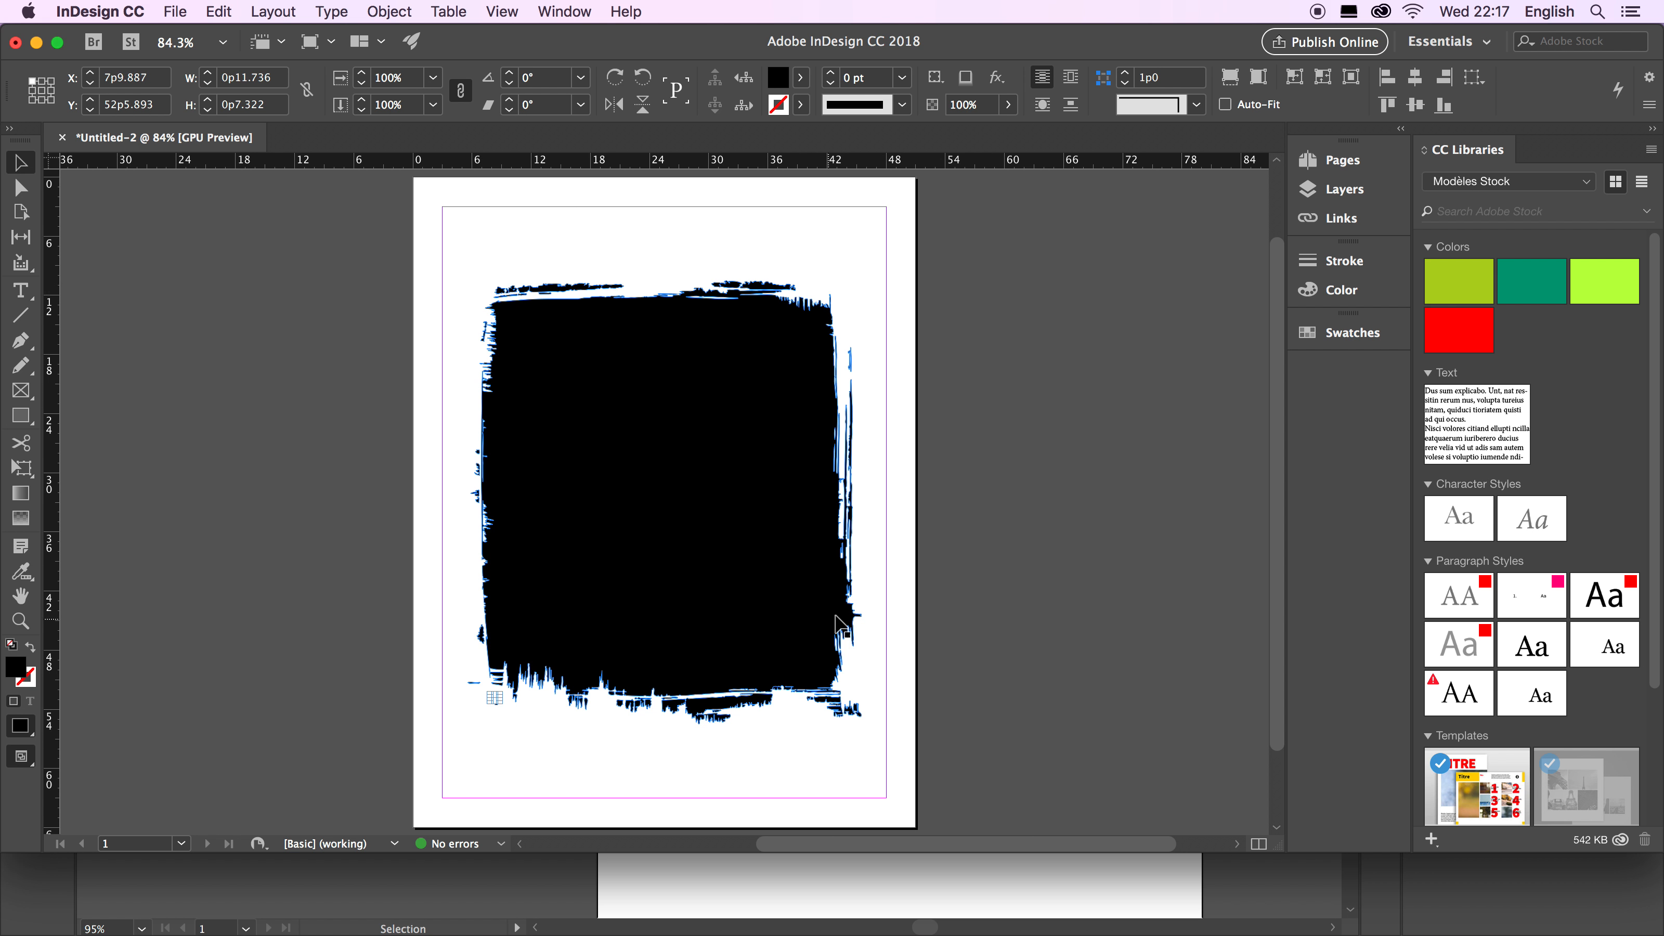
left_click(848, 620)
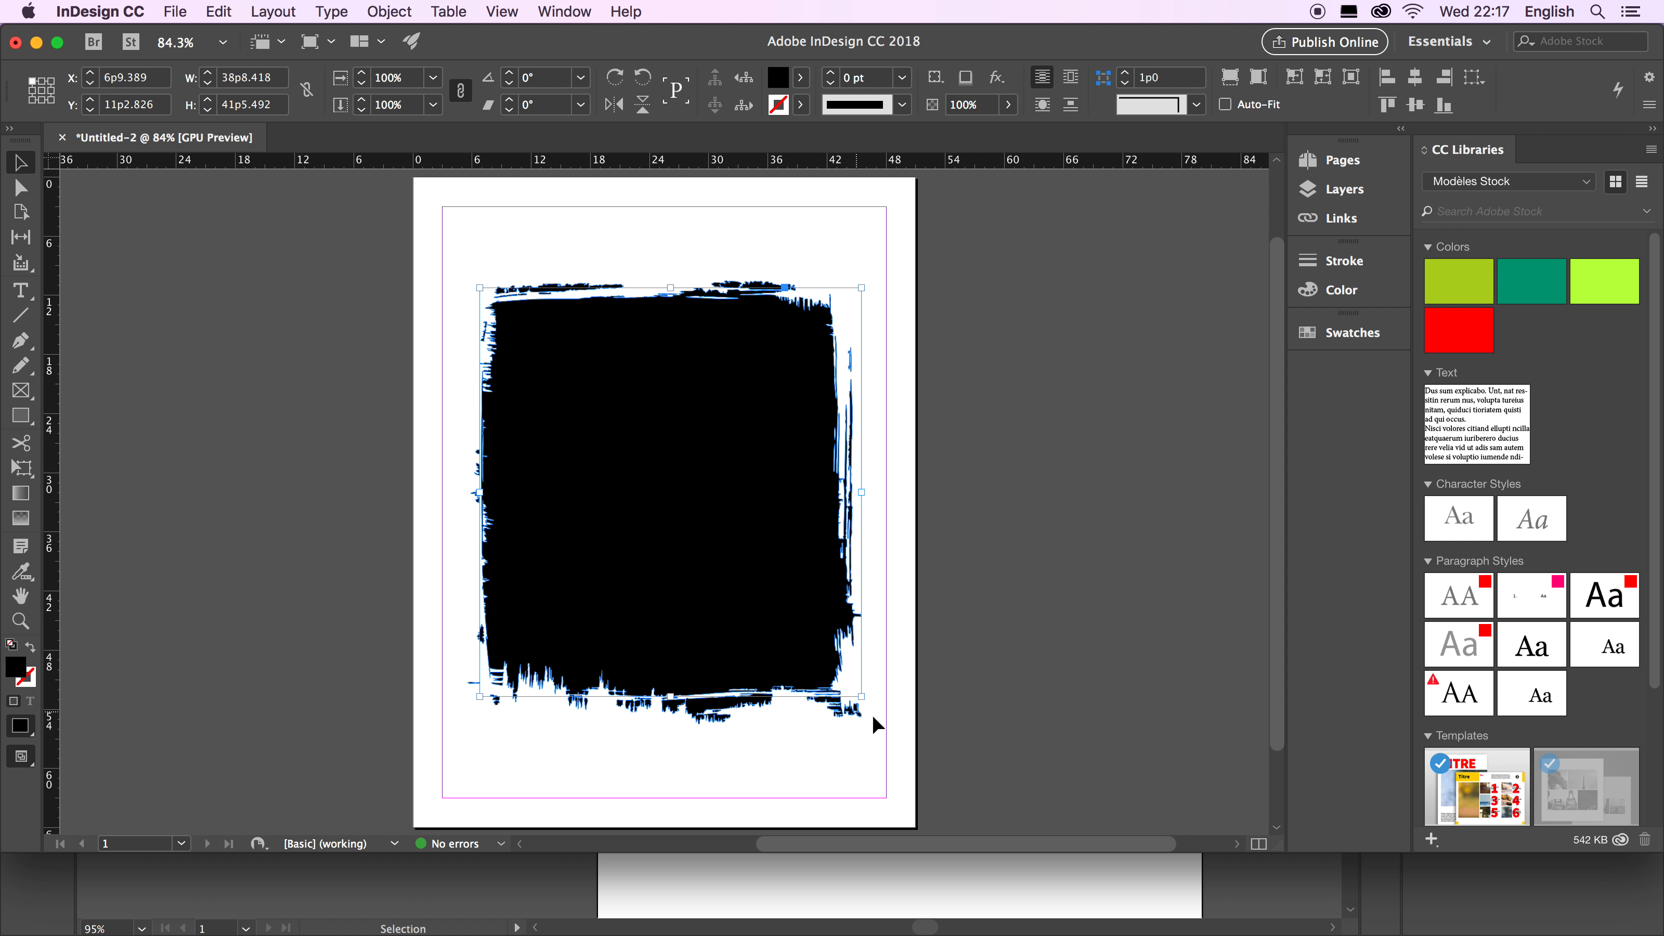
Undo the ungrouping of the brushstroke shape.
left_click(1042, 675)
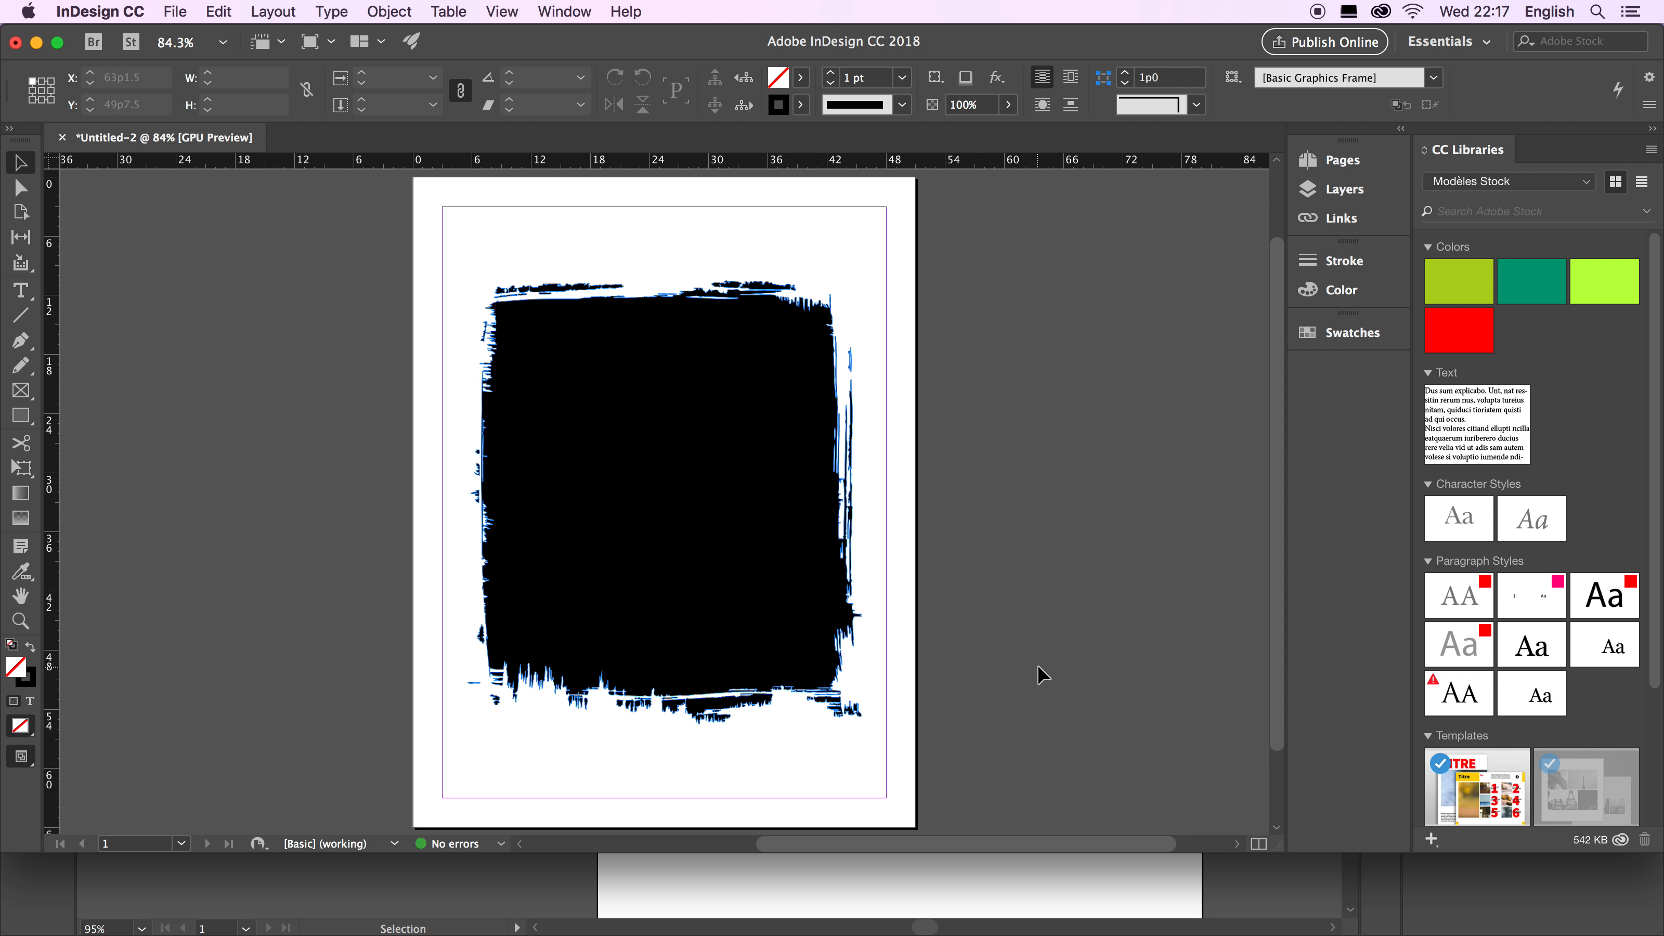
left_click(220, 12)
left_click(262, 45)
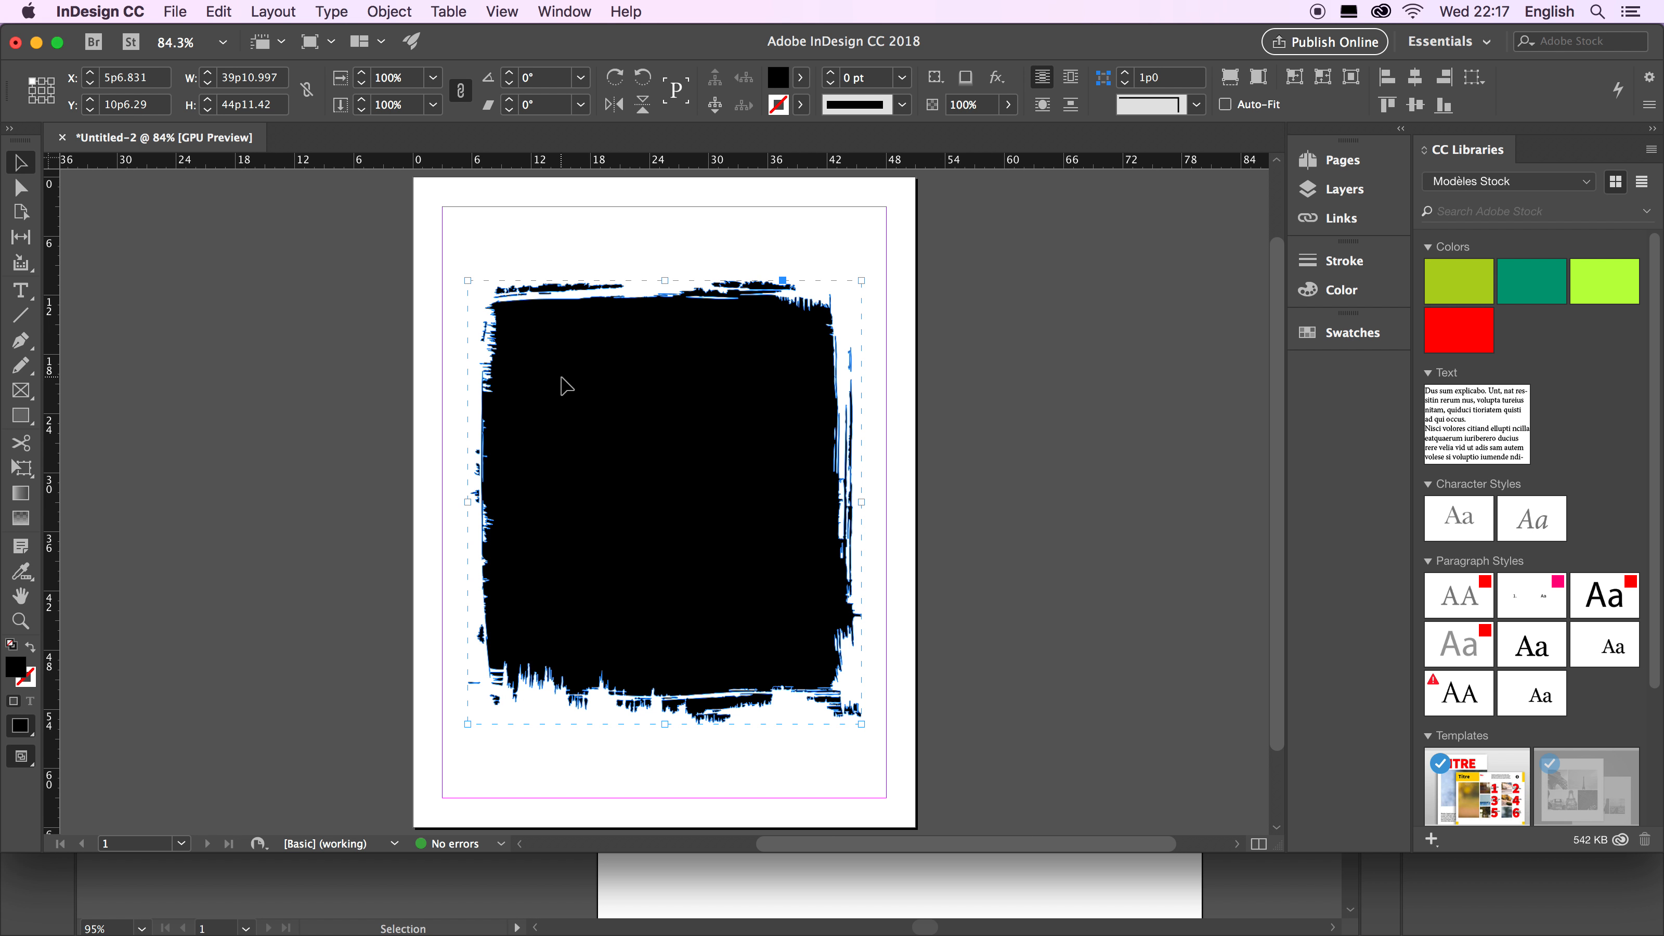
Place the crowd image inside the large central brushstroke shape and fit it to fill the frame proportionally.
key("super+d")
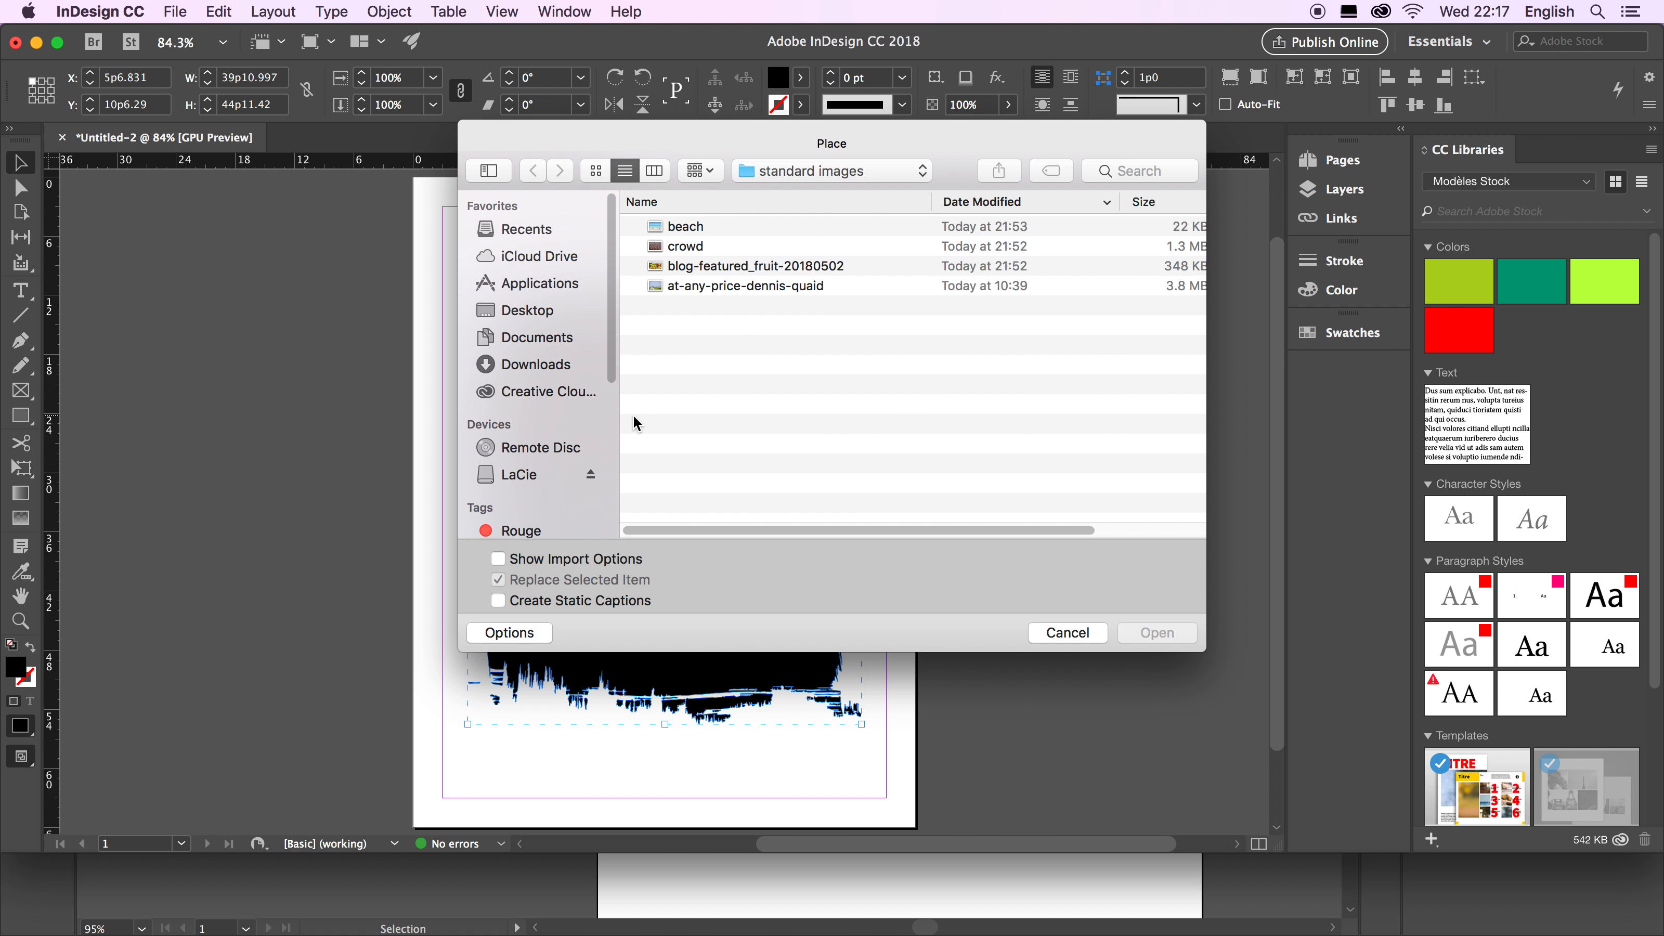
left_click(663, 253)
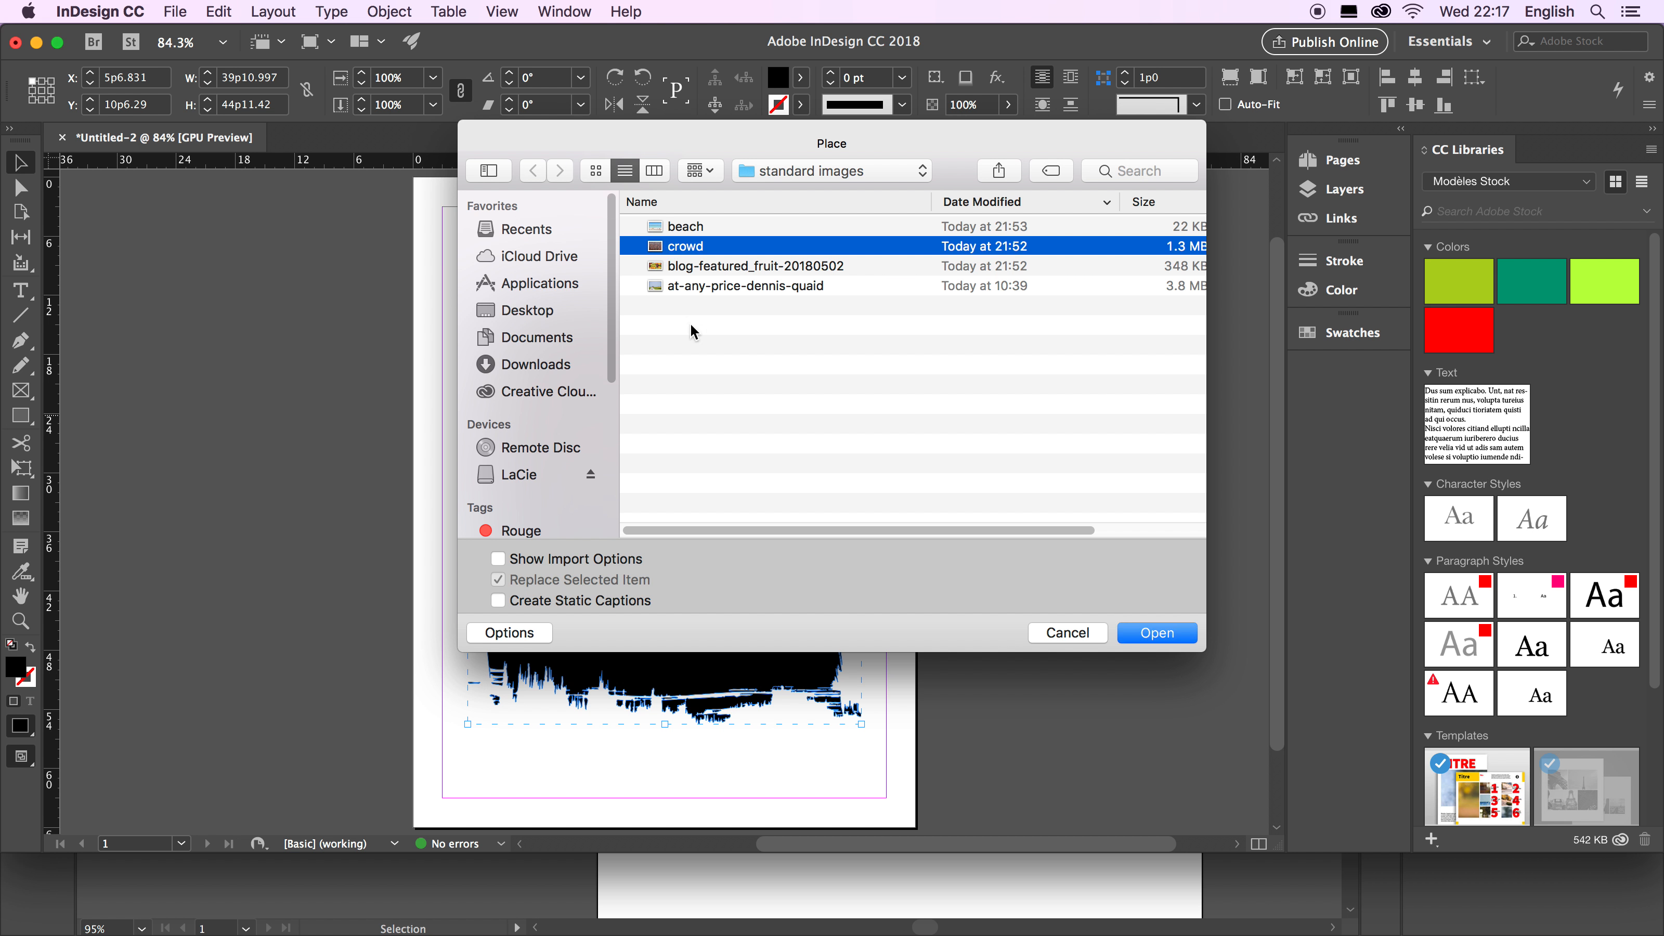
left_click(1164, 634)
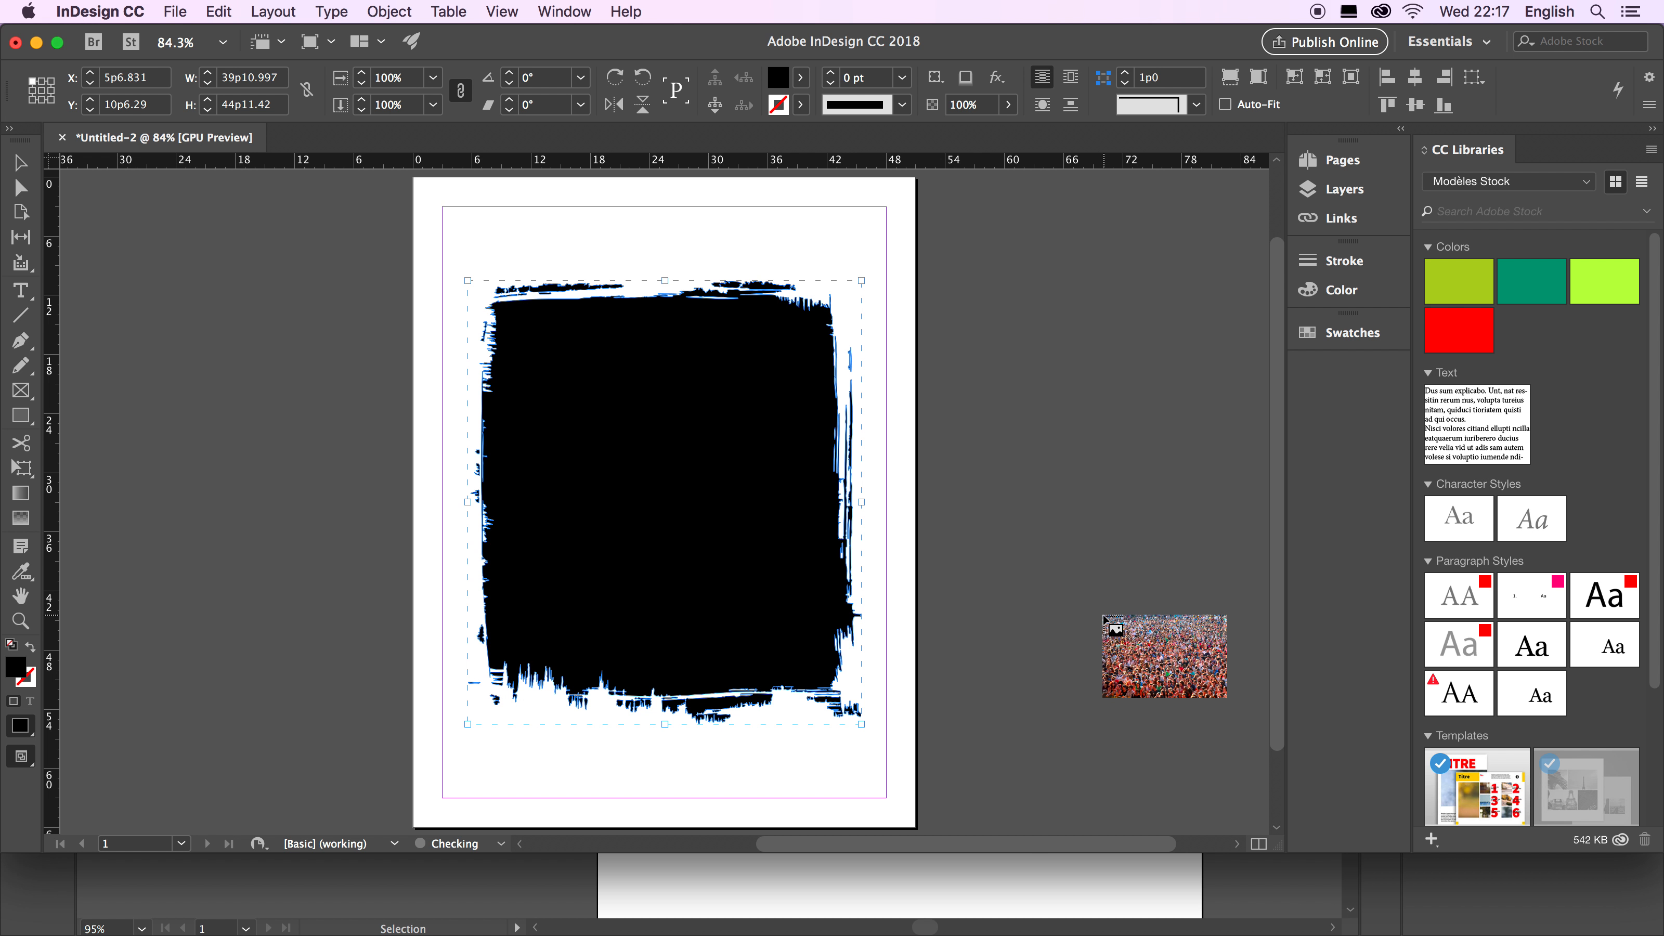
left_click(561, 408)
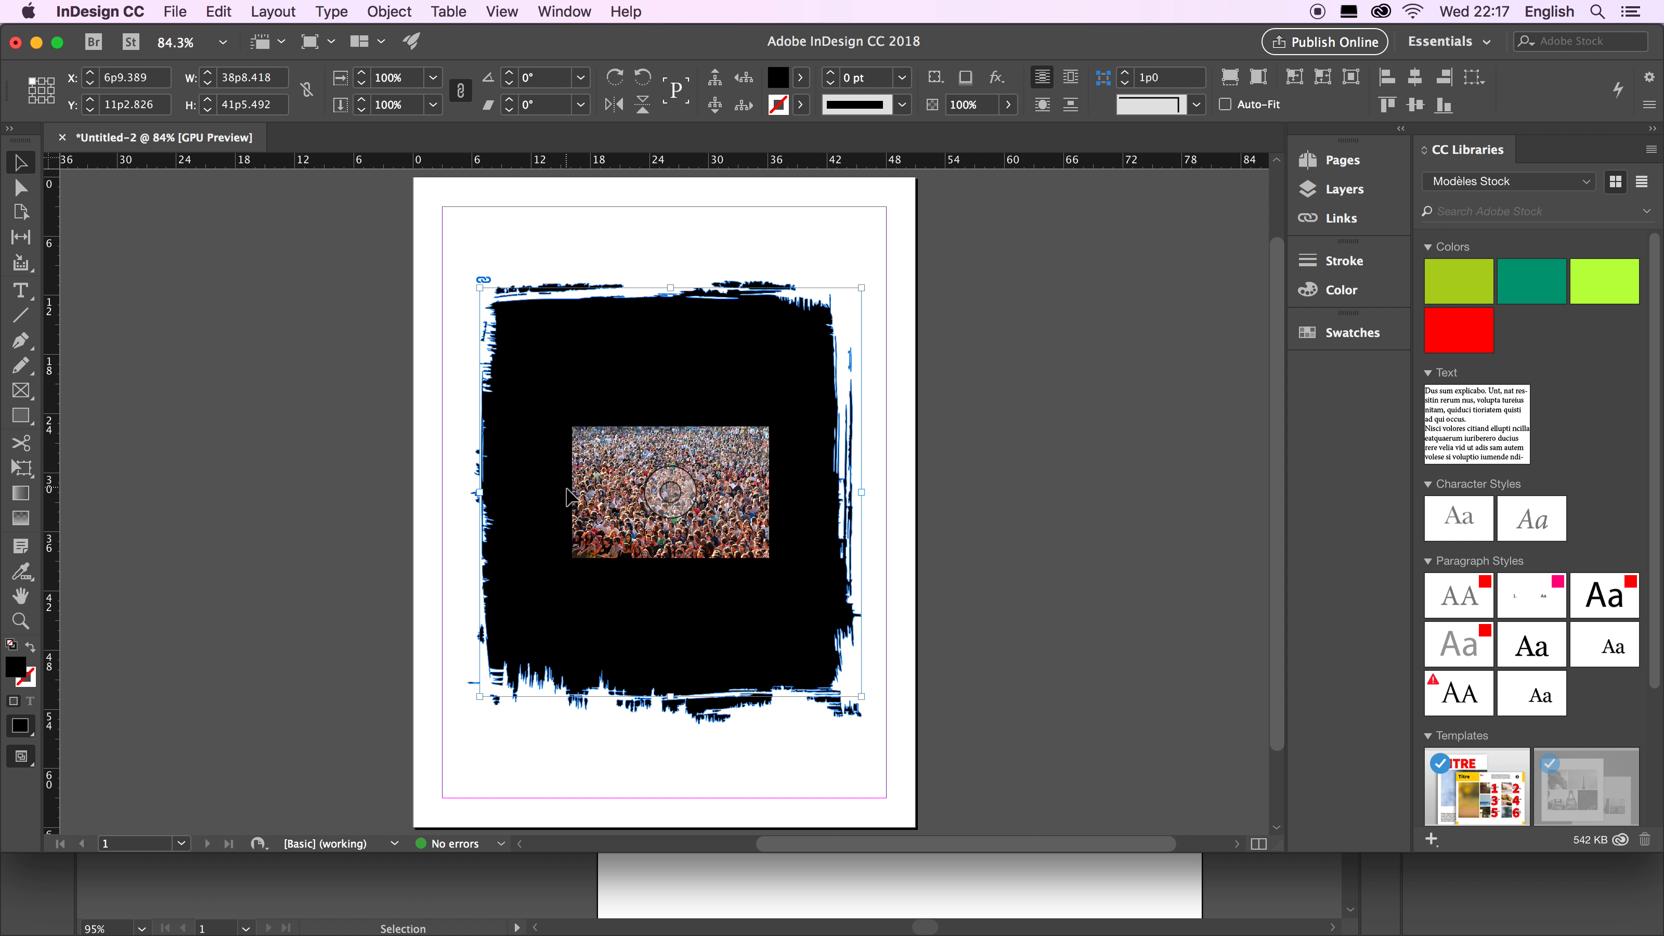
key("super+alt+shift+c")
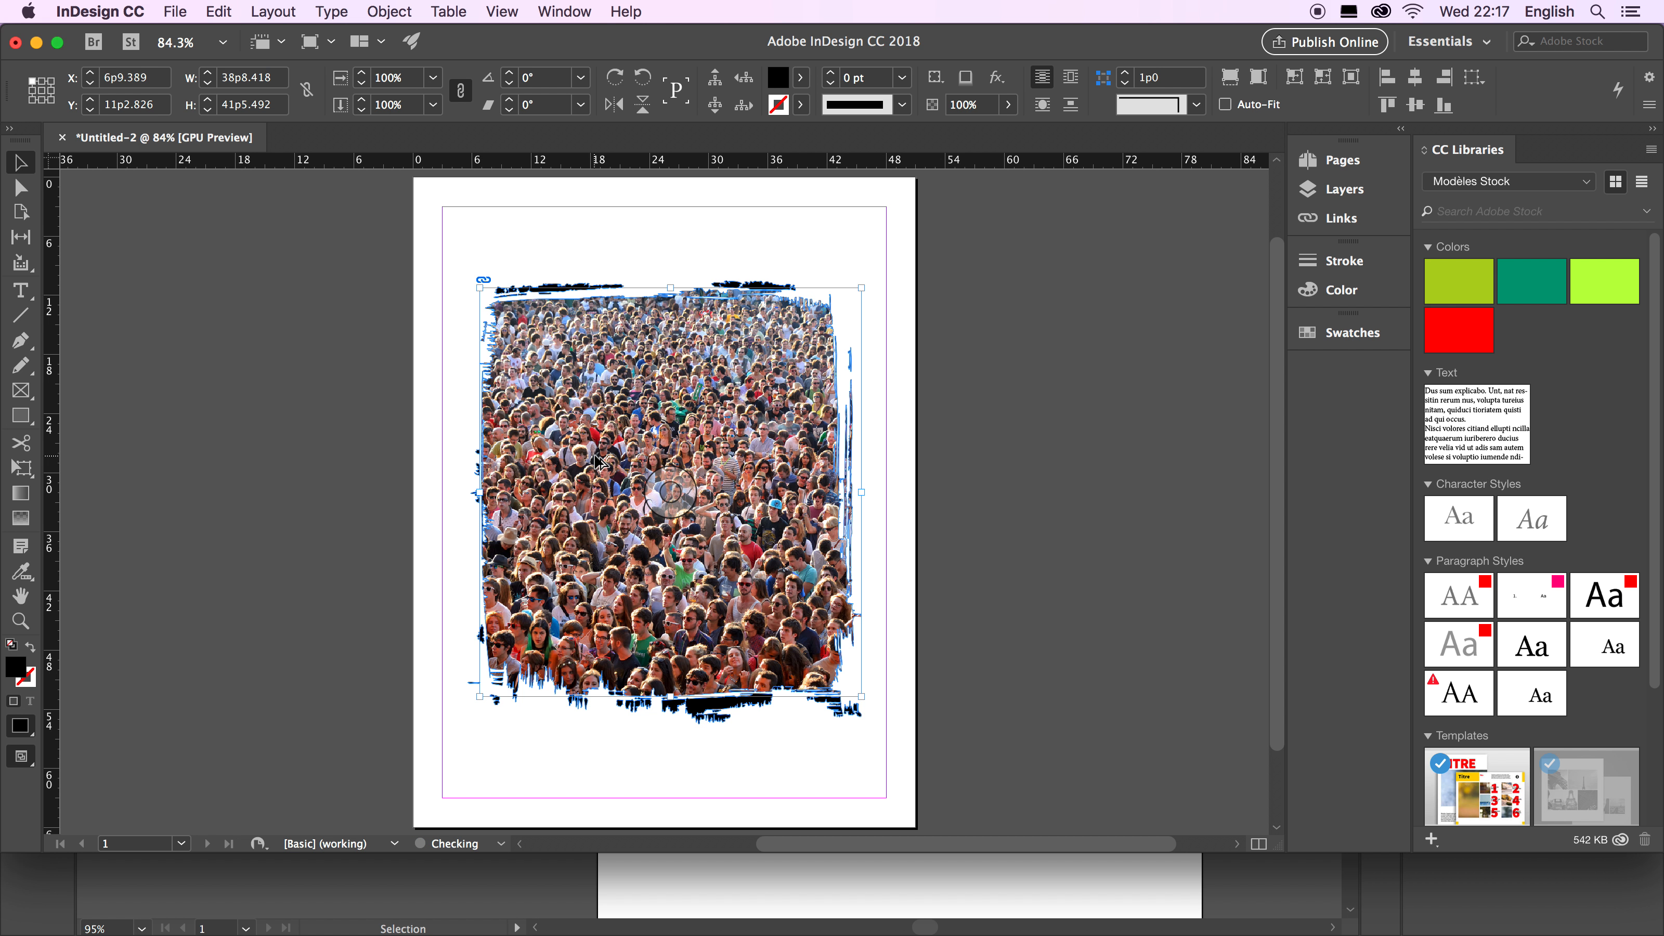
left_click(791, 242)
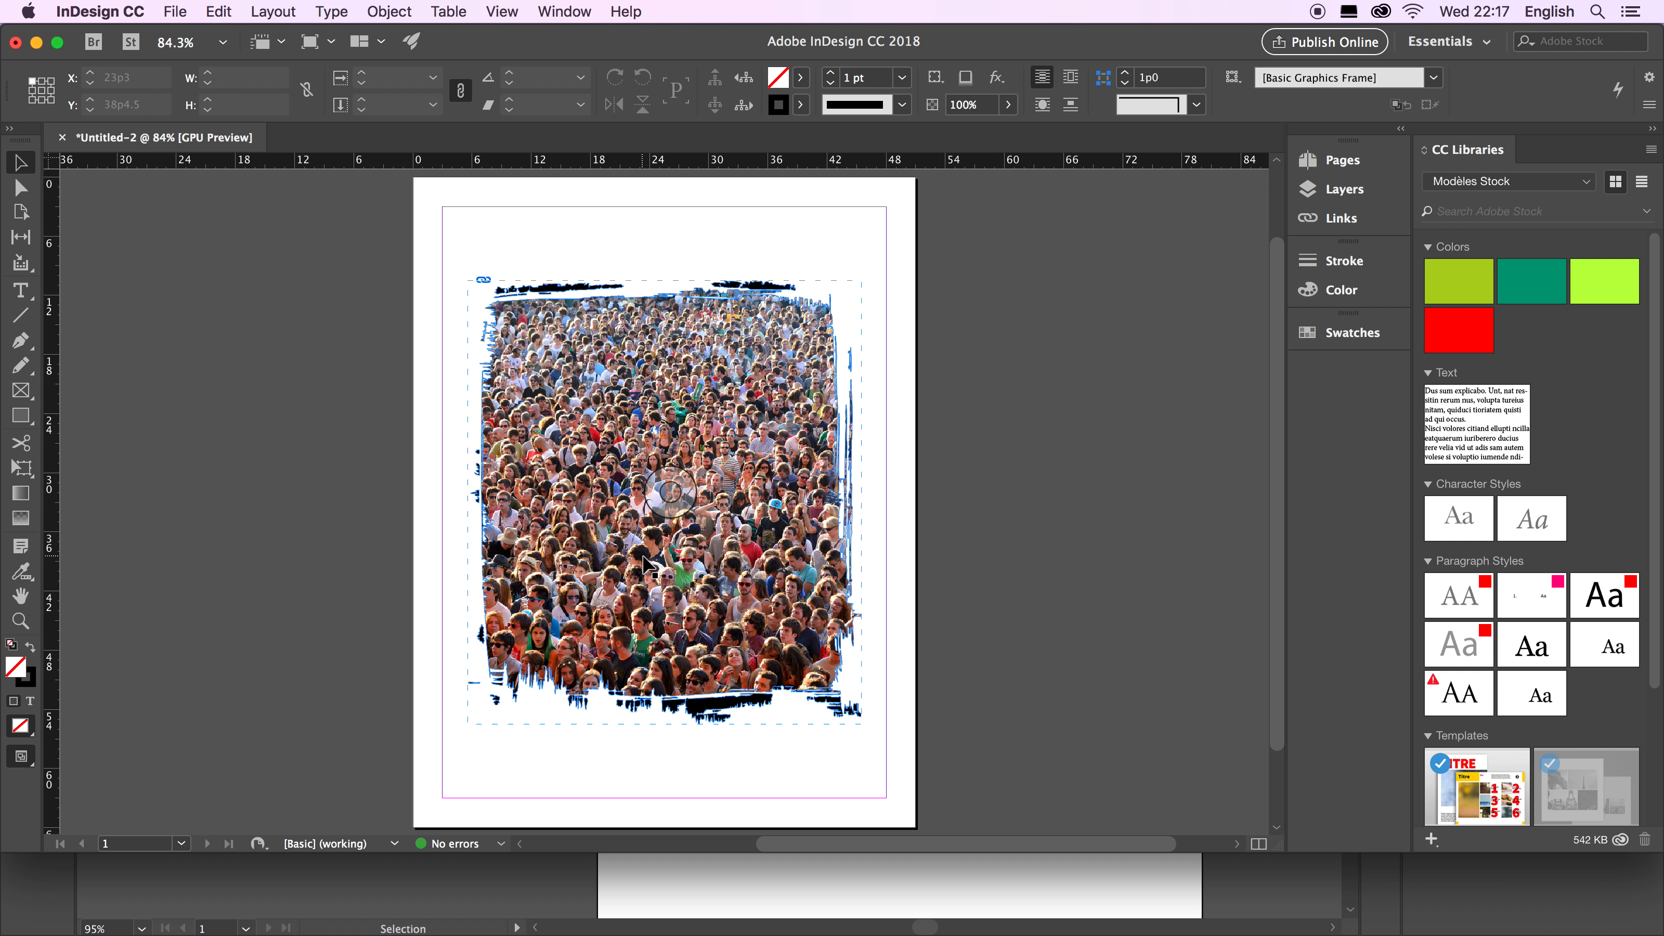
Undo the image fitting and placement, and discard the crowd image loaded for placing.
key("super+z")
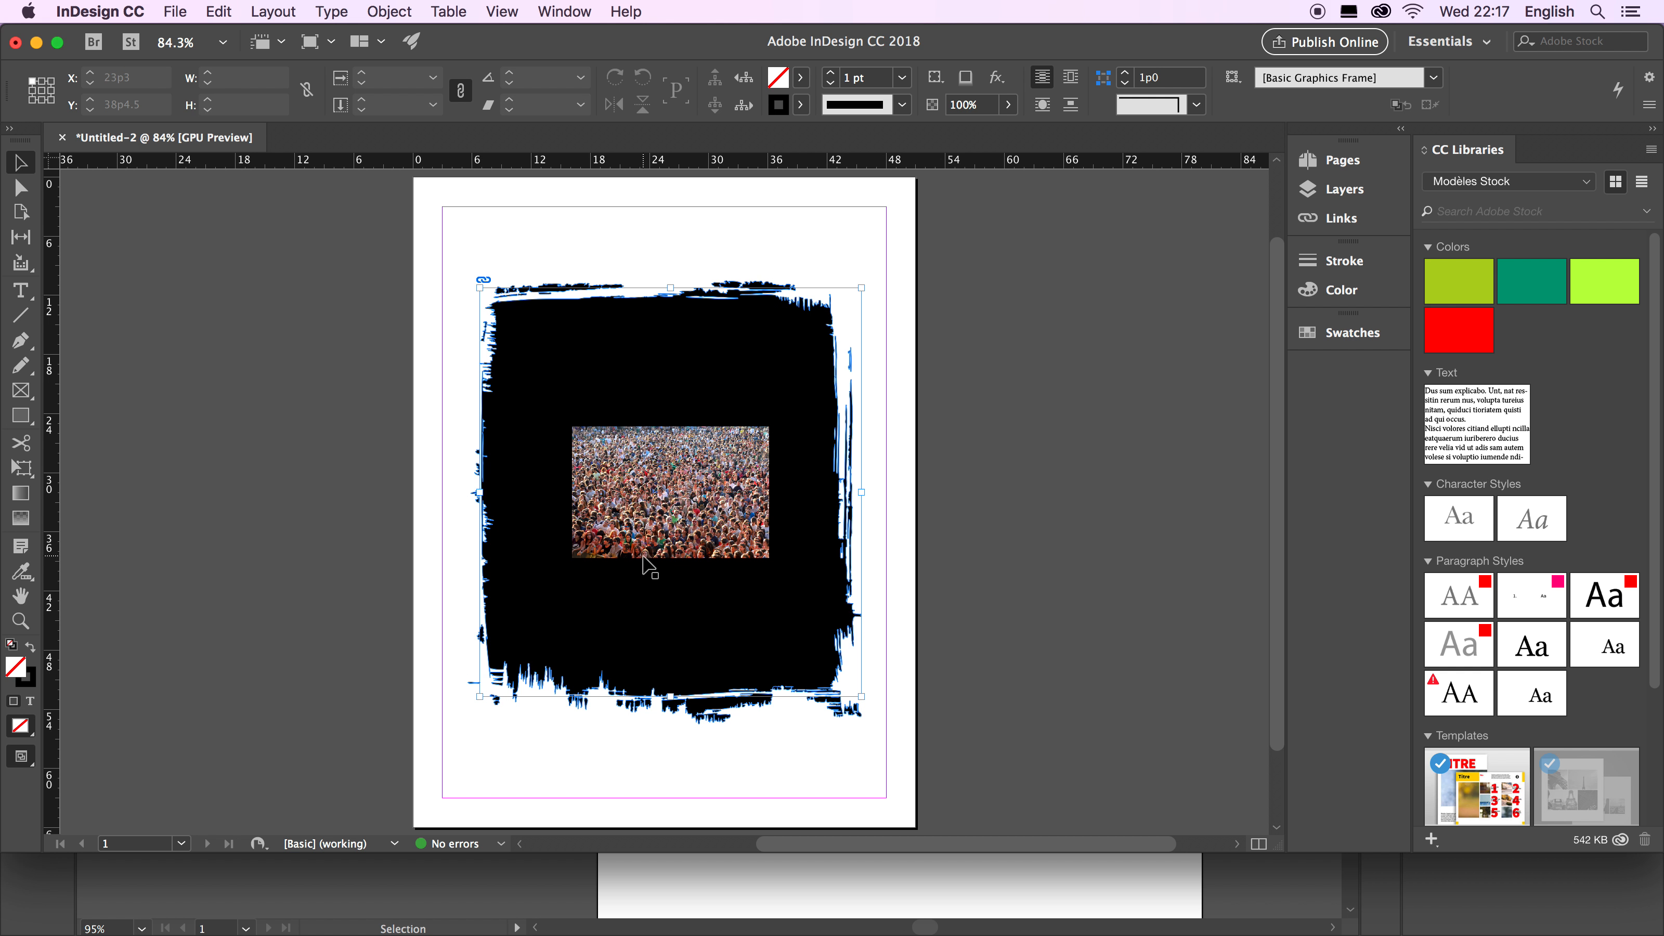
key("super+z")
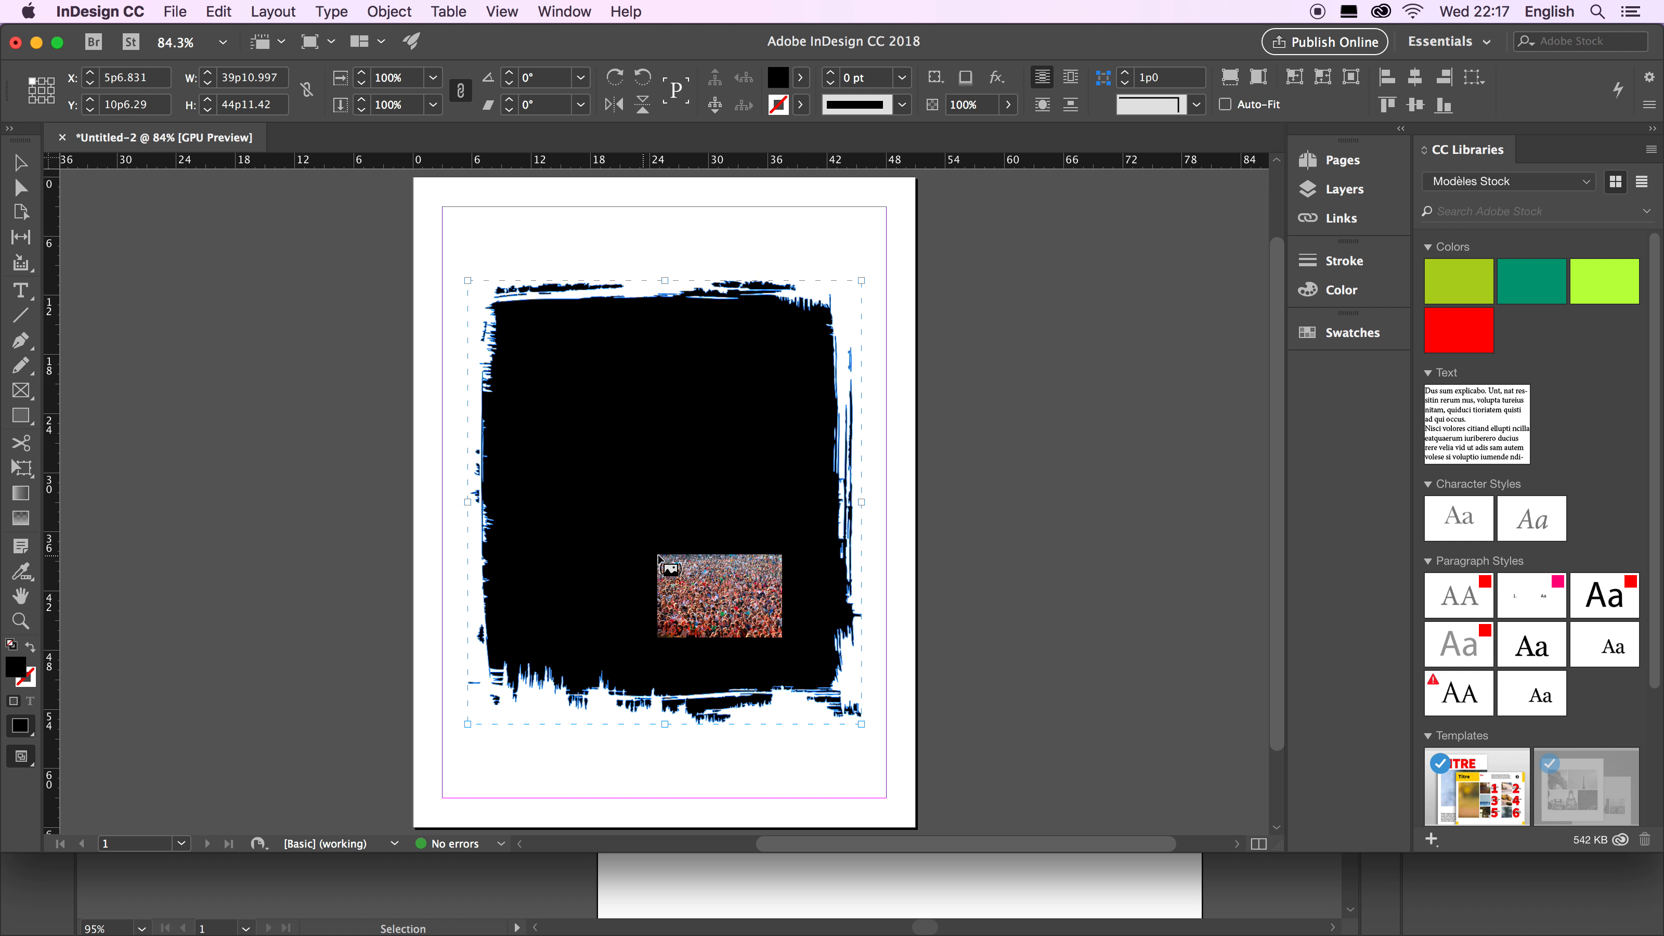
key("Escape")
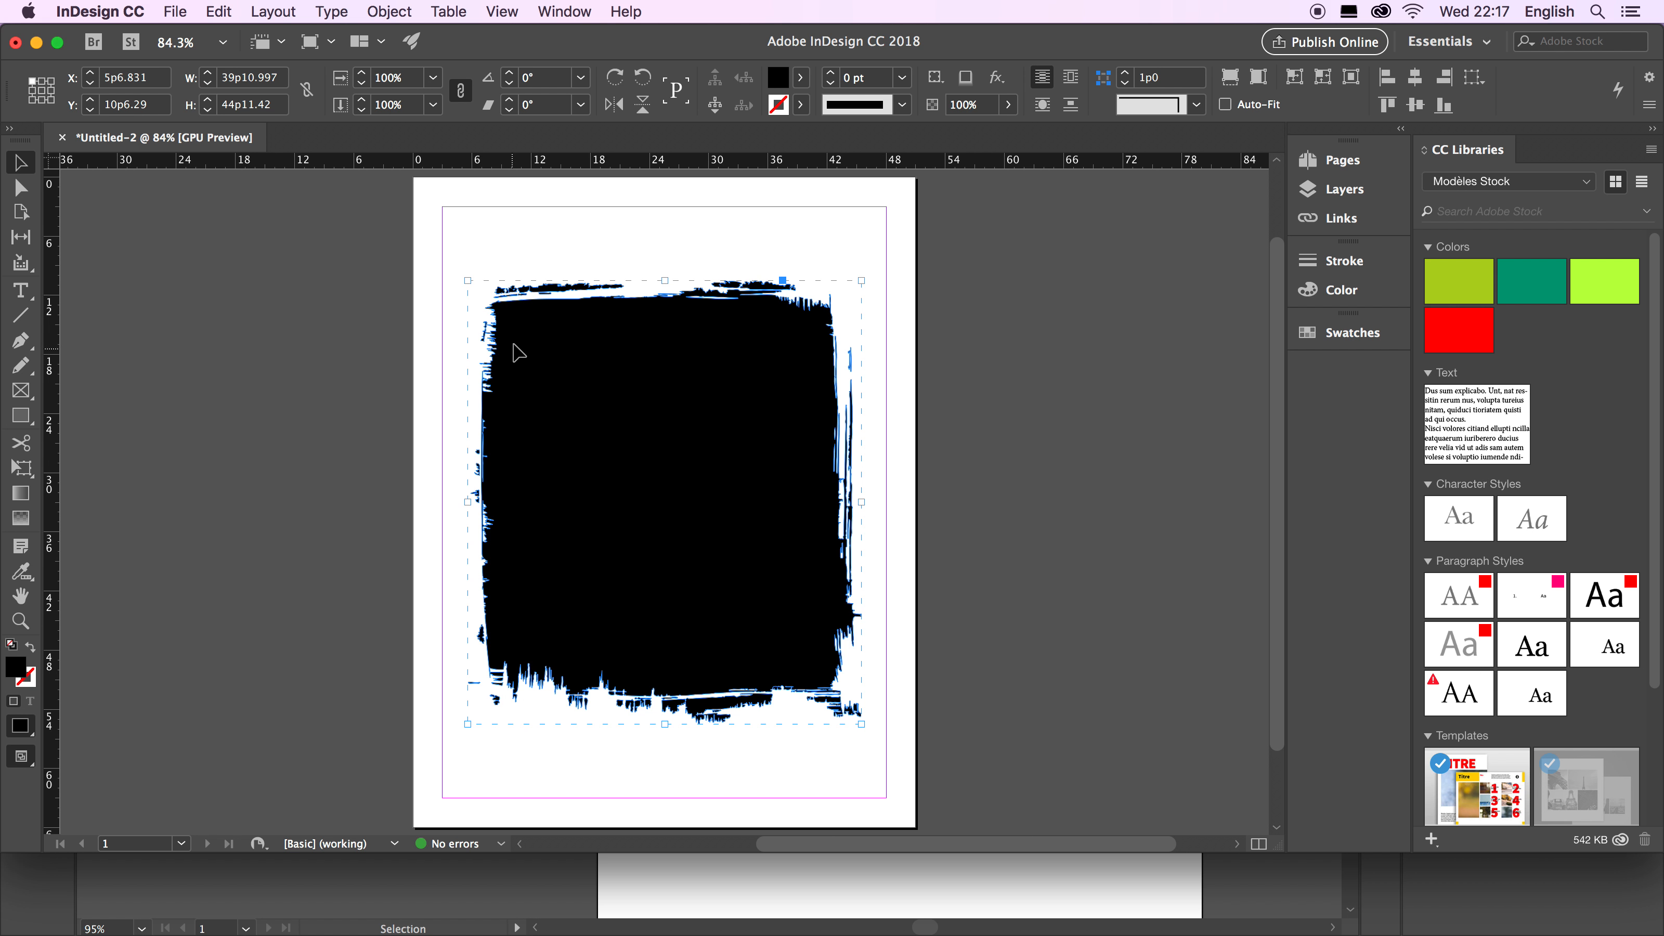
Ungroup the brushstroke shape into separate pieces and check individual strokes along its edges.
left_click(389, 11)
mouse_move(406, 83)
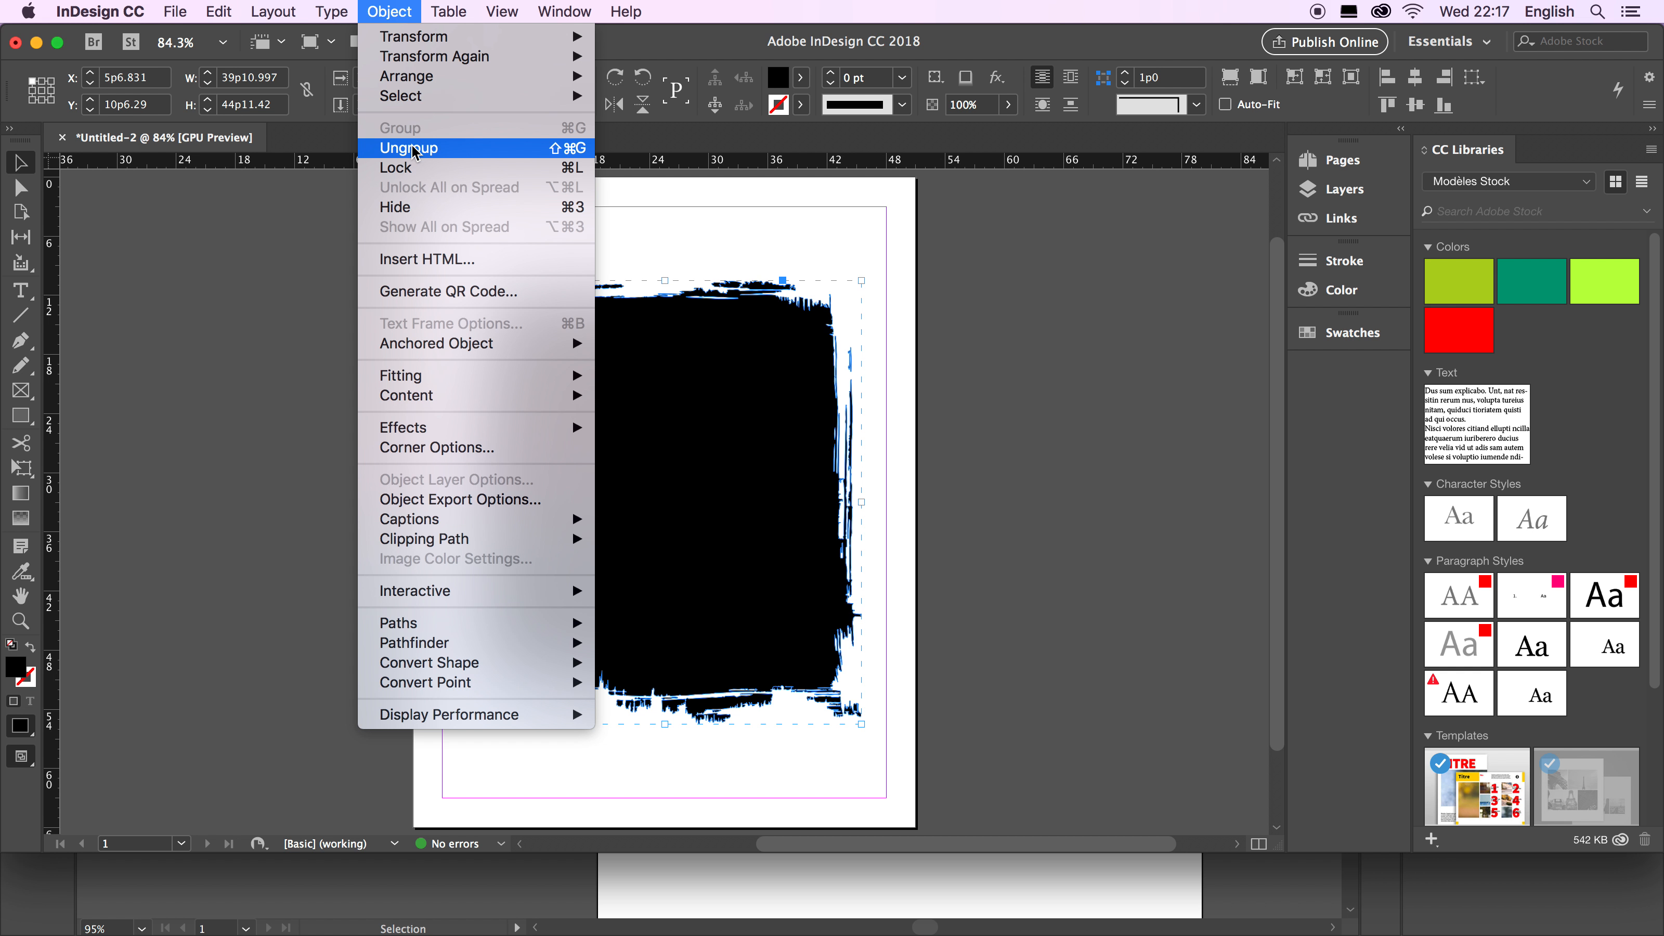
left_click(409, 148)
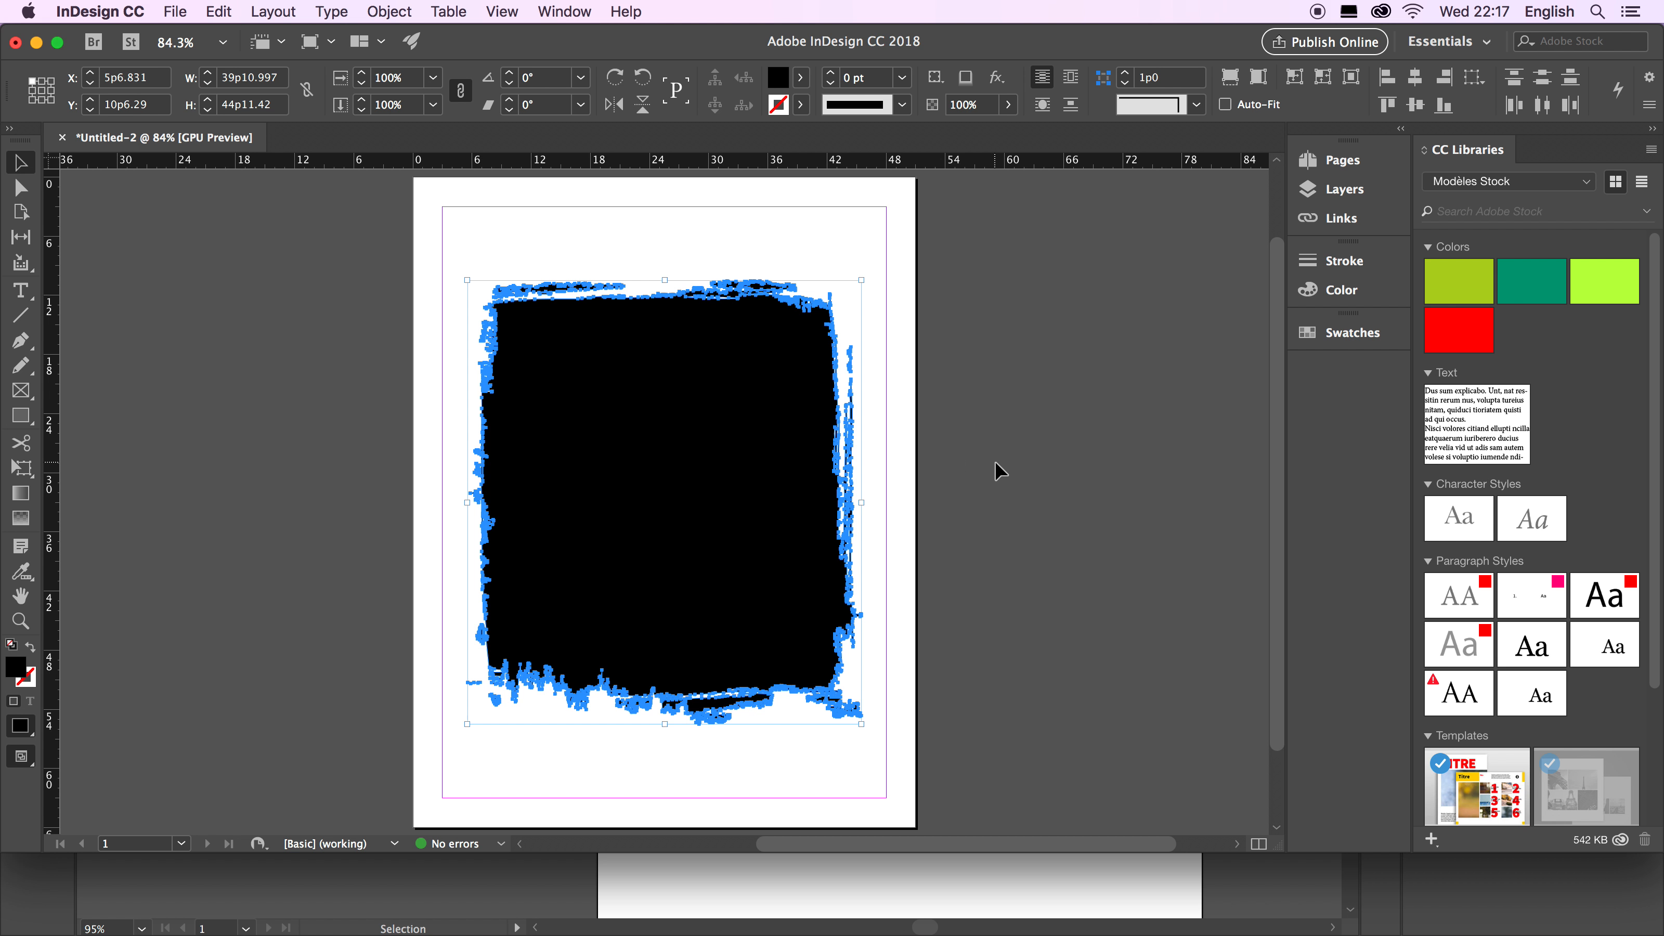
left_click(858, 421)
left_click(761, 283)
Select all the pieces of the brushstroke shape and merge them into one path with Pathfinder Add.
left_click(517, 241)
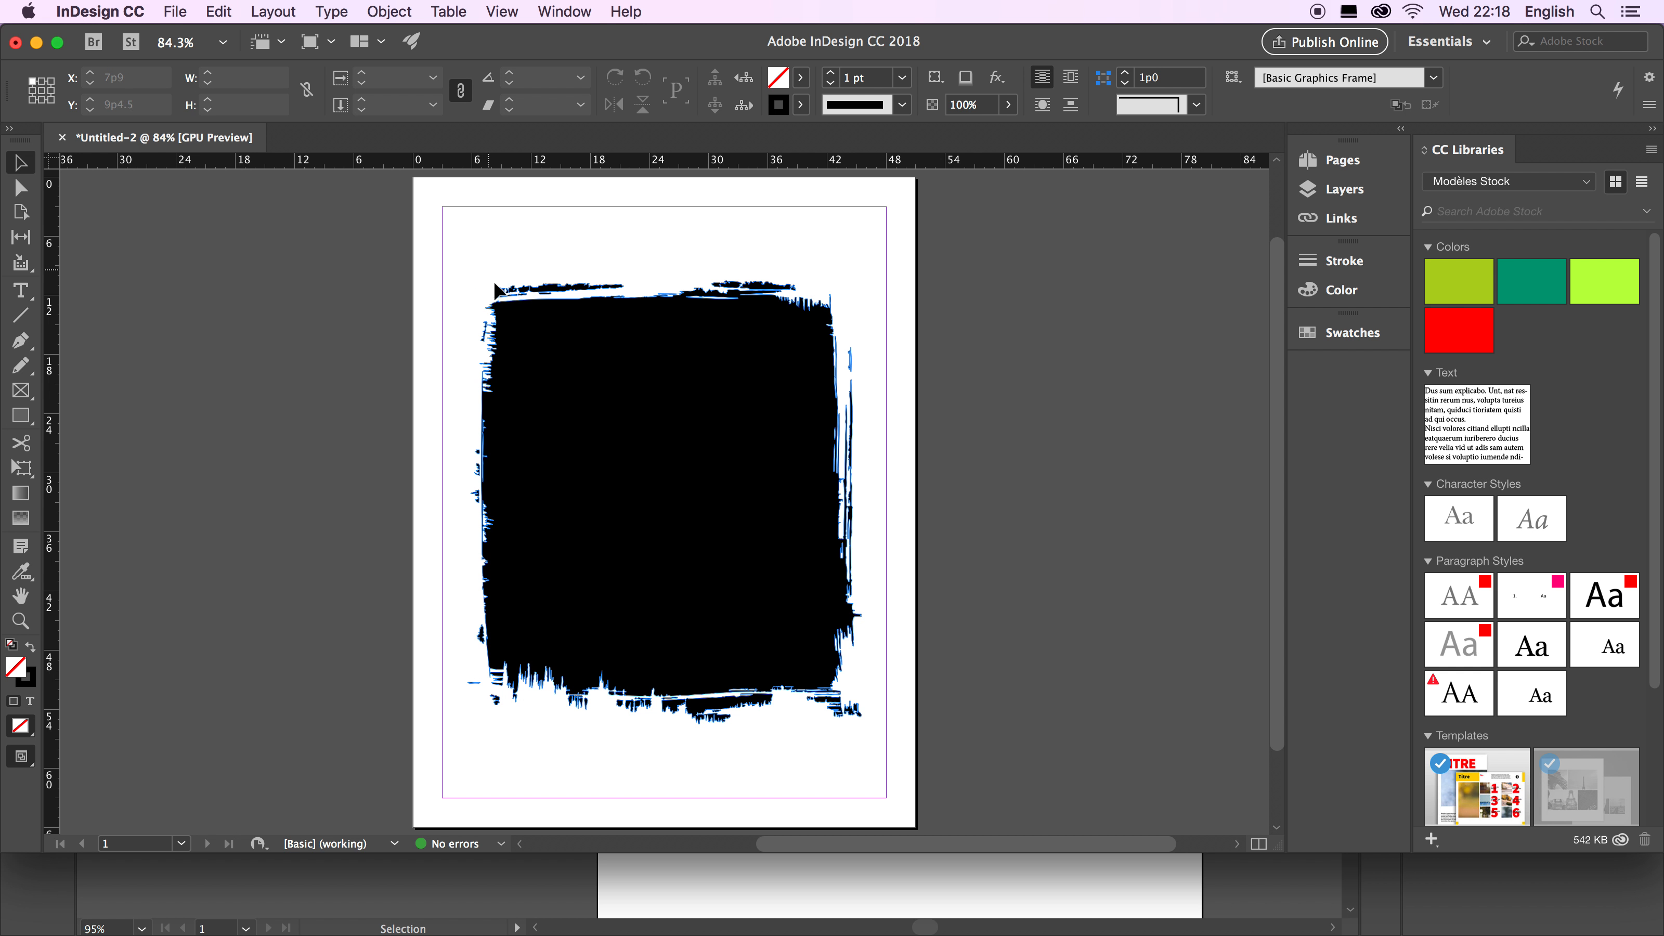
mouse_move(452, 267)
left_mouse_down()
mouse_move(521, 521)
mouse_move(933, 806)
mouse_move(901, 726)
mouse_move(884, 732)
left_mouse_up()
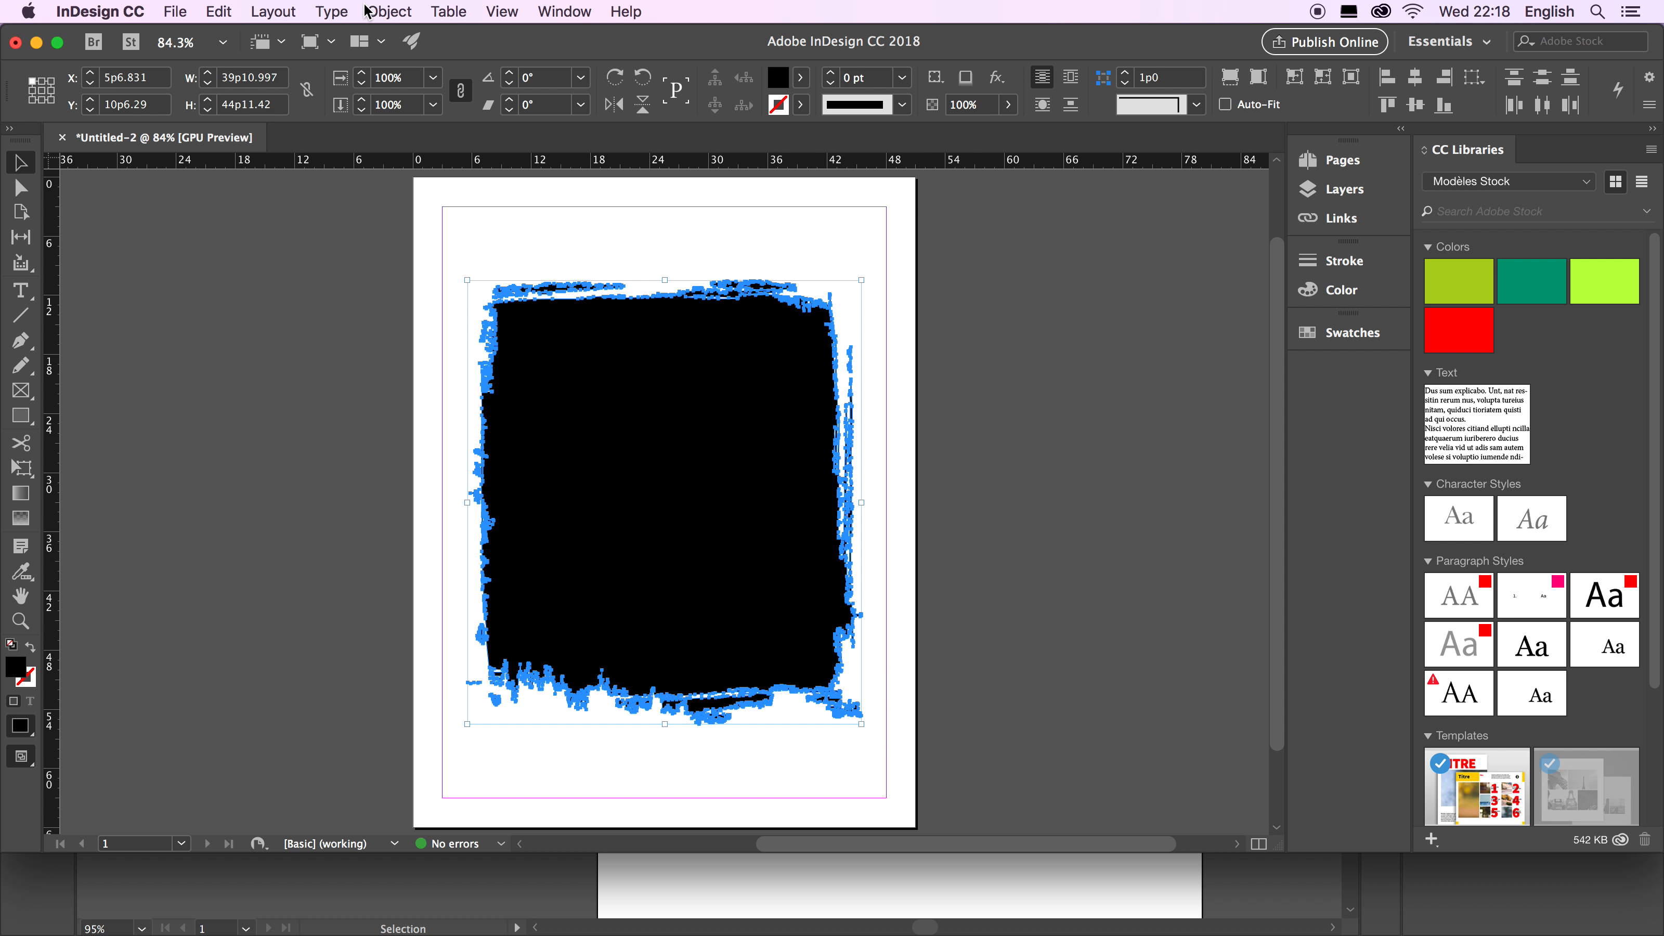
left_click(396, 13)
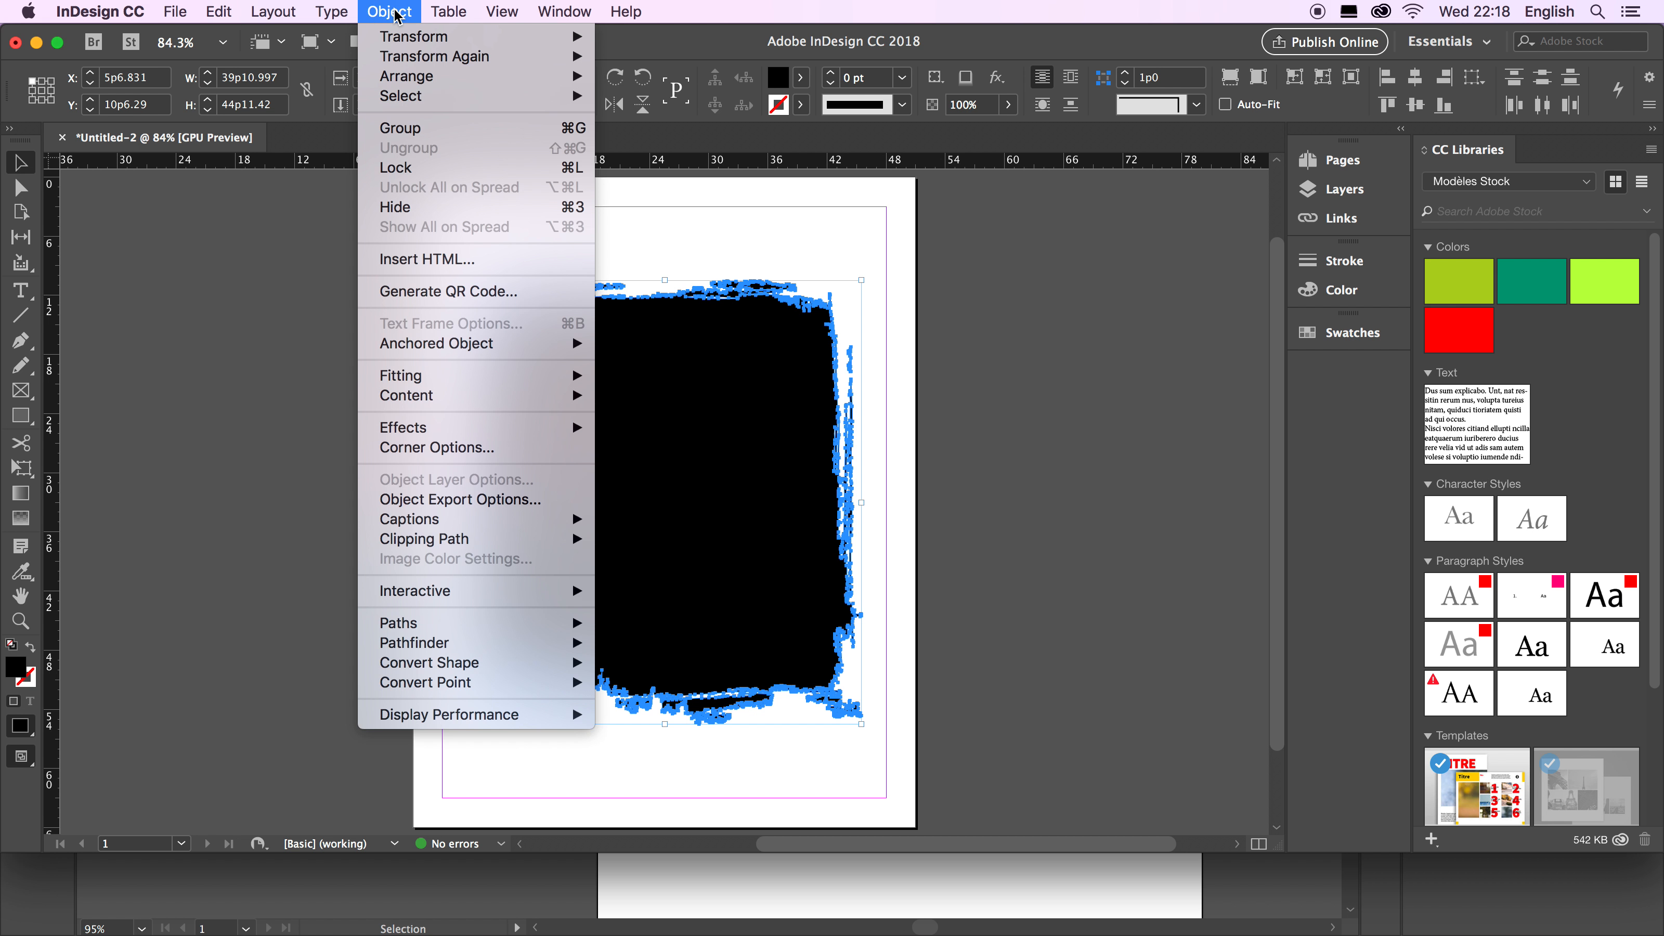
mouse_move(488, 652)
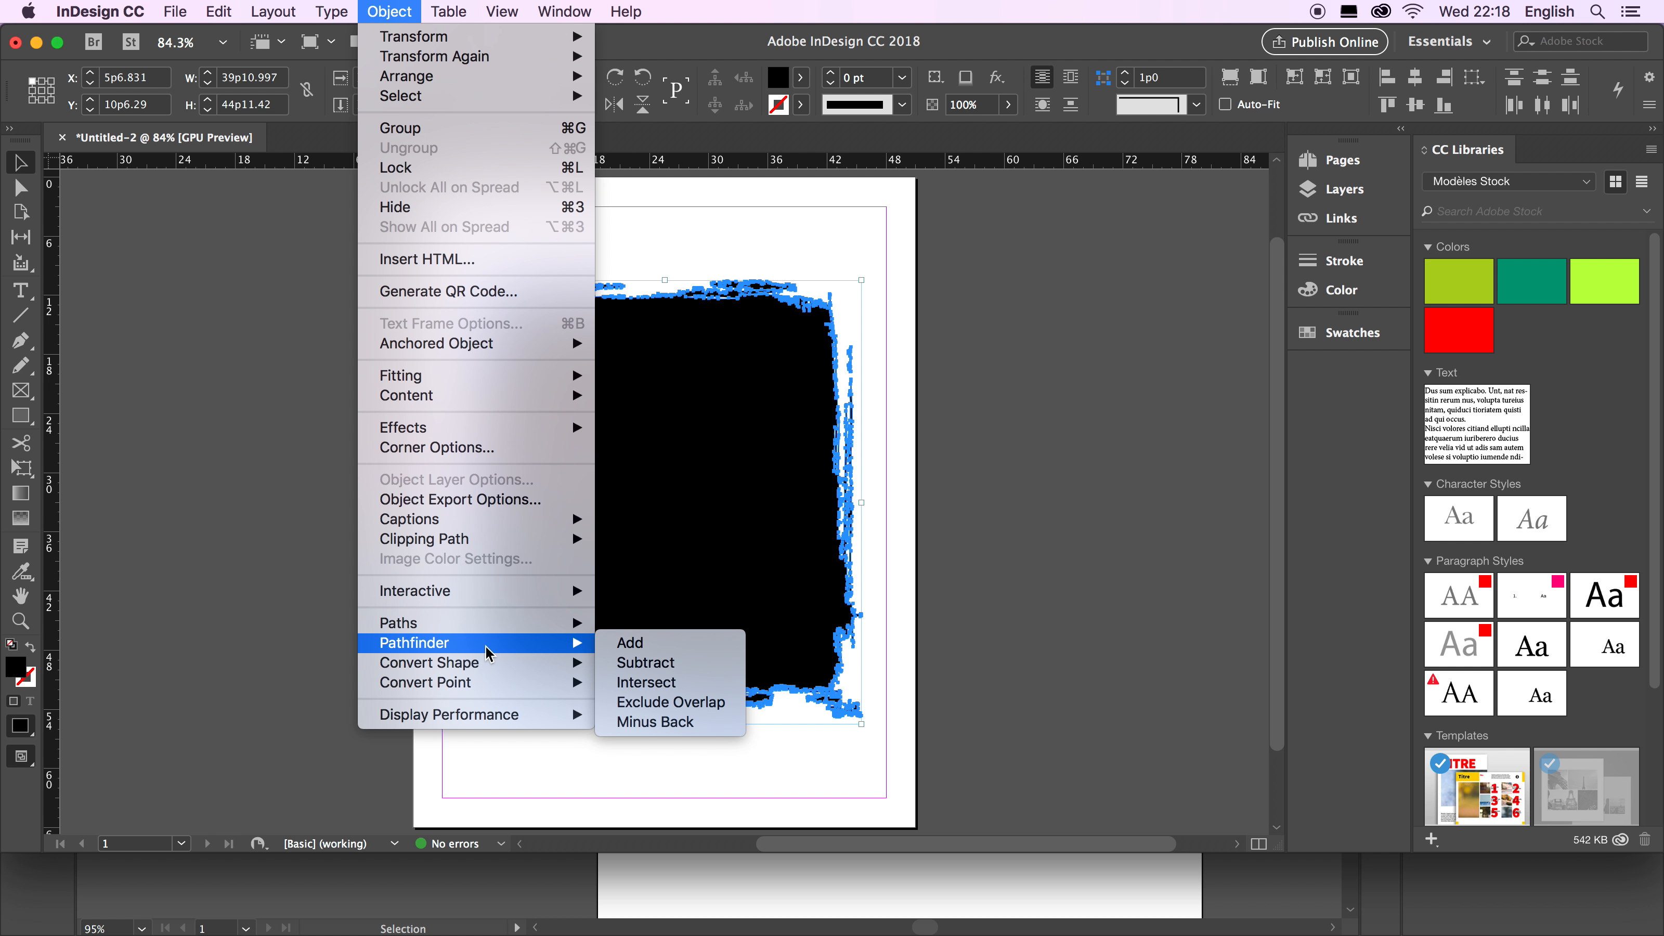
left_click(673, 645)
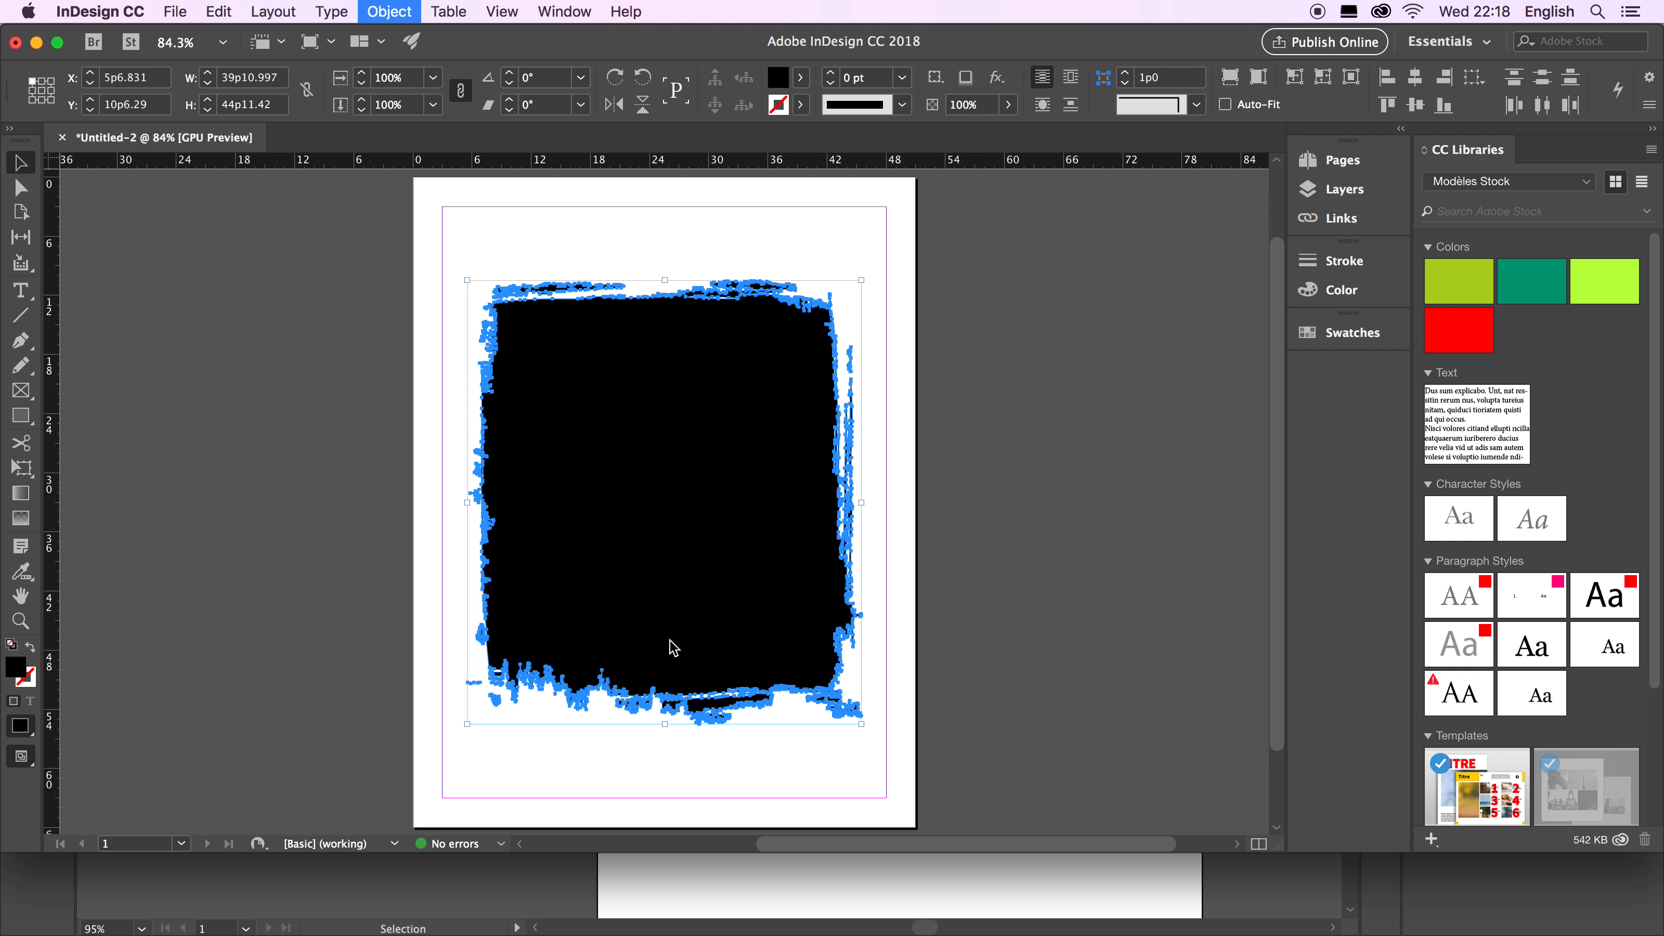
left_click(586, 249)
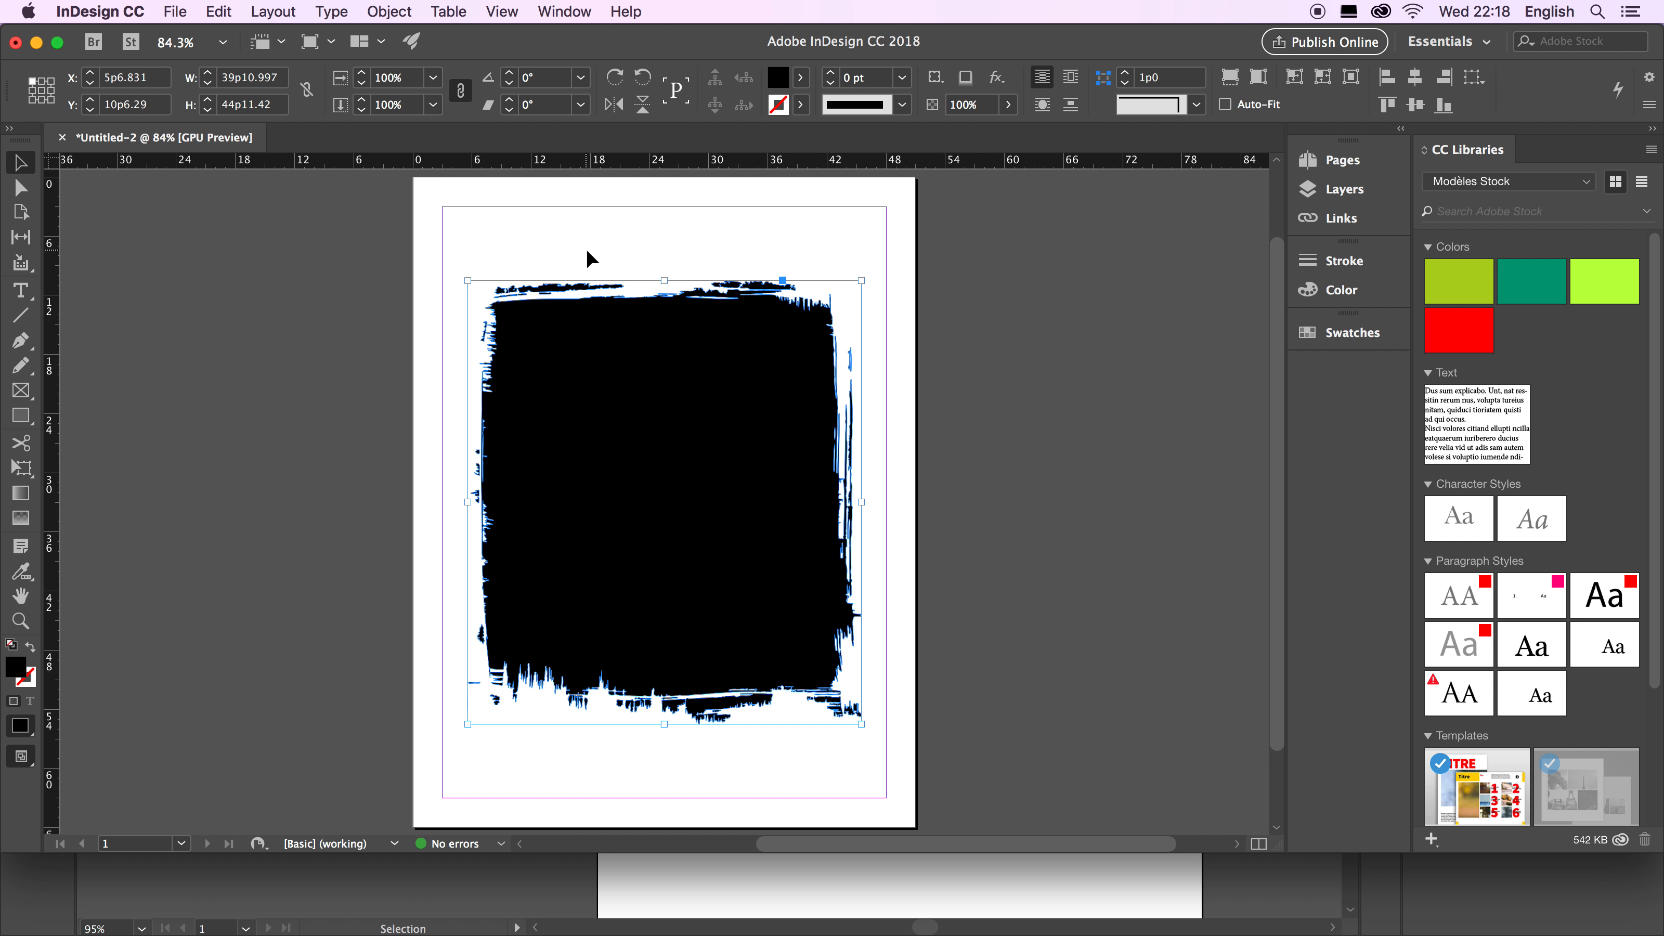
Place the crowd image inside the merged brushstroke shape and fit it to fill the frame proportionally.
left_click(575, 298)
left_click(174, 12)
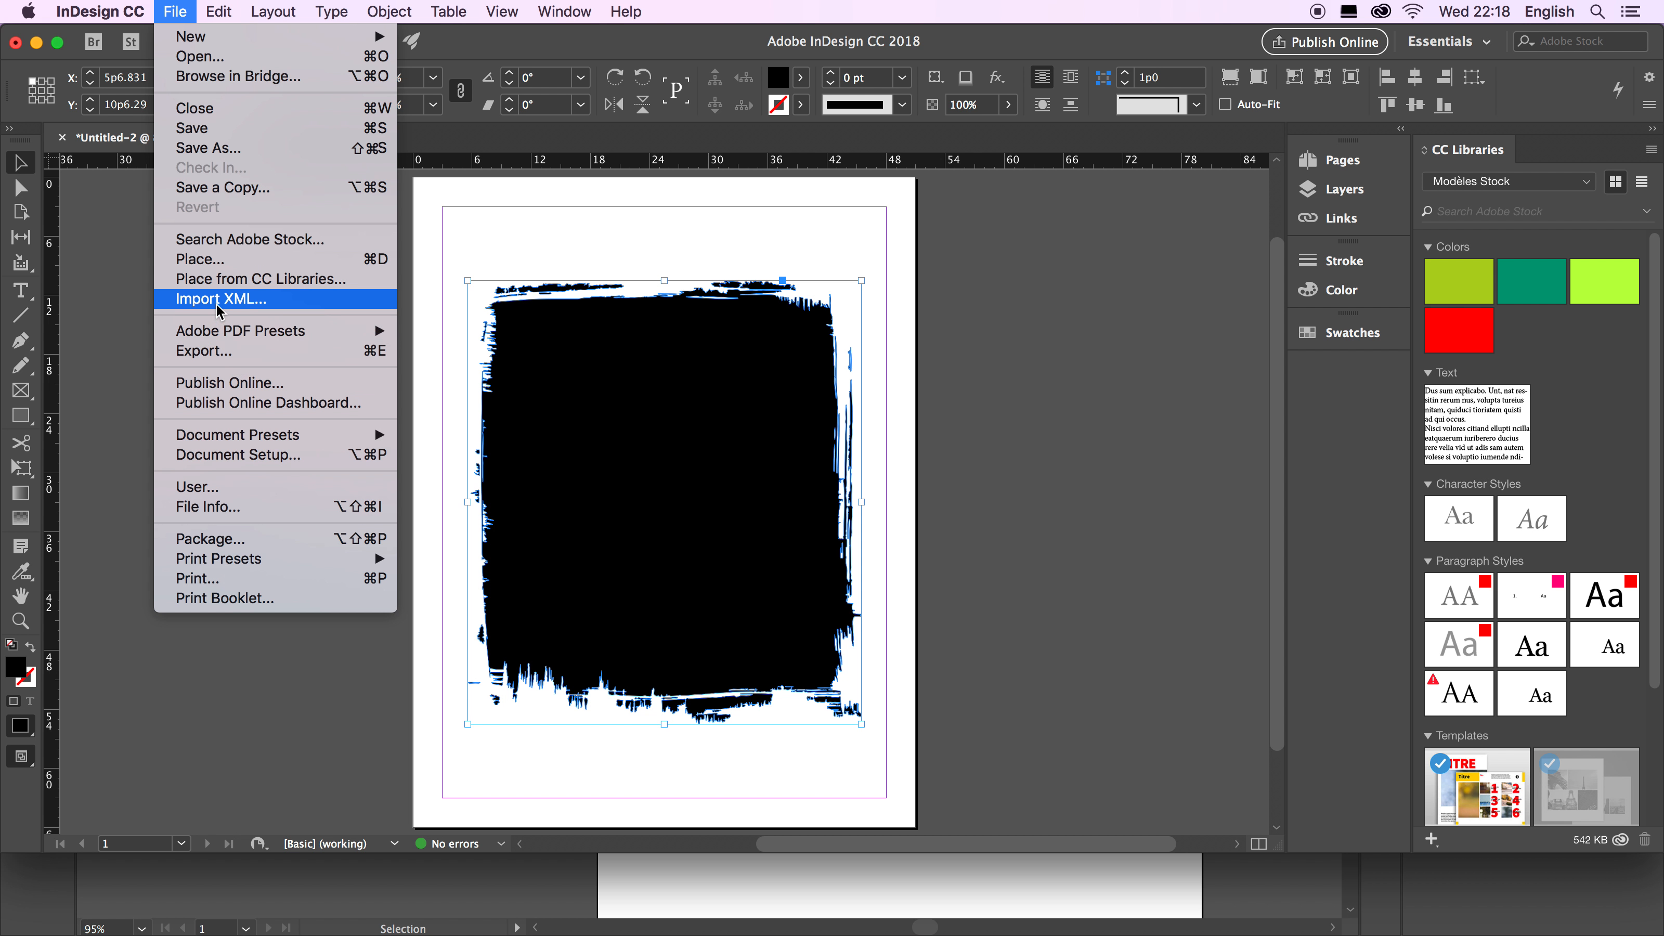
left_click(217, 261)
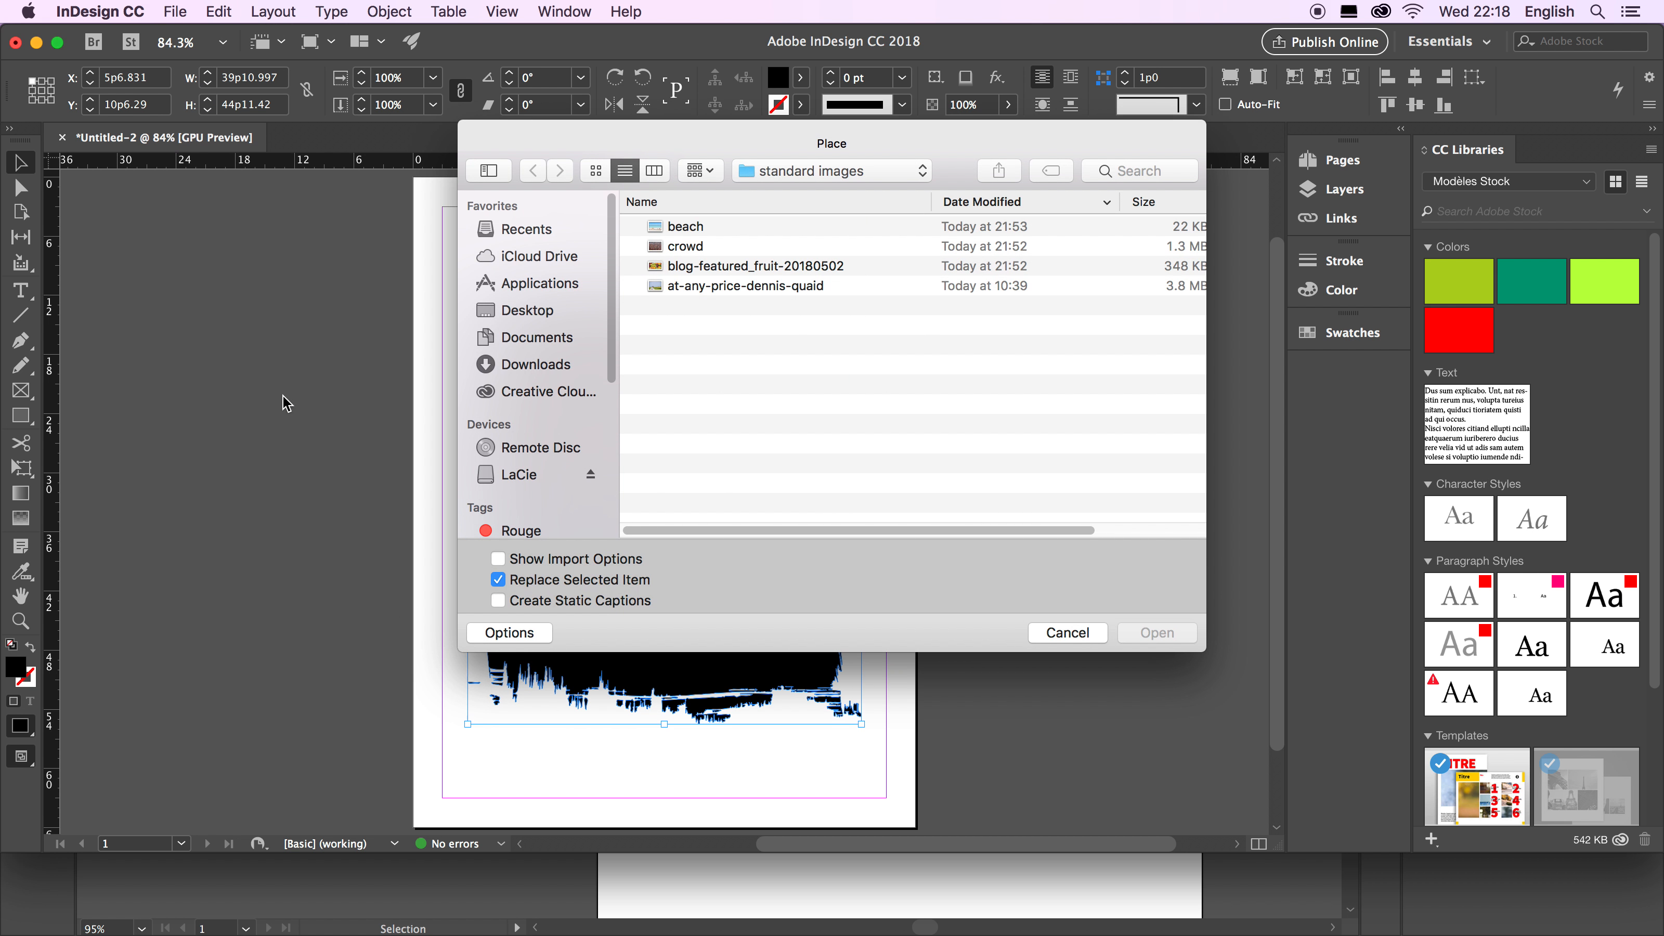
left_click(658, 249)
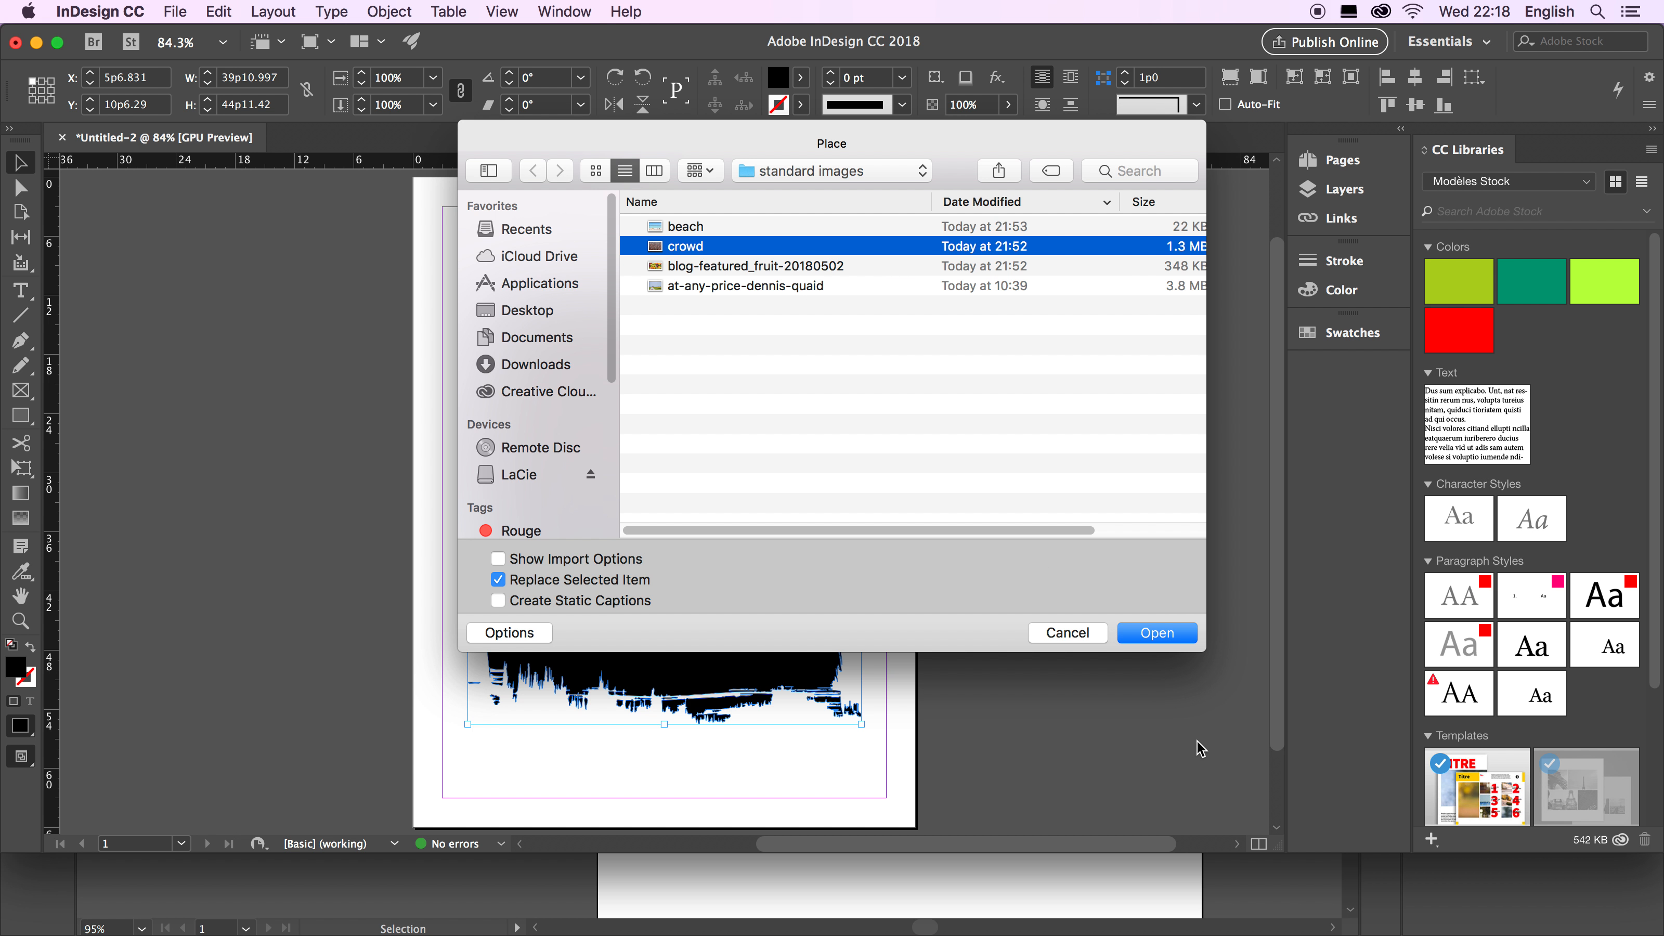
left_click(1171, 635)
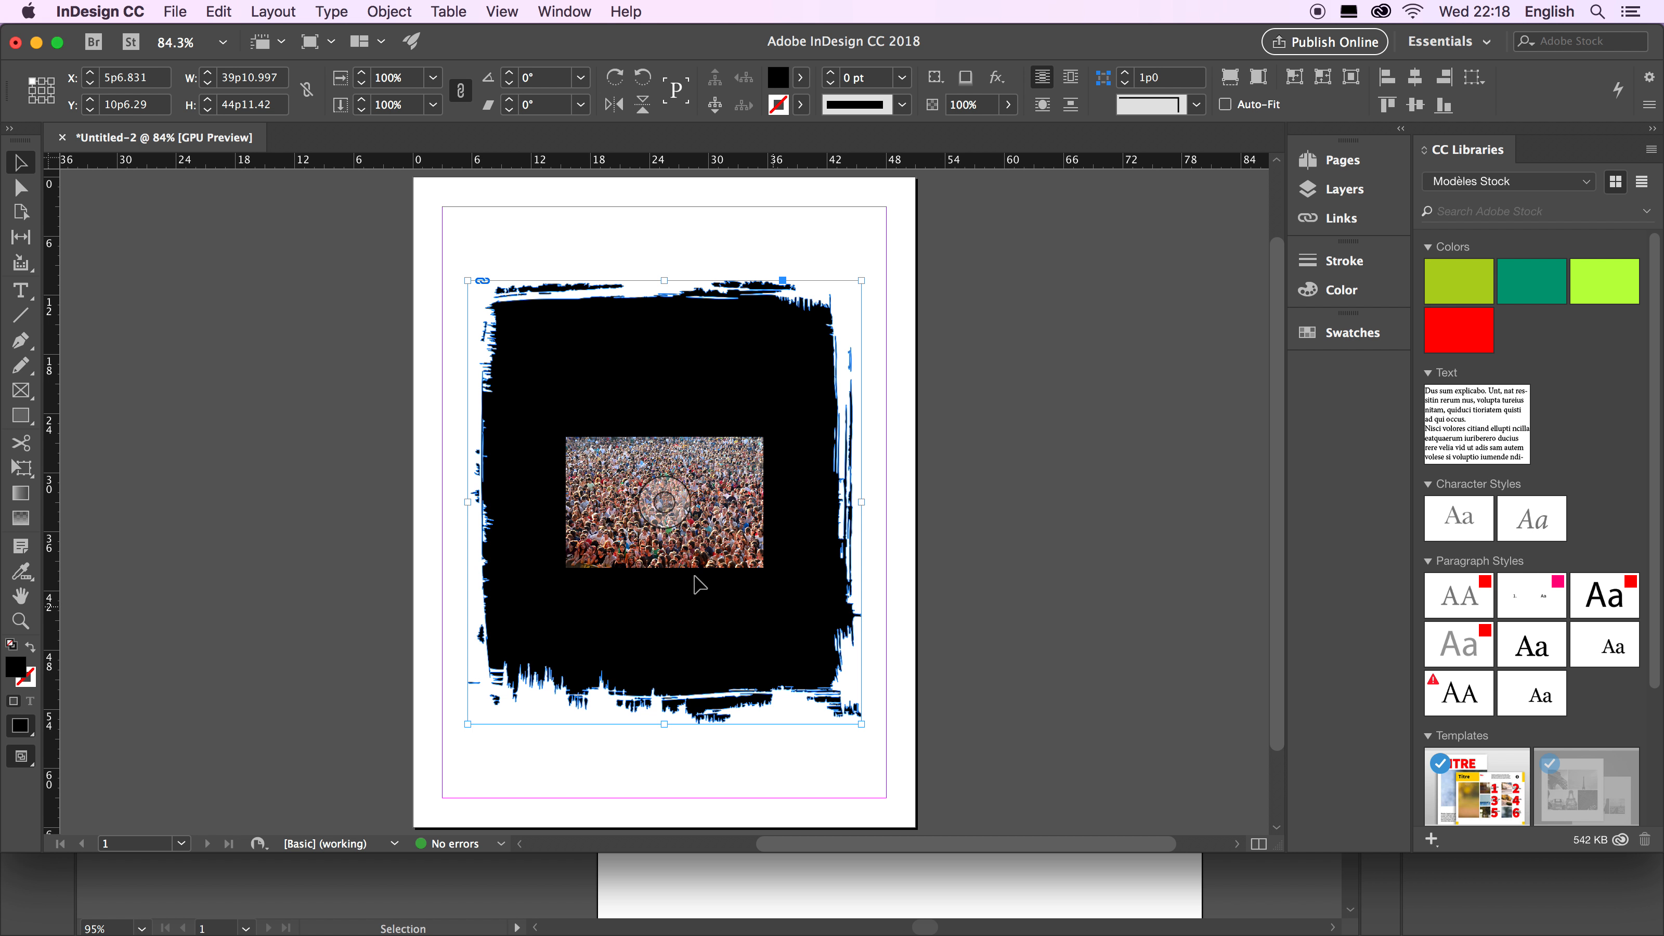
key("super+alt+shift+c")
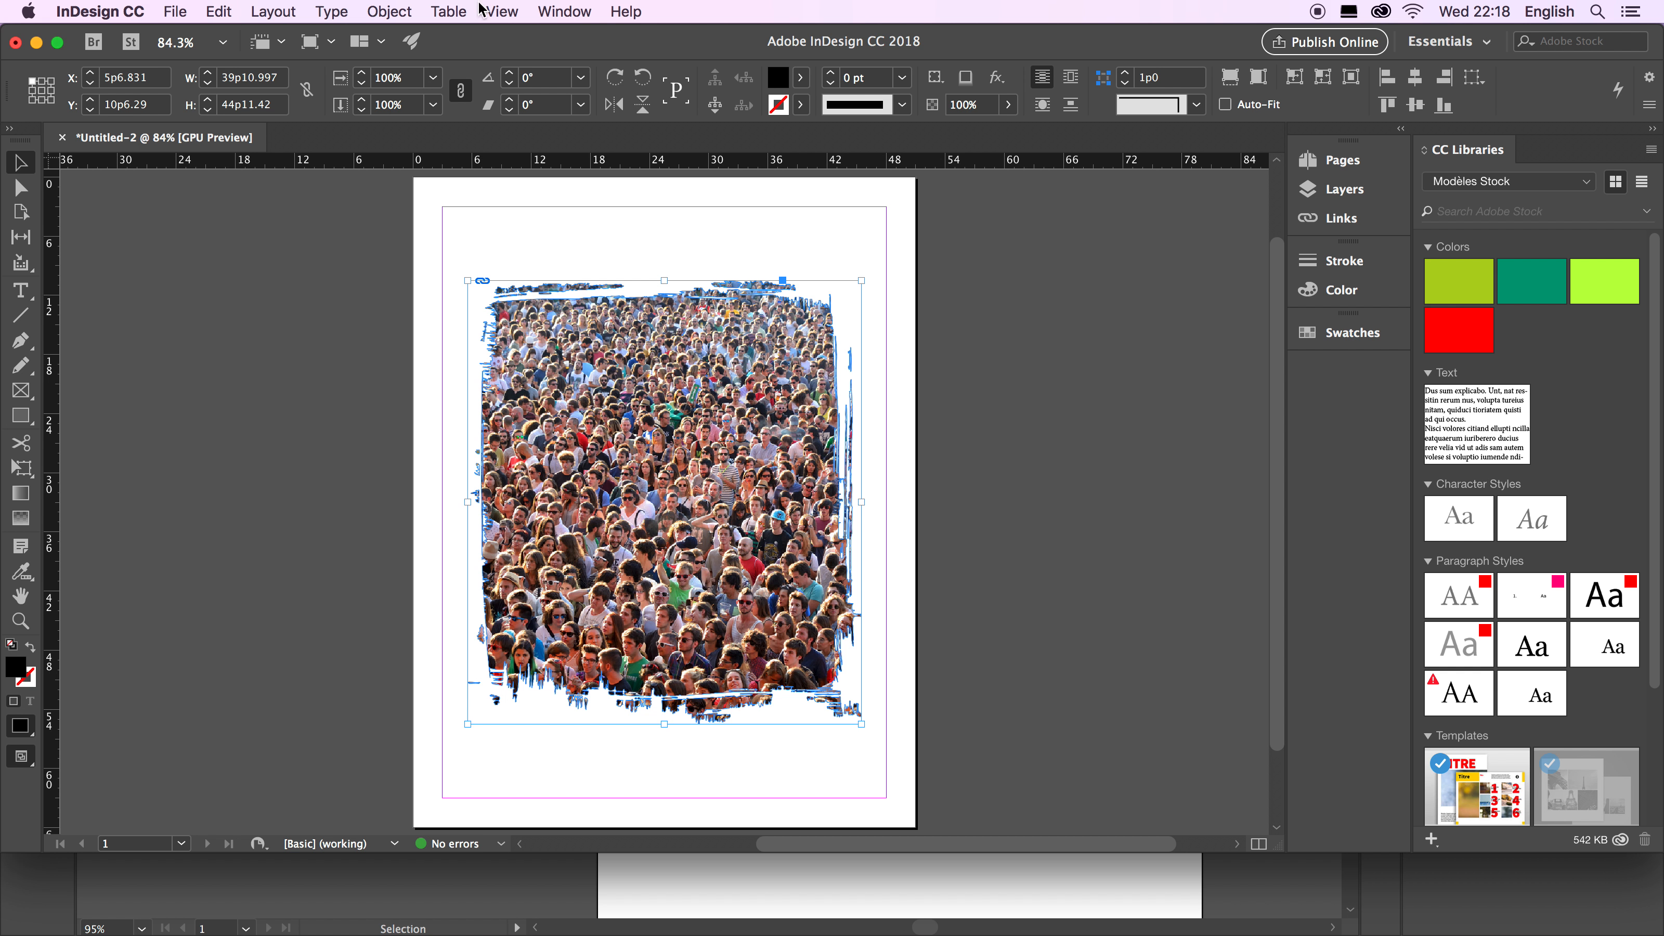
Look over the Fitting commands, deselect the brushstroke picture frame and switch the page to Preview mode.
left_click(385, 15)
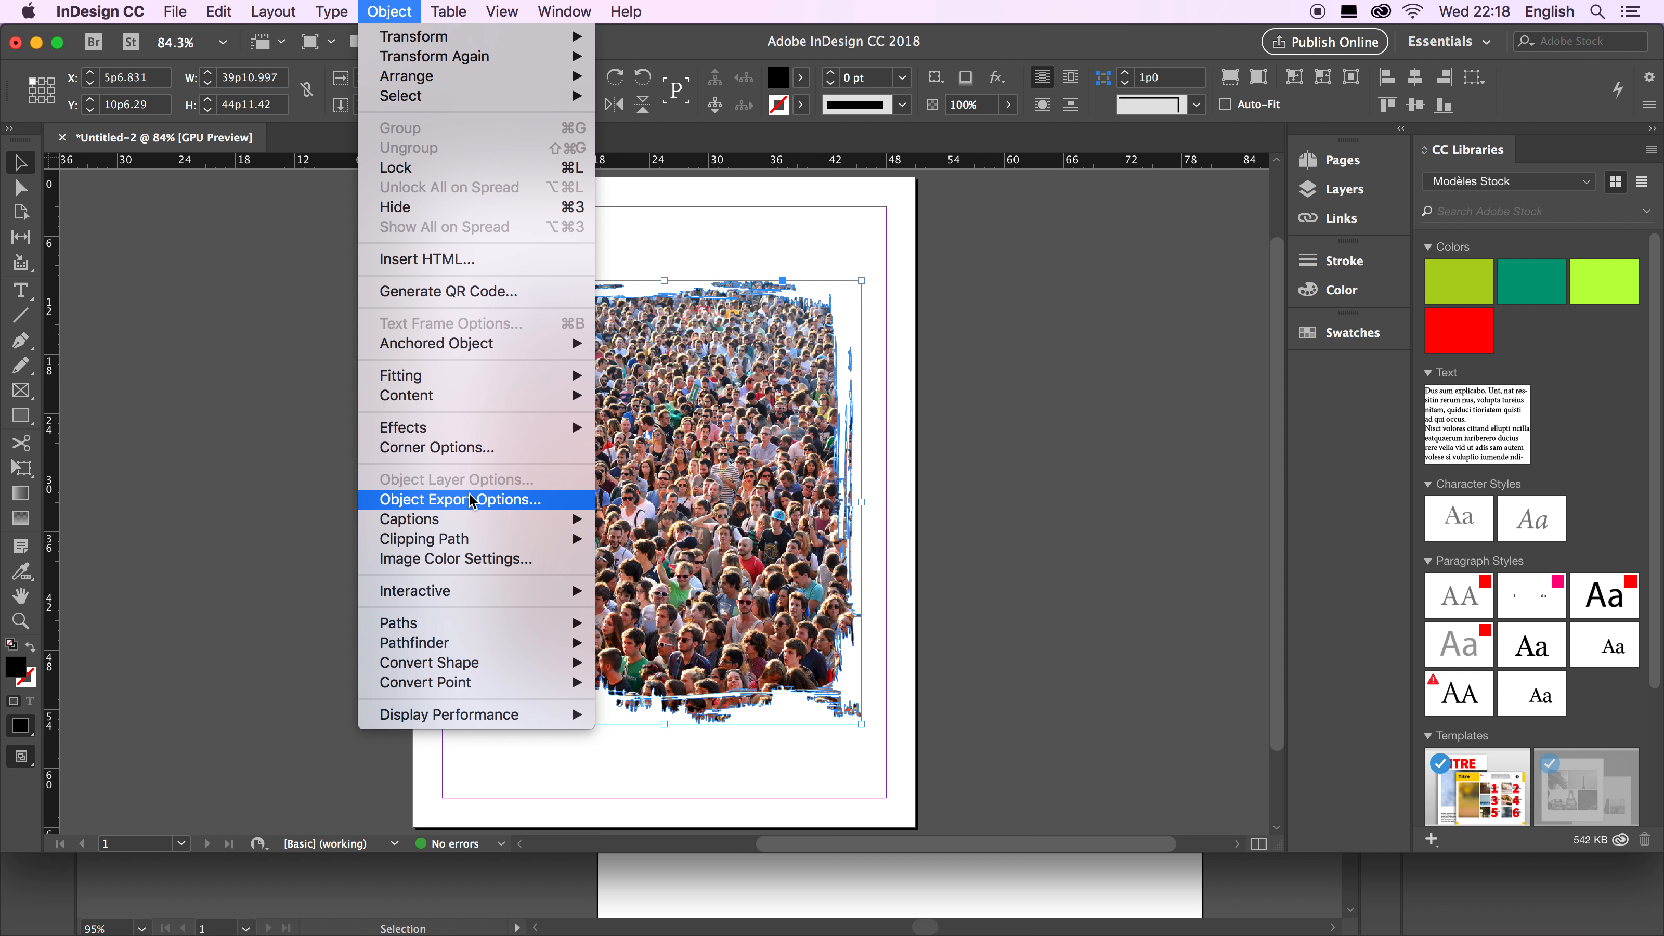
left_click(472, 498)
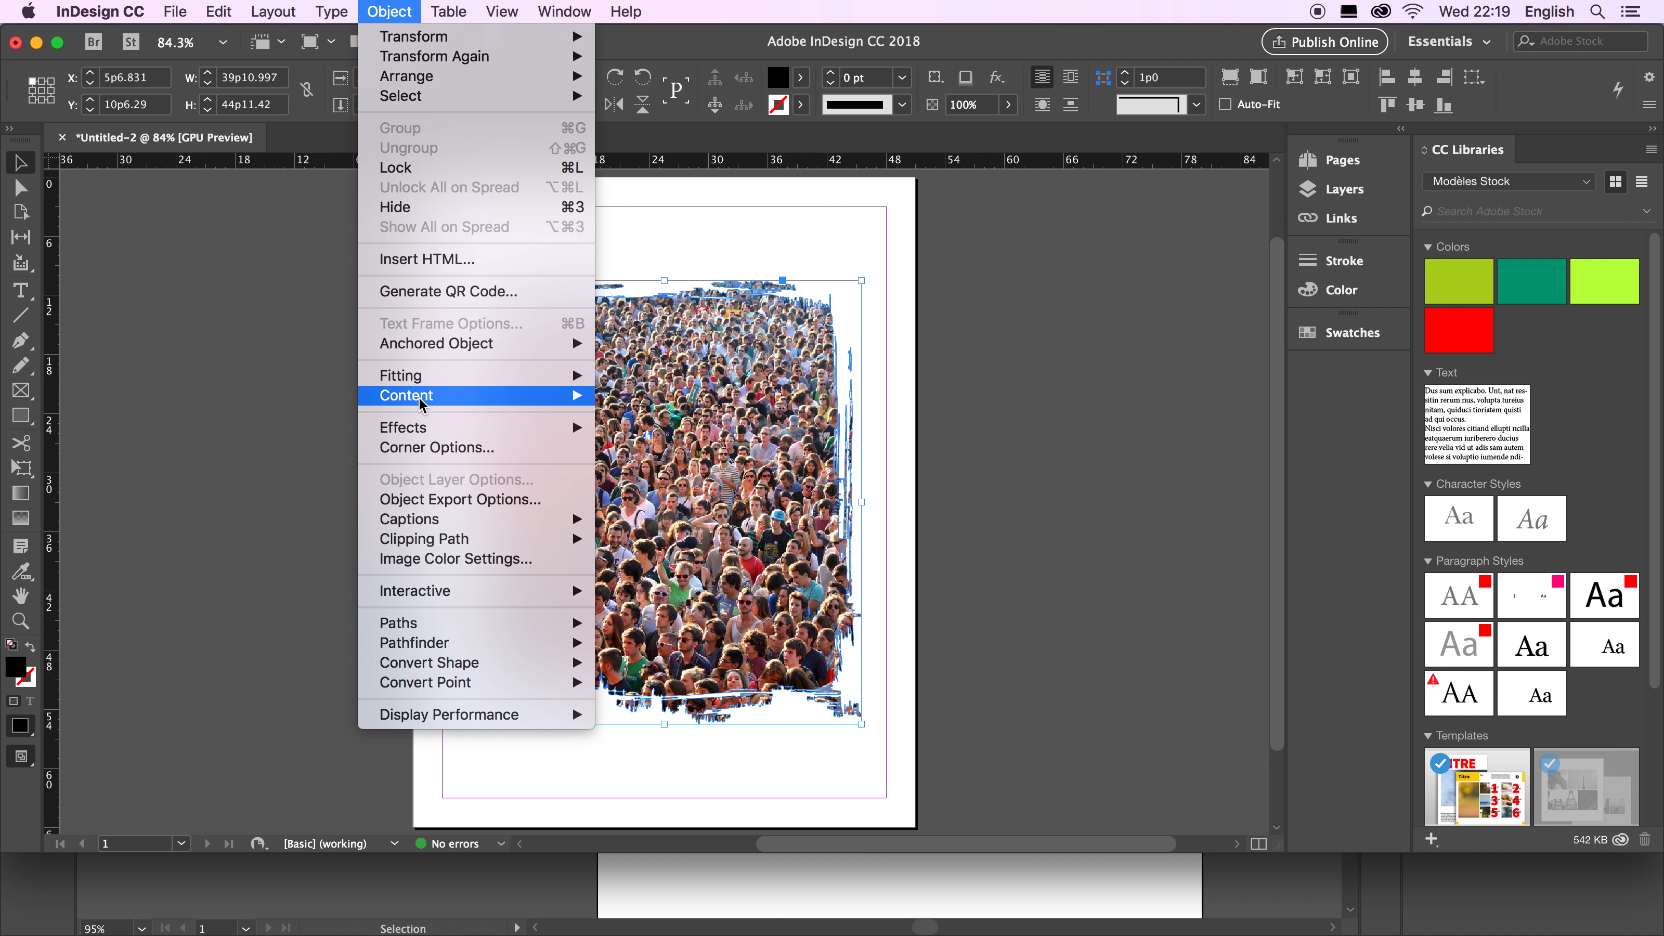
mouse_move(423, 380)
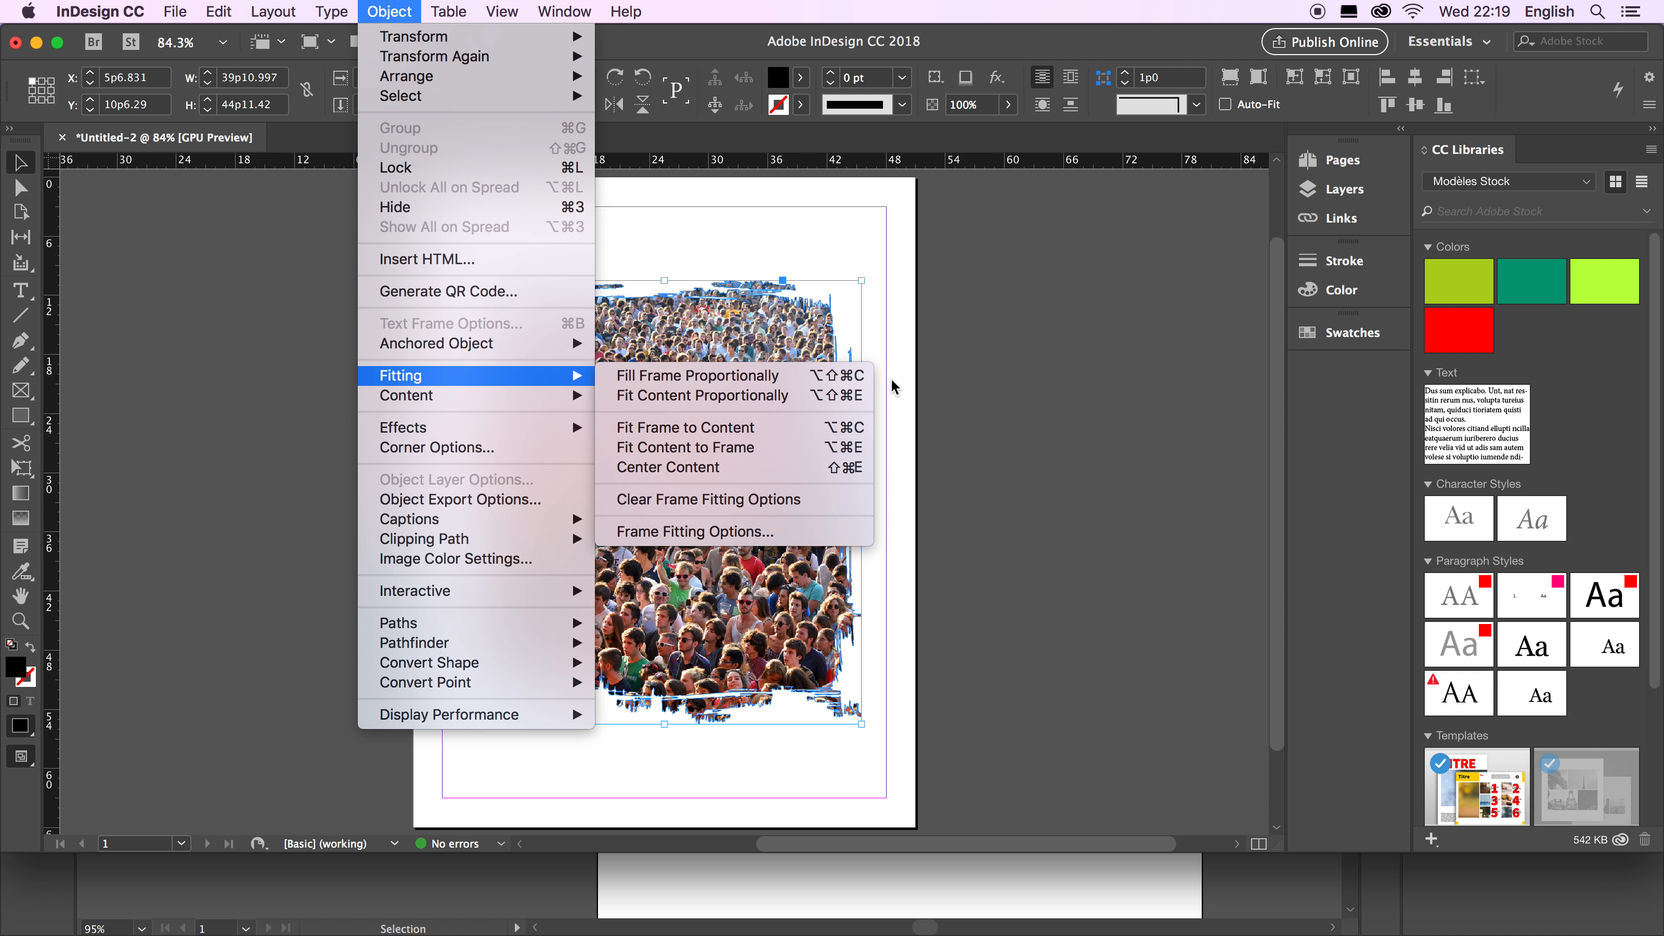
left_click(862, 383)
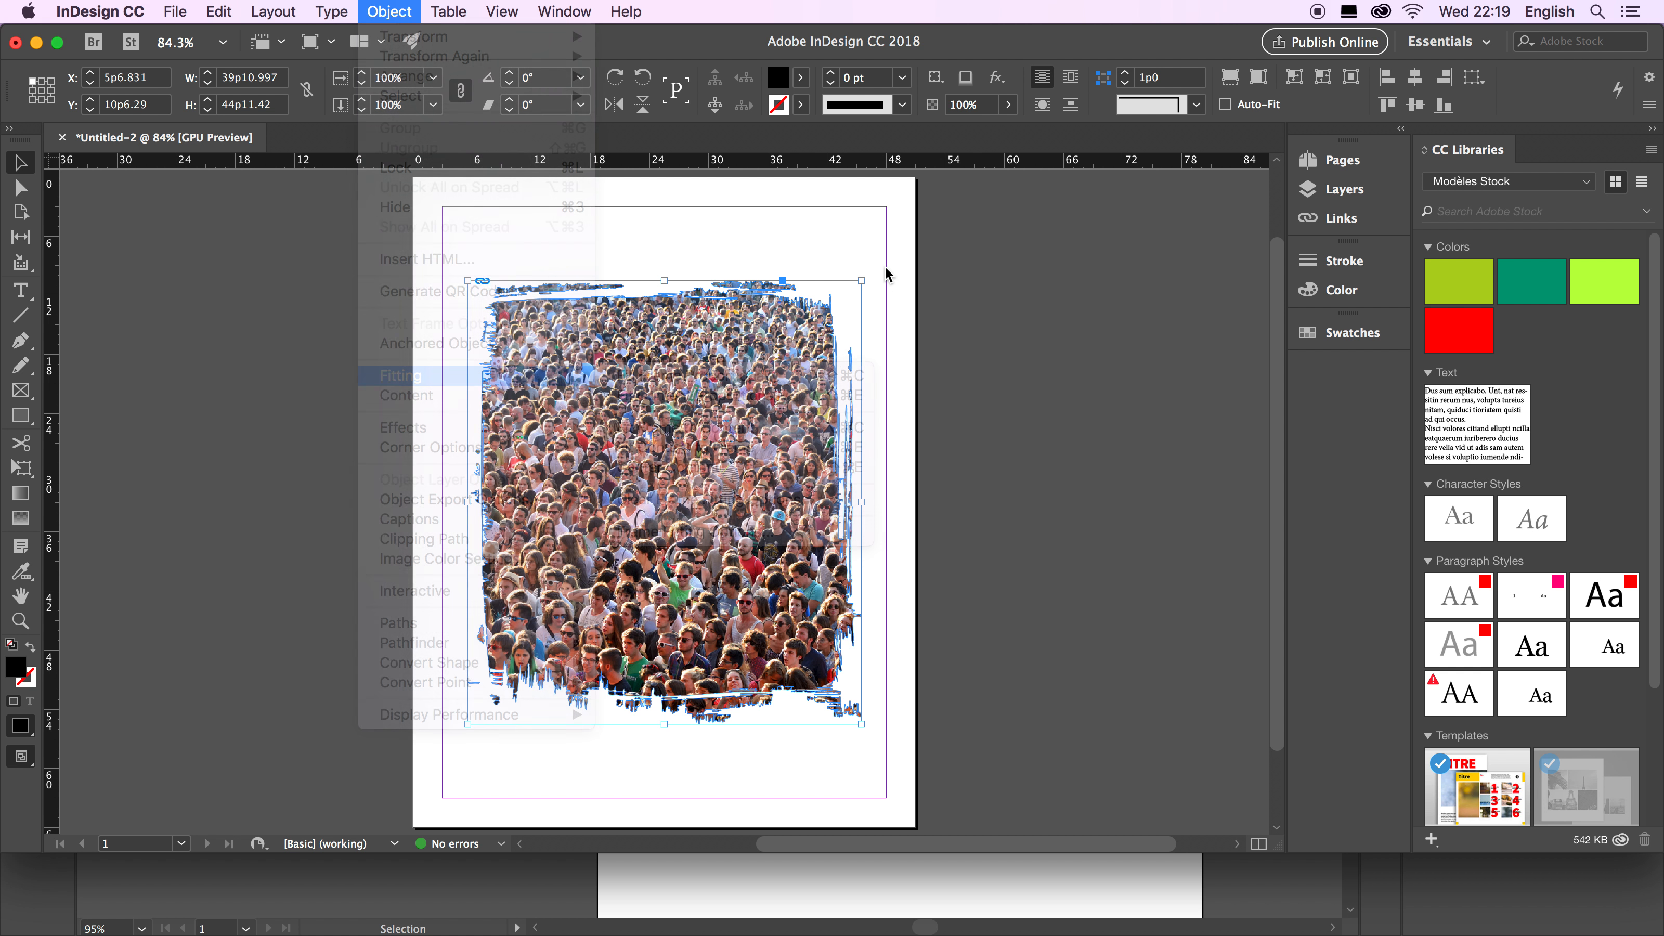
left_click(885, 267)
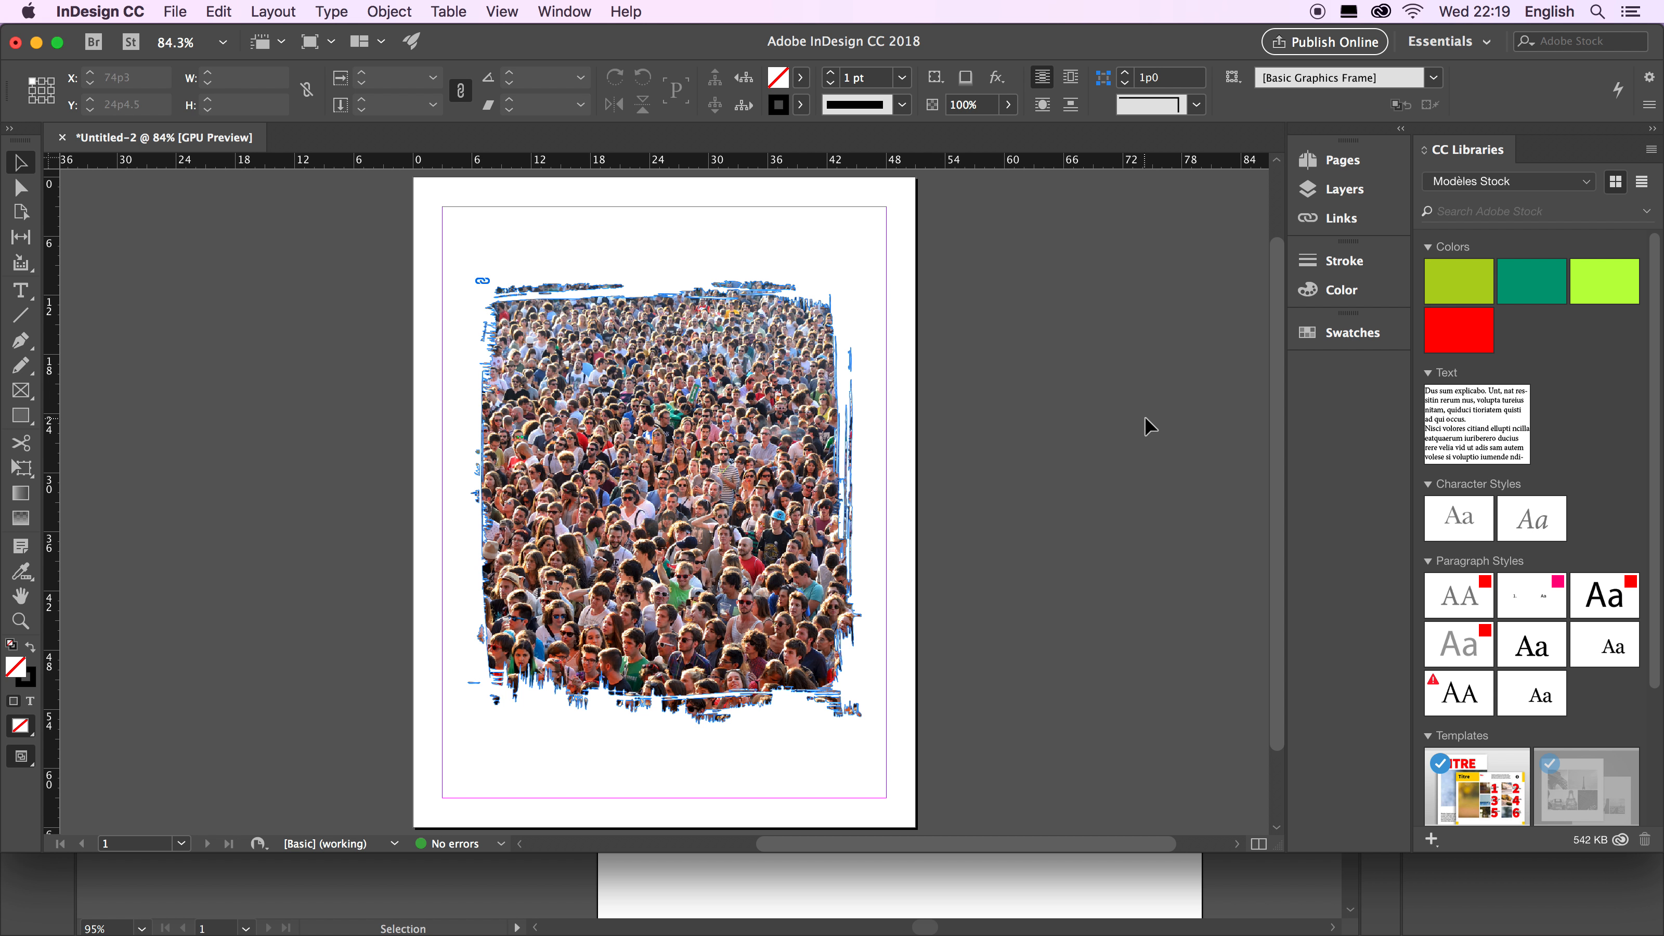
key("w")
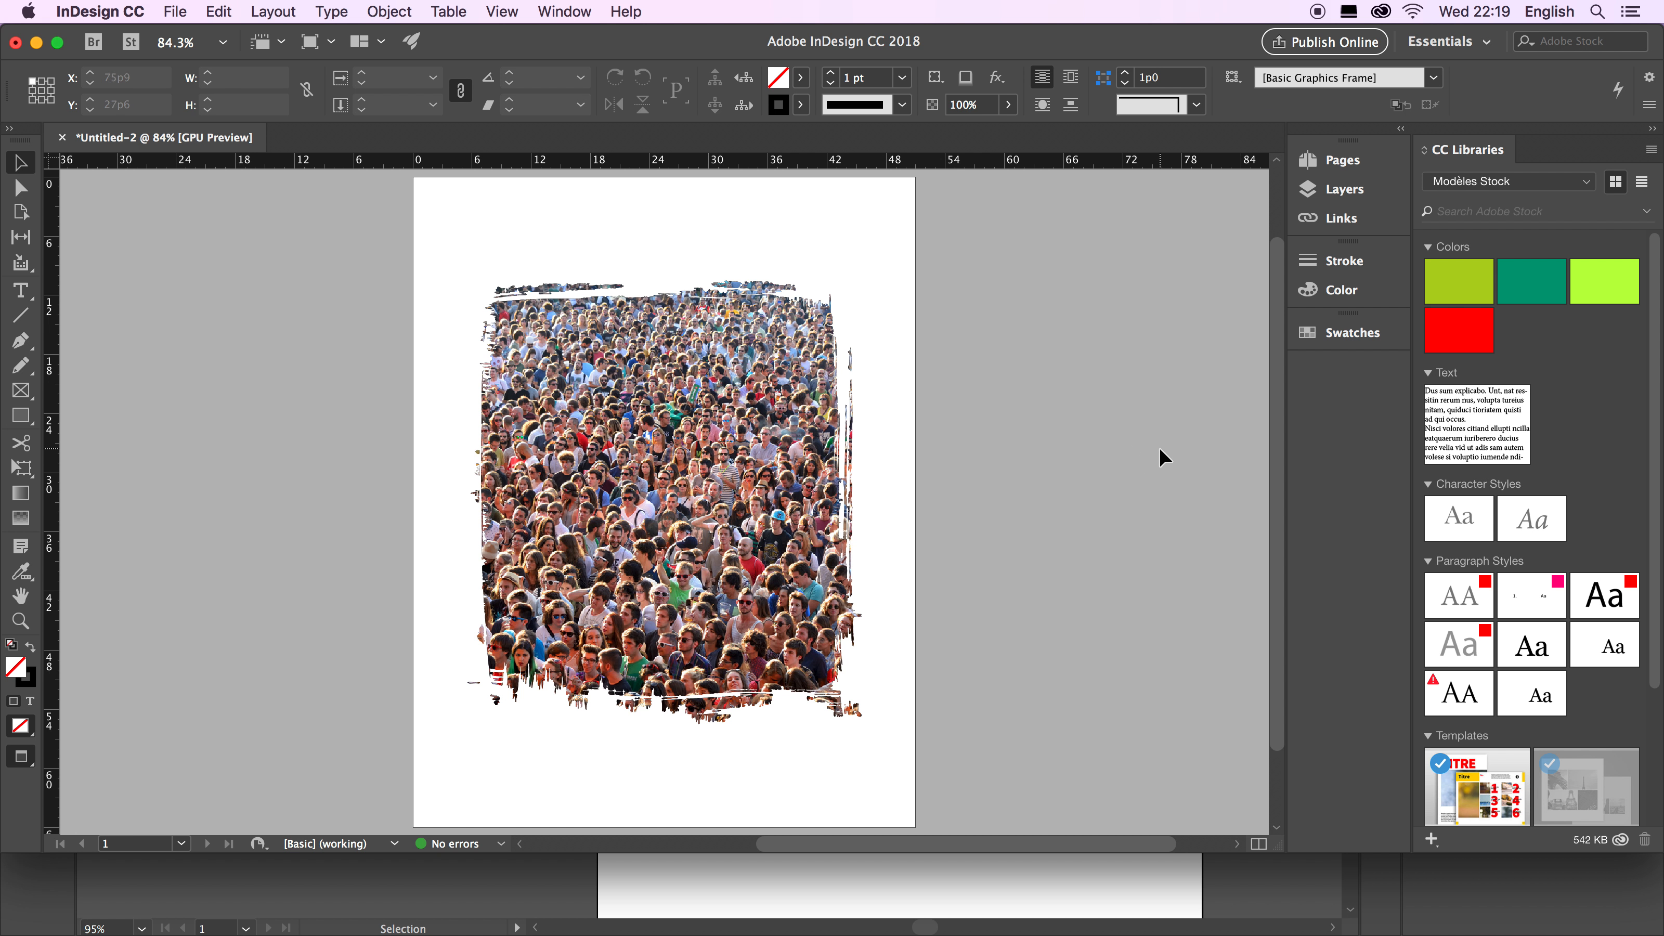
Place blog-featured_fruit-20180502 in the brushstroke frame in place of the crowd image and fill the frame proportionally.
left_click(663, 366)
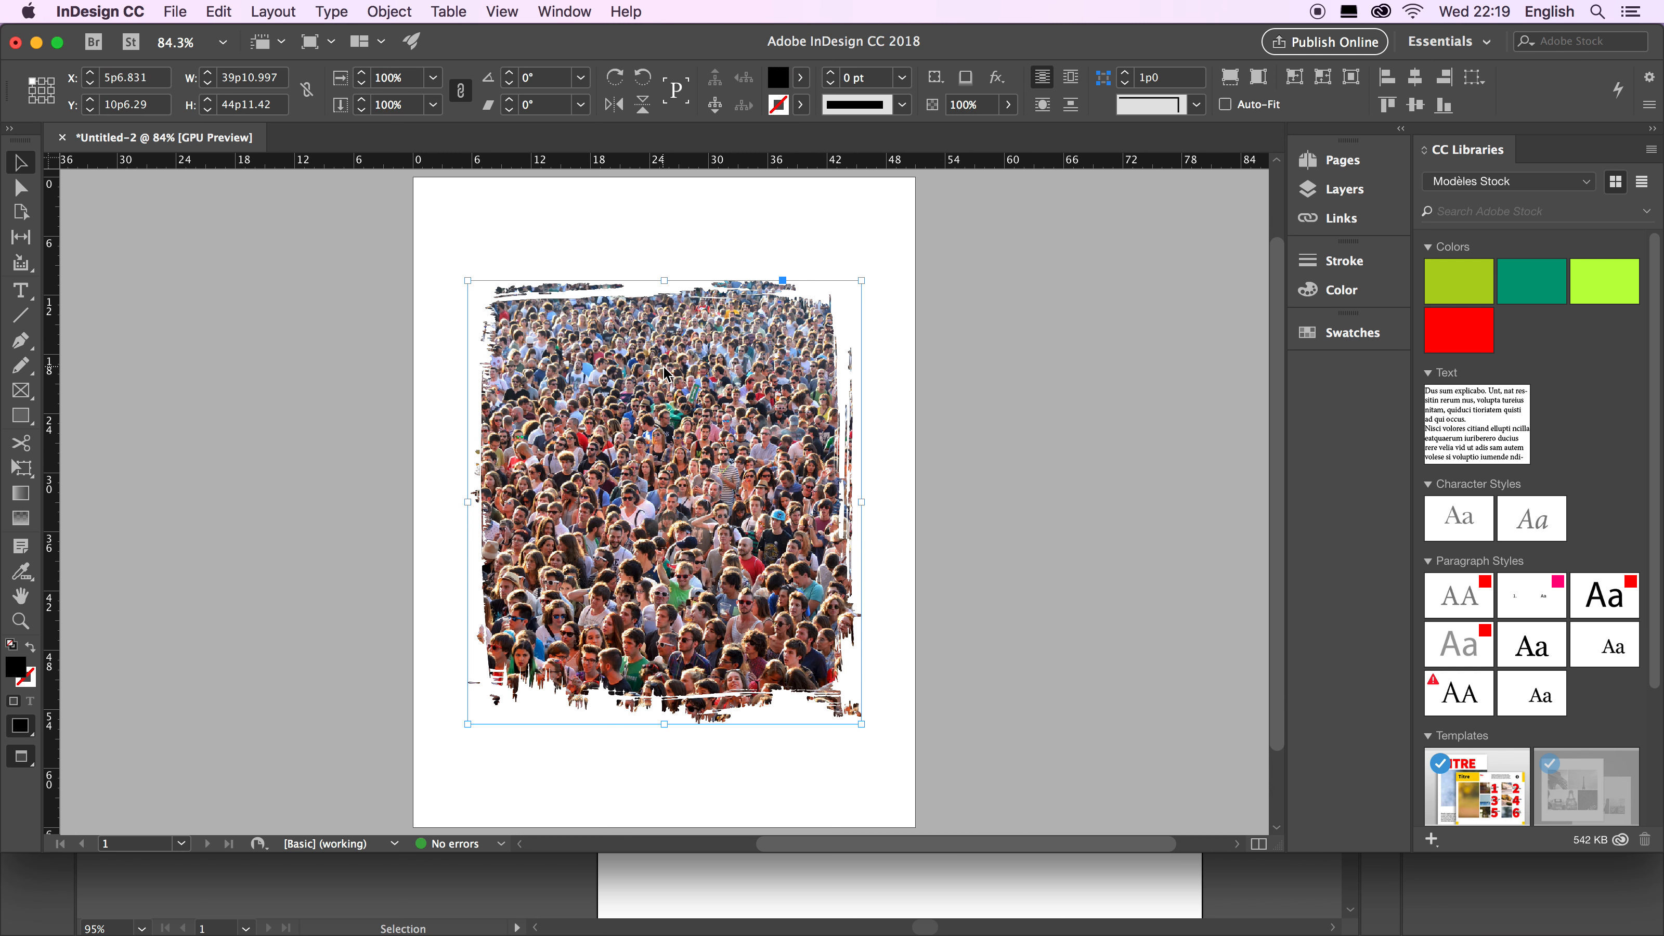
key("super+d")
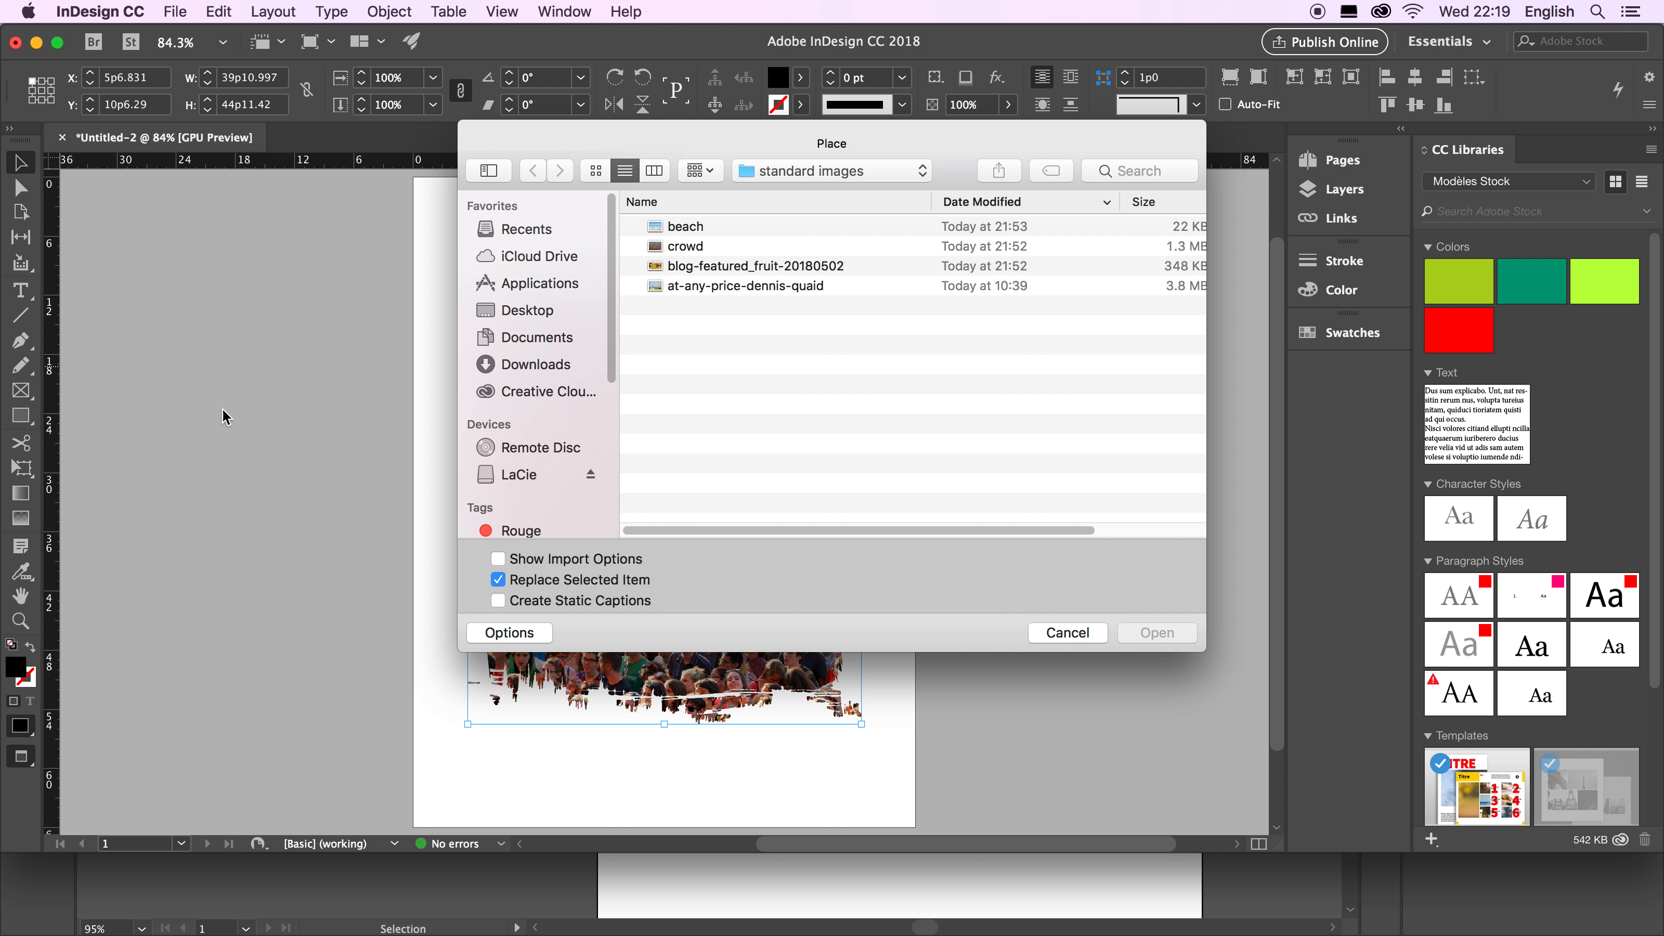
left_click(721, 264)
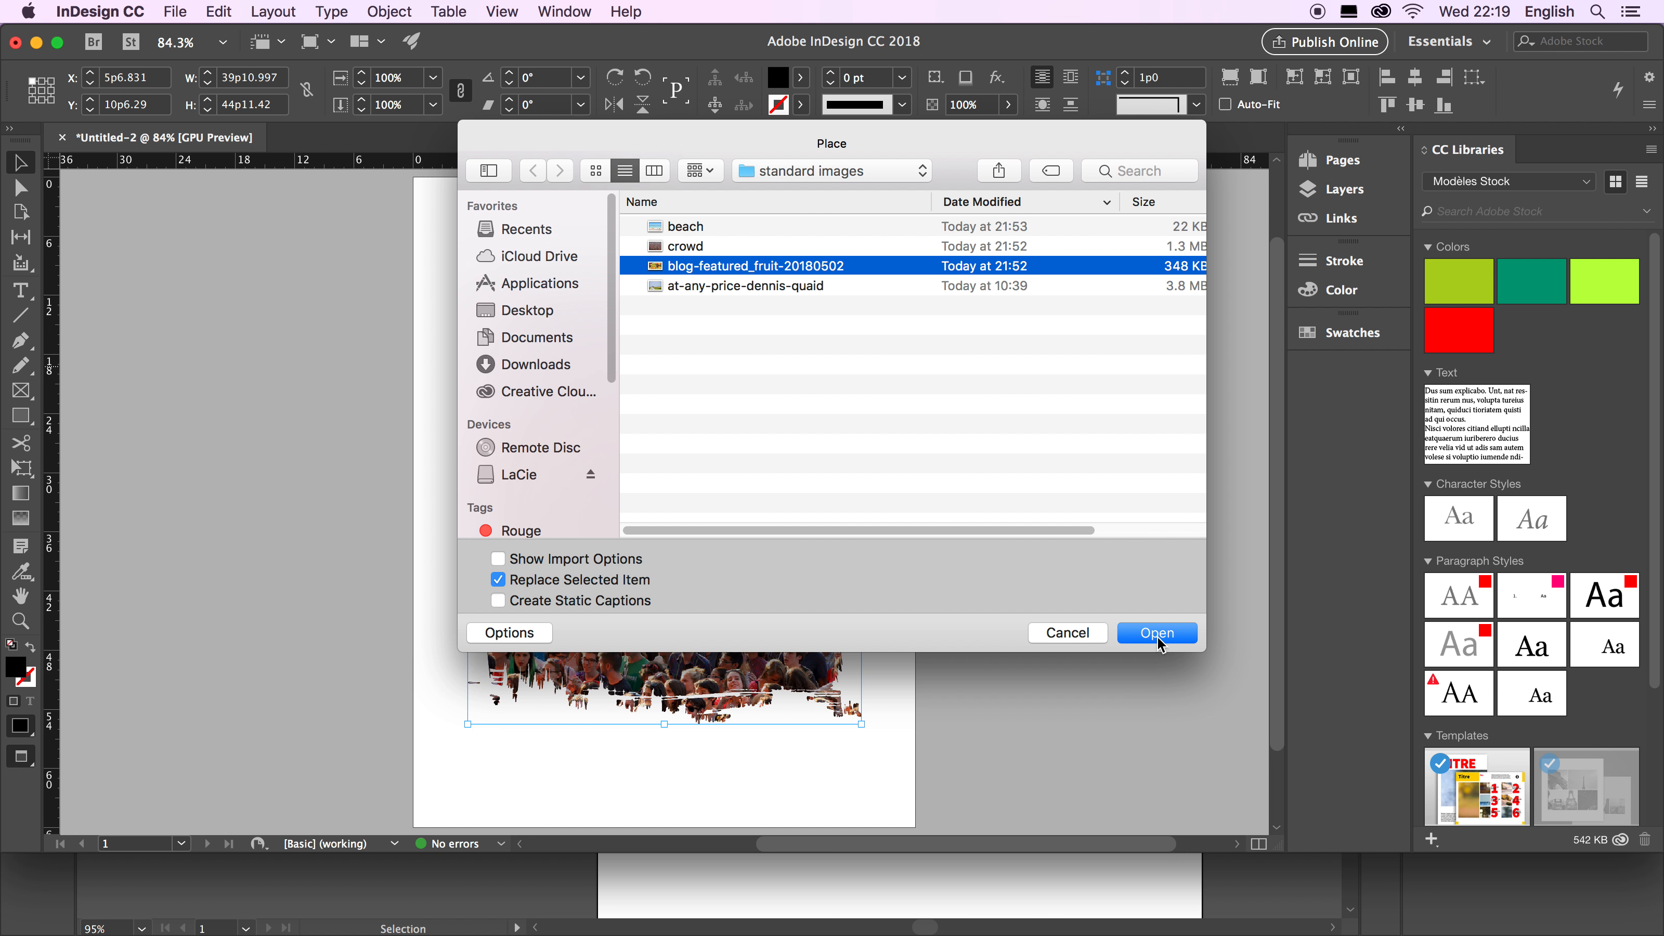
left_click(1157, 633)
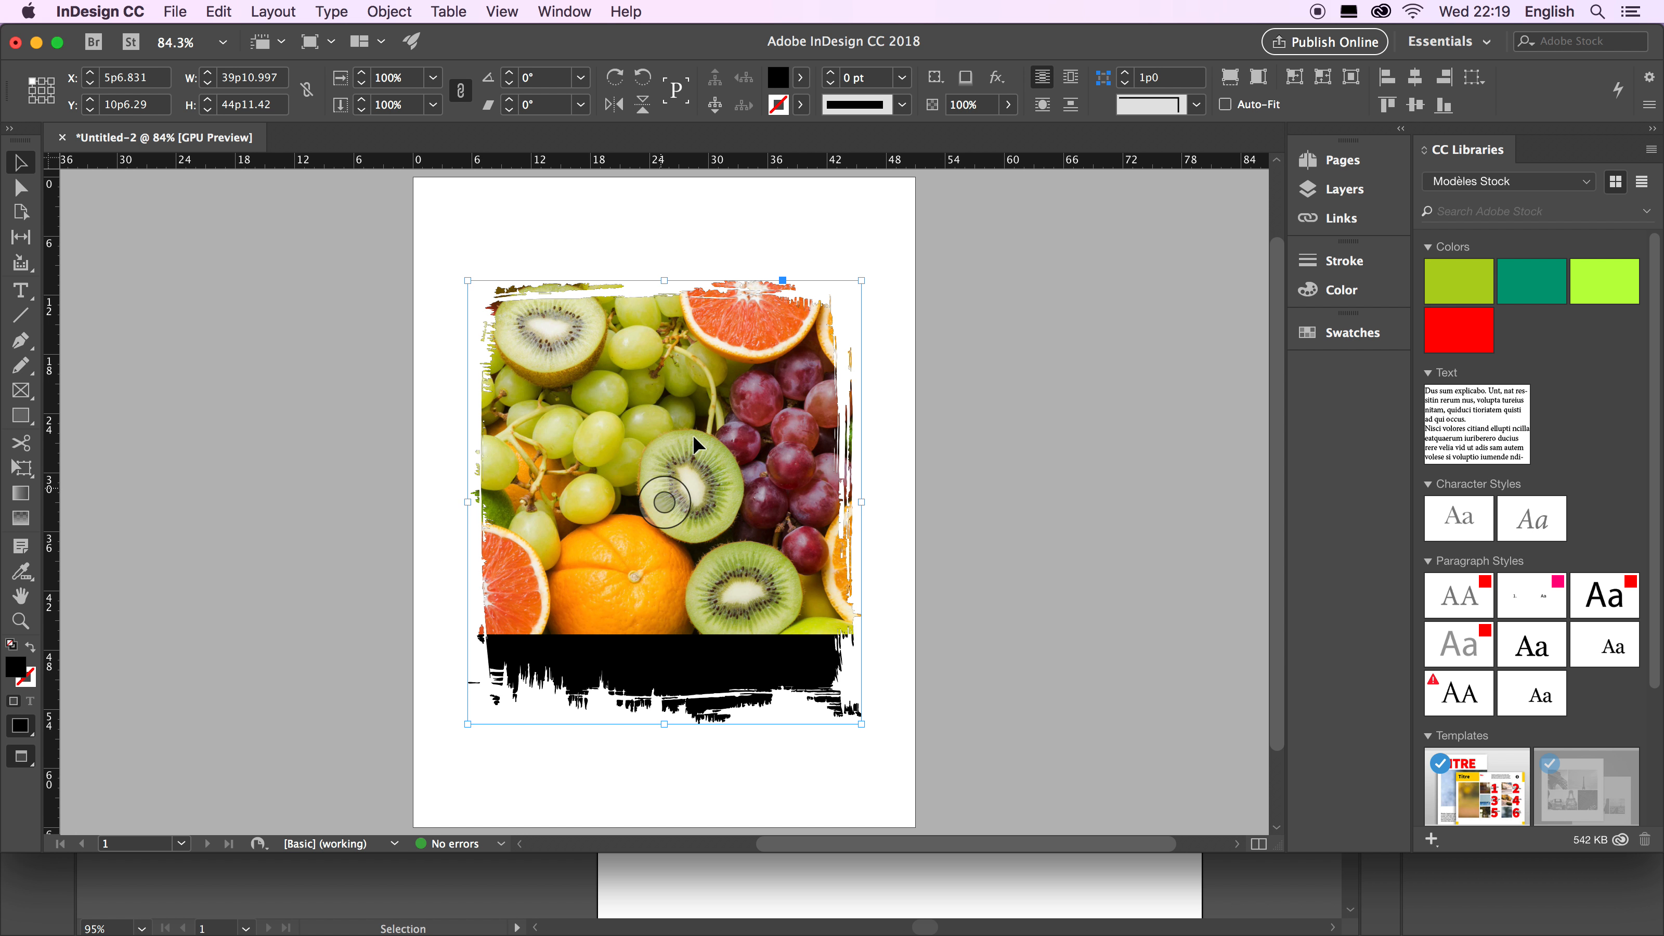
right_click(721, 392)
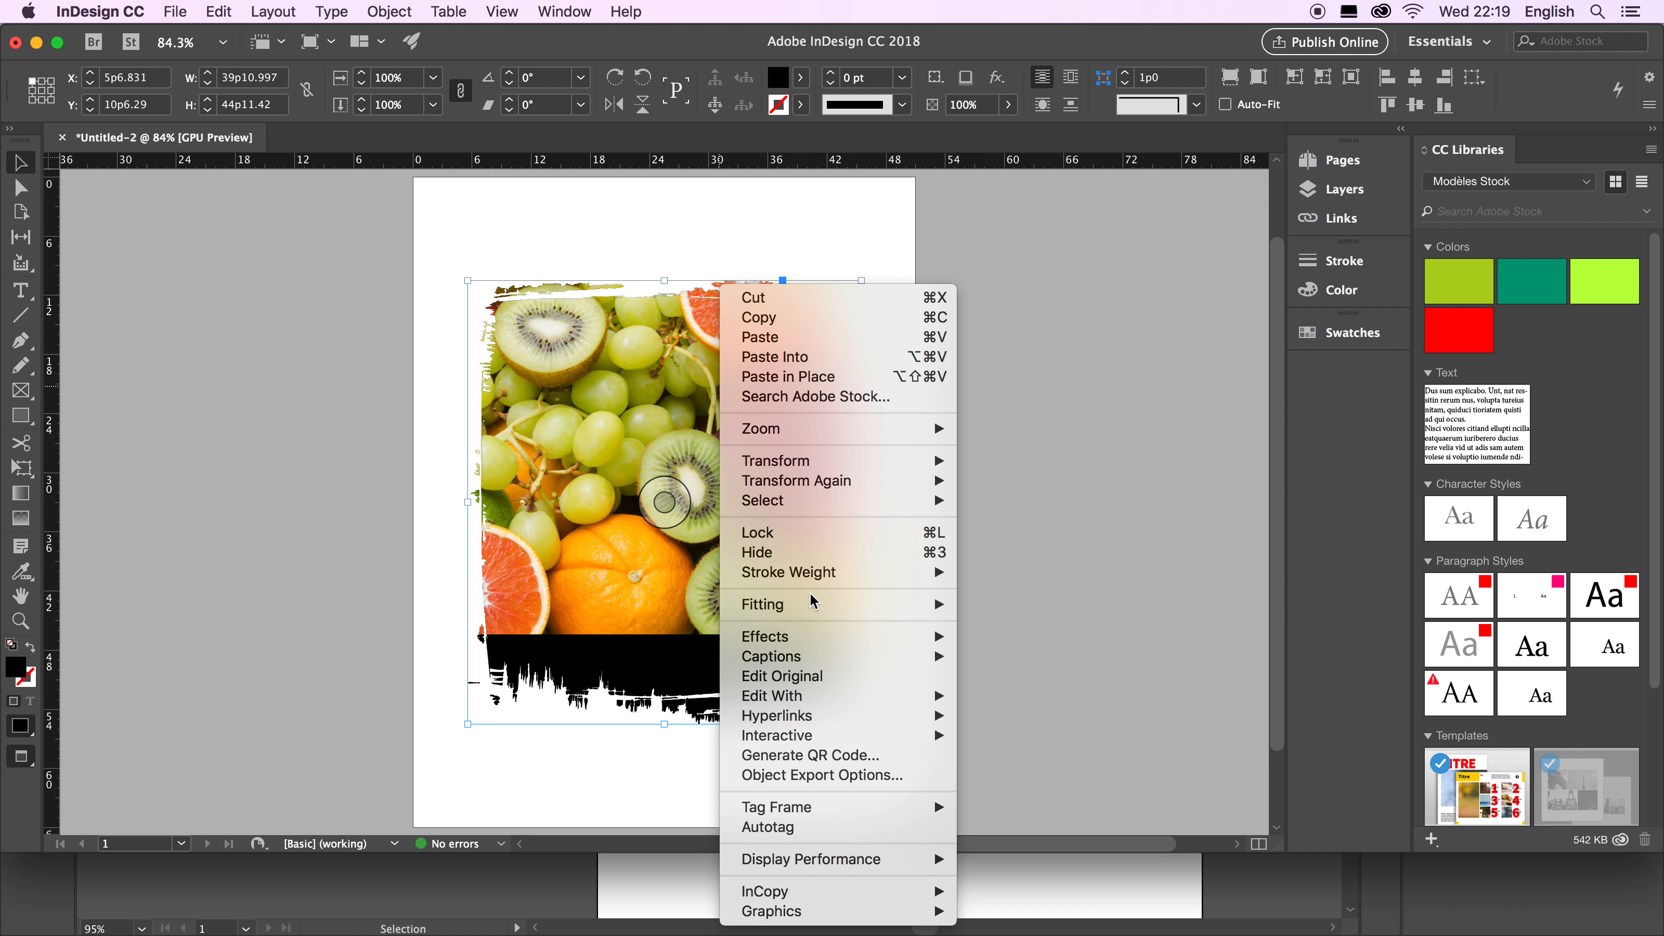
mouse_move(790, 604)
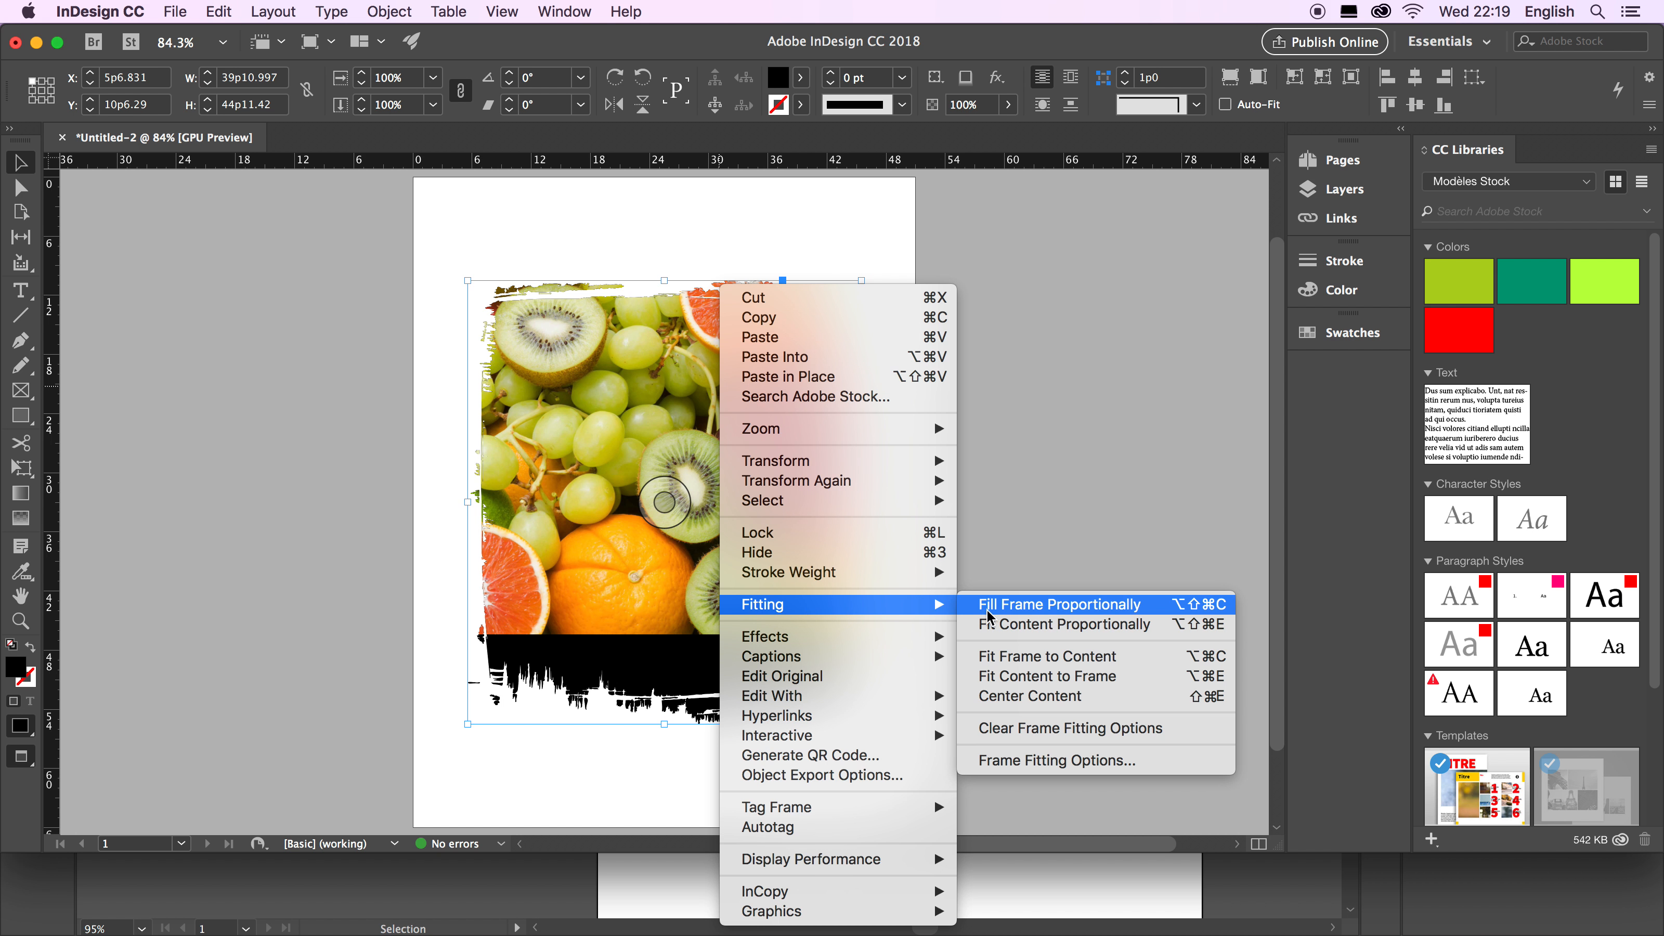
left_click(1045, 606)
left_click(1042, 606)
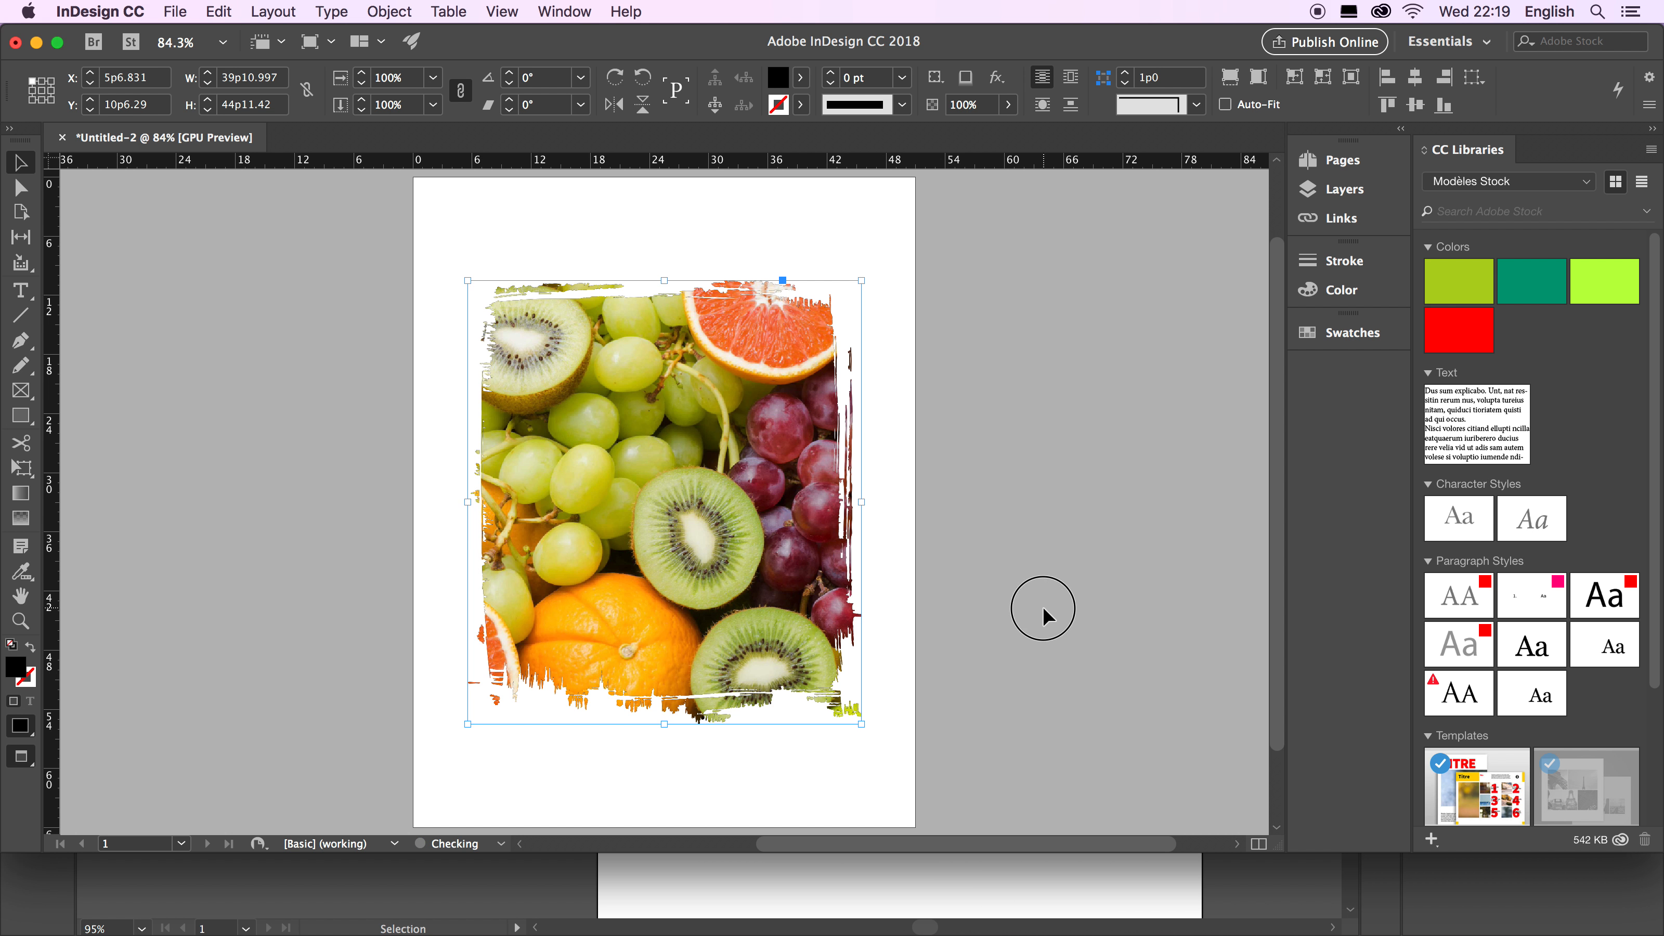